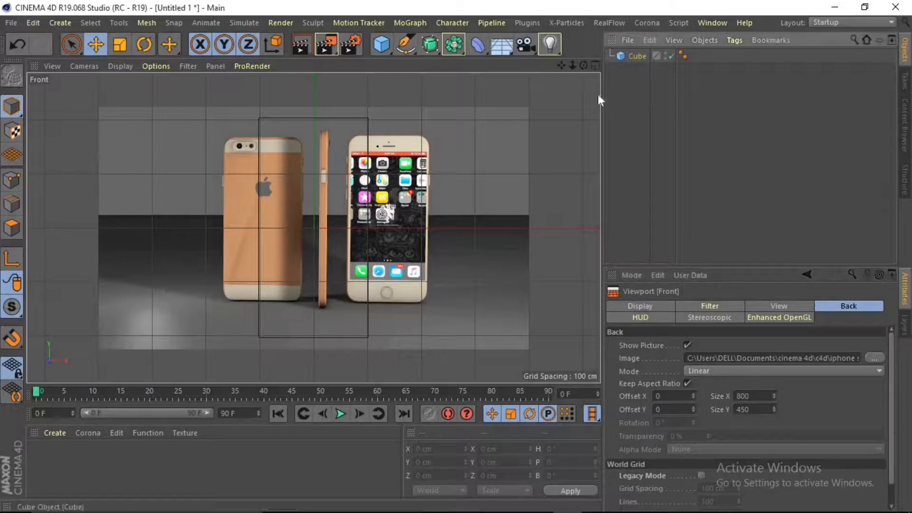
Position and resize the cube over the front-facing phone in the reference image, about 151 cm wide and 310 cm tall.
left_click_drag(383, 227, 457, 217)
mouse_move(395, 118)
left_mouse_down()
mouse_move(388, 174)
mouse_move(390, 133)
left_mouse_up()
left_click_drag(431, 218, 431, 220)
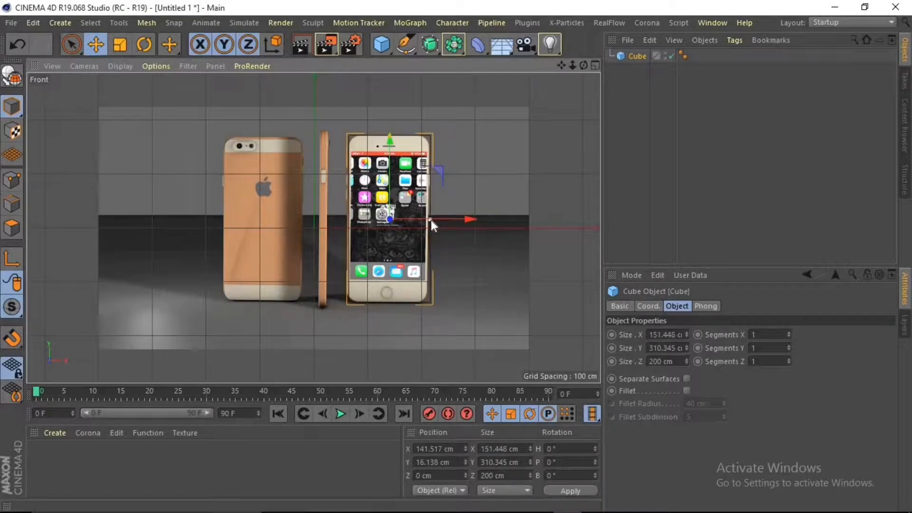
Load "iphone sides.jpg" as the background picture of the Right view.
left_click(595, 65)
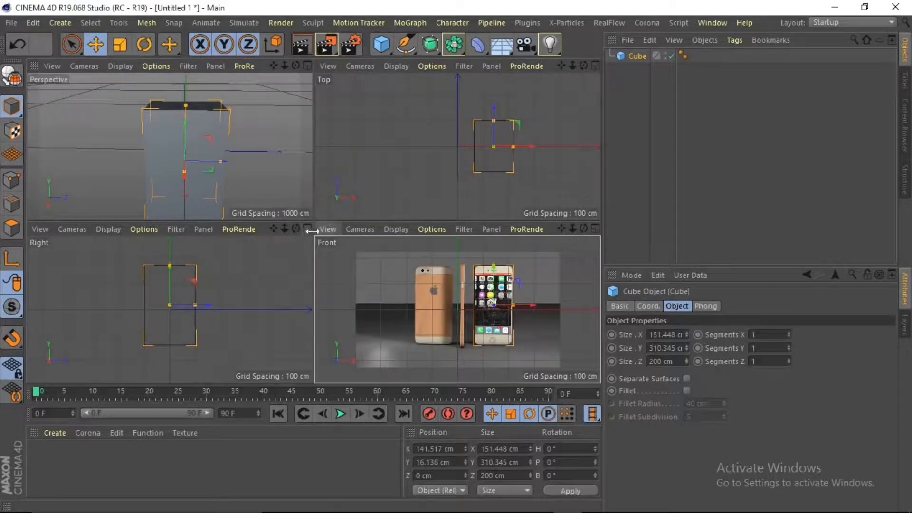
left_click(308, 229)
left_click(154, 67)
left_click(173, 400)
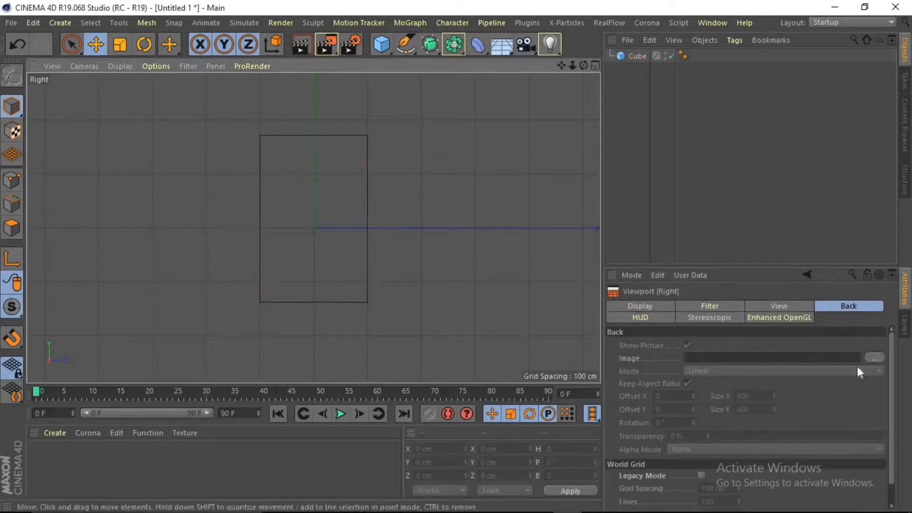
left_click(874, 358)
scroll(304, 190, "down", 5)
left_click(377, 121)
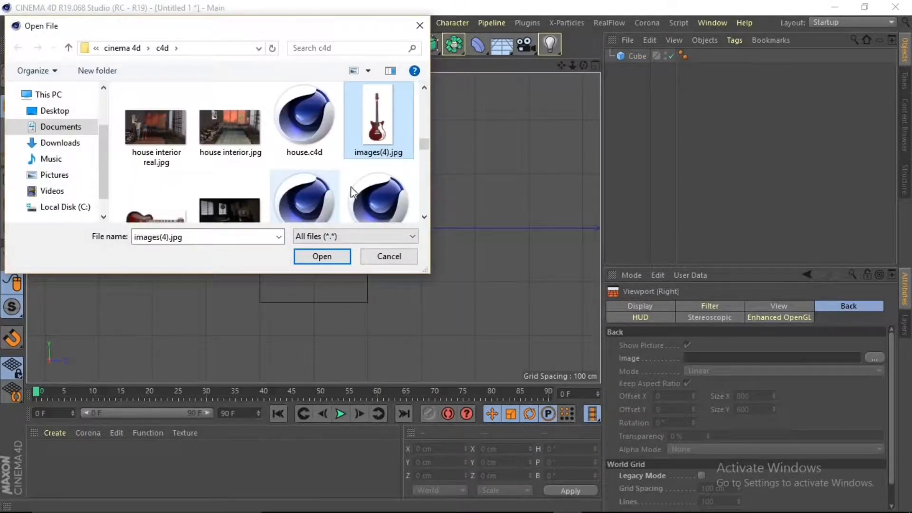
scroll(342, 195, "down", 5)
left_click(162, 138)
left_click(317, 254)
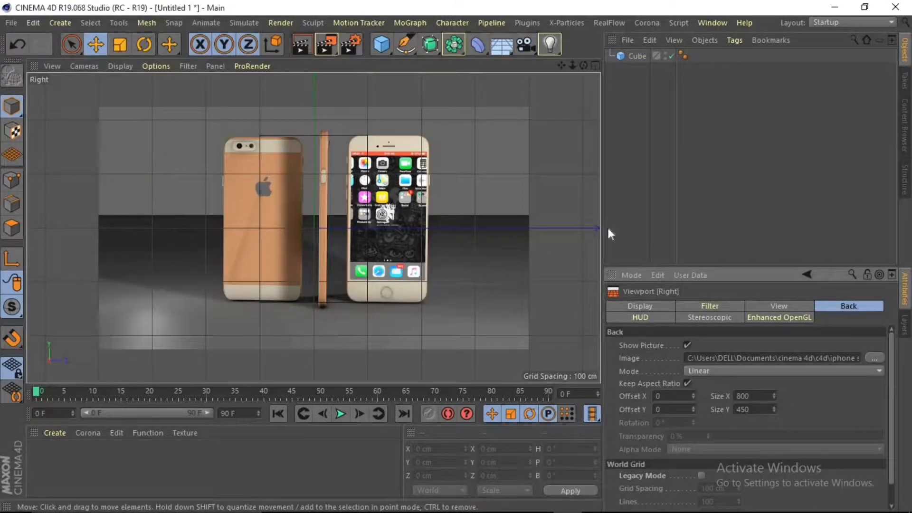
Fit the cube to the side-on phone in the Right view, about 322 cm tall and 16.4 cm thick, at Z about 16.9 cm.
left_click(637, 56)
scroll(359, 222, "up", 3)
mouse_move(321, 217)
left_mouse_down()
mouse_move(331, 215)
mouse_move(313, 218)
left_mouse_up()
scroll(303, 104, "down", 3)
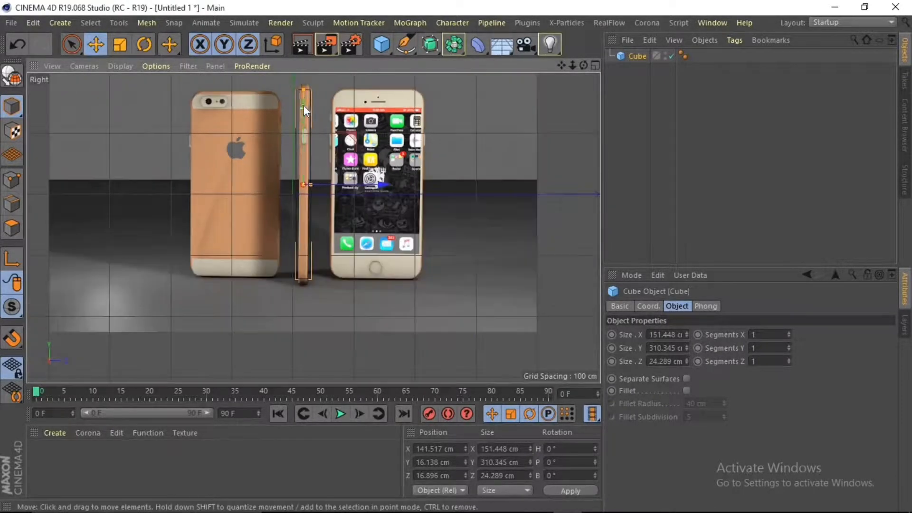
left_click_drag(304, 91, 303, 86)
scroll(313, 185, "up", 8)
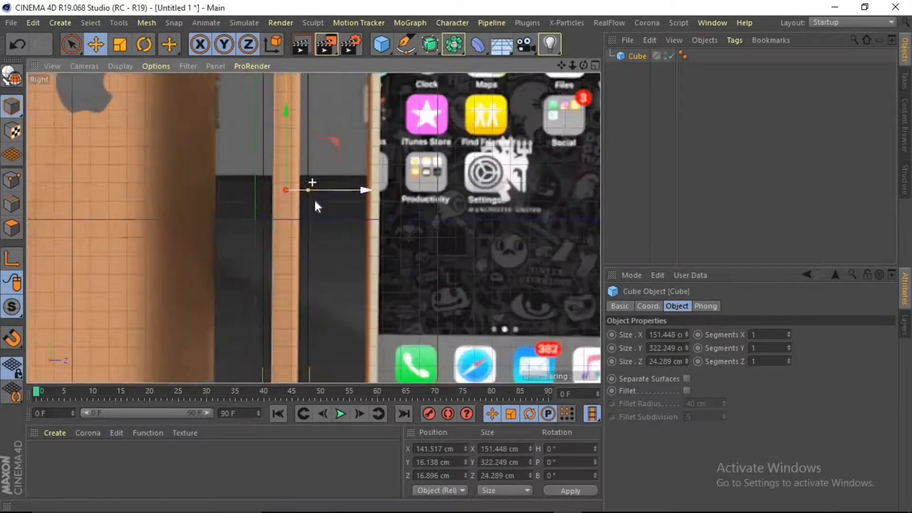
left_click_drag(302, 180, 290, 182)
scroll(314, 174, "down", 3)
scroll(315, 174, "down", 7)
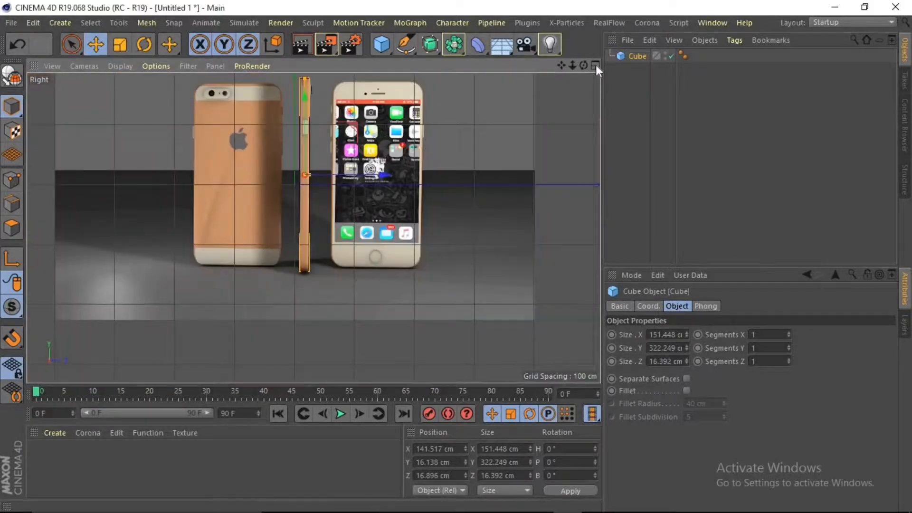
Convert the cube to an editable polygon object and prepare to edit its edges in the perspective view.
left_click(596, 66)
left_click(308, 66)
left_click_drag(584, 66, 655, 138)
left_click(12, 76)
left_click(12, 204)
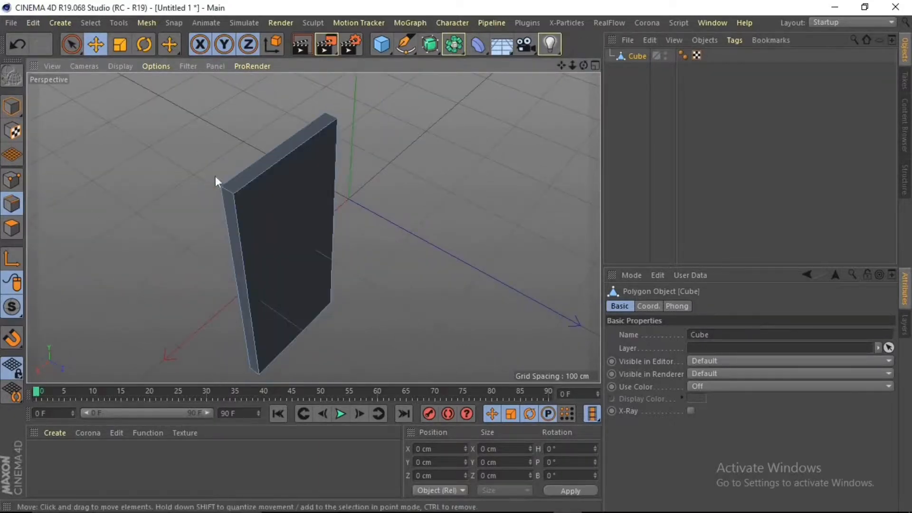
Bevel the four short corner edges of the phone body with an offset of about 16.7 cm.
left_click(227, 190)
left_click(331, 116, "shift")
left_click_drag(583, 66, 589, 4)
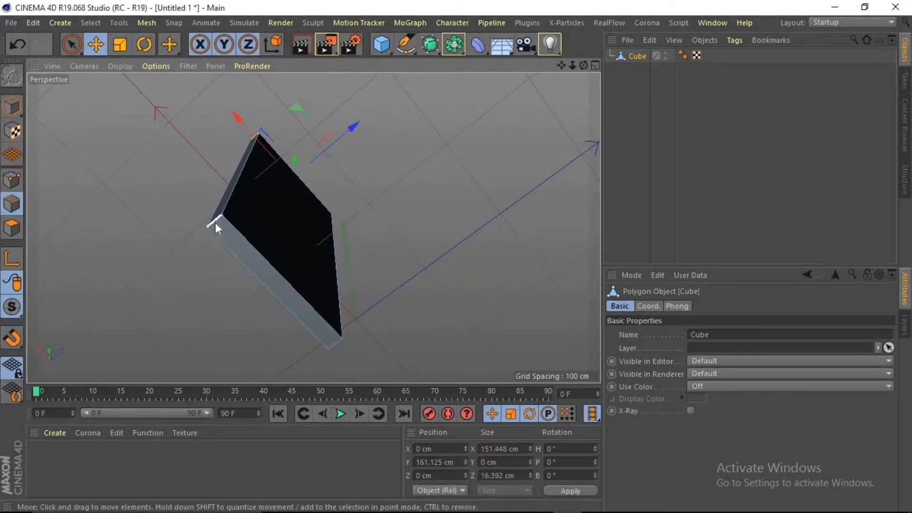
left_click(215, 222, "shift")
left_click(333, 348, "shift")
left_click_drag(583, 66, 572, 171)
middle_click(569, 206)
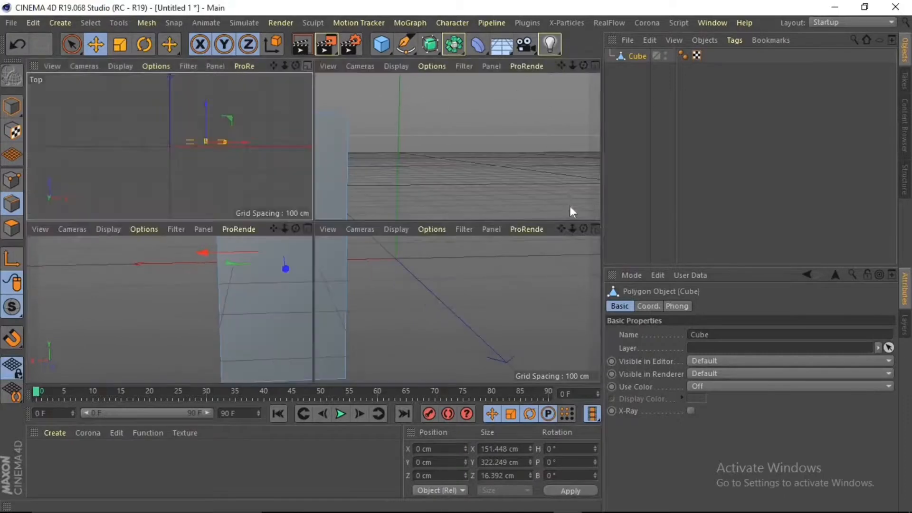
middle_click(547, 266)
scroll(389, 166, "up", 3)
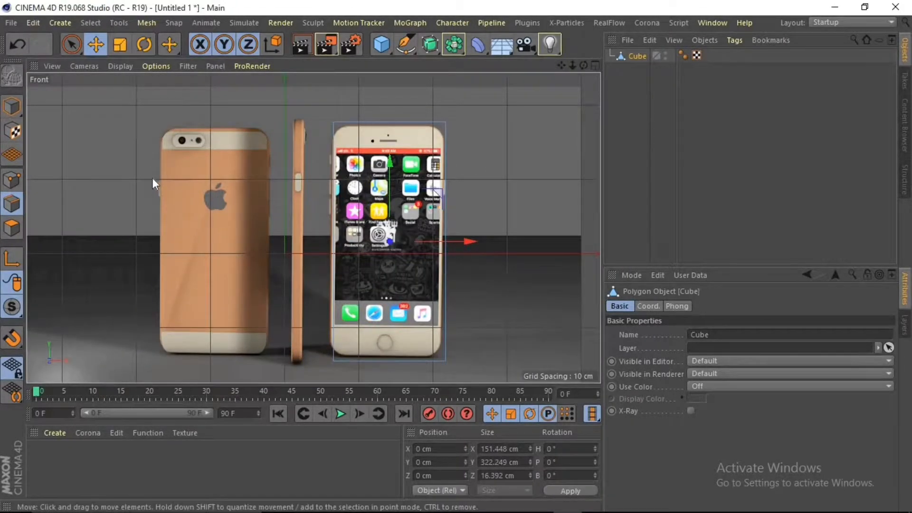
key("m")
key("s")
left_click_drag(158, 178, 242, 200)
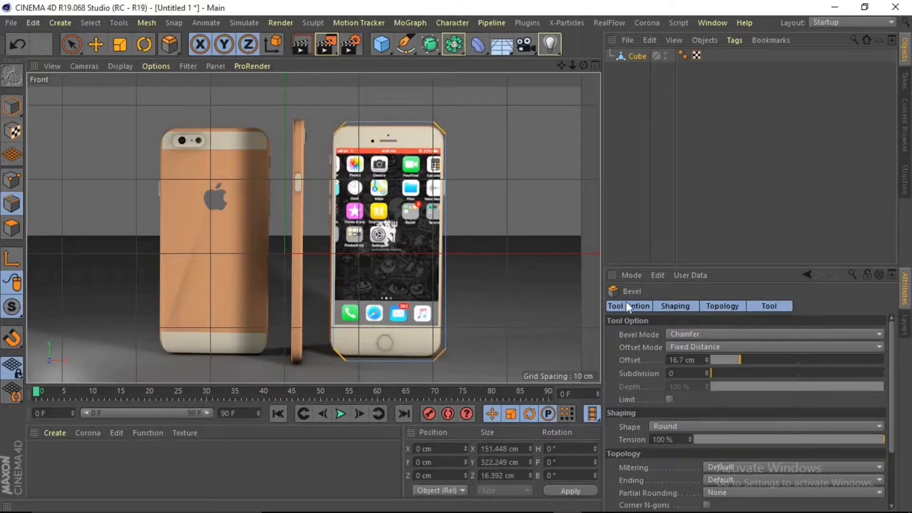
Set the corner bevel's subdivision to 3.
left_click(706, 372)
left_click(707, 372)
left_click(707, 372)
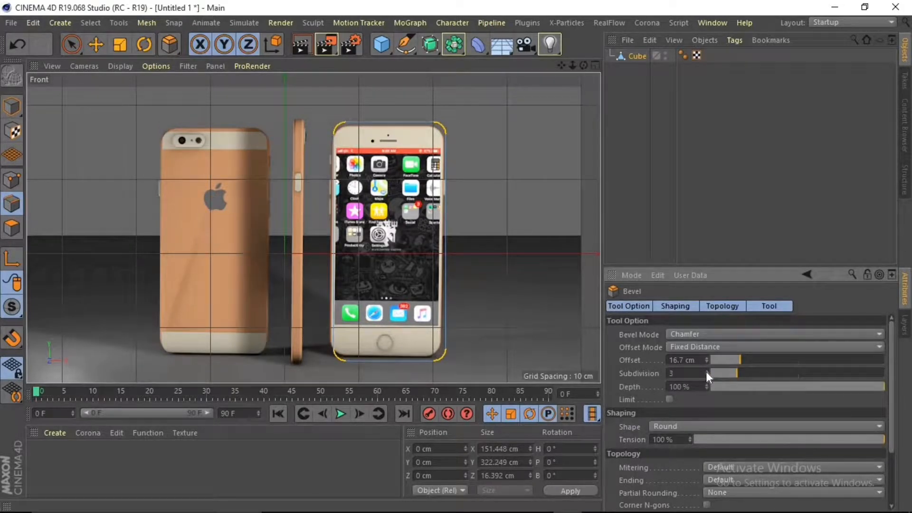
Examine the rounded corners of the phone body in the perspective view.
left_click(596, 66)
left_click(302, 65)
left_click_drag(584, 65, 494, 142)
left_click(96, 44)
left_click(12, 106)
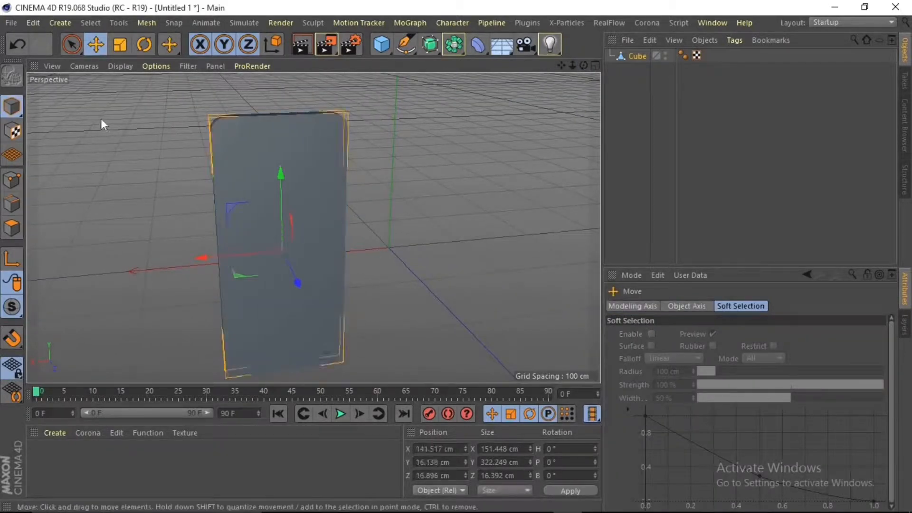
left_click(102, 120)
mouse_move(584, 65)
left_mouse_down()
mouse_move(578, 61)
mouse_move(570, 78)
mouse_move(592, 69)
left_mouse_up()
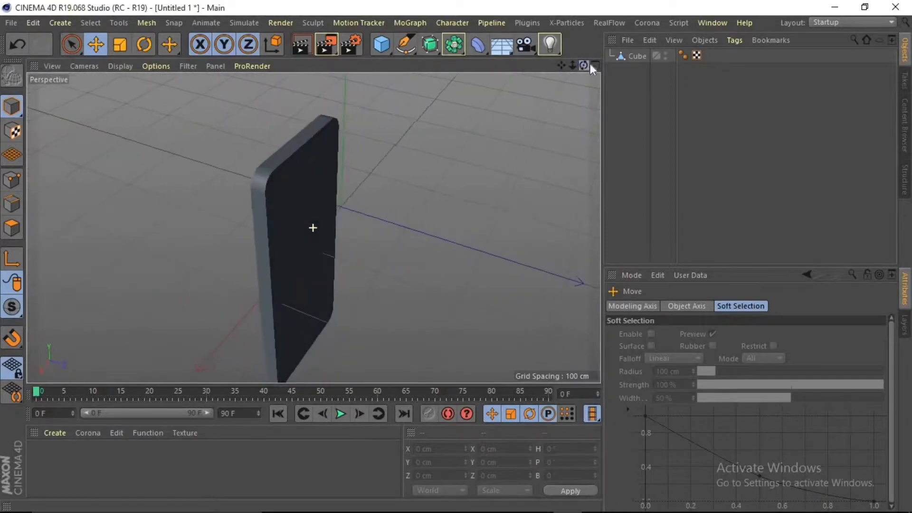
Loop-select the outline edges around both large faces of the phone body.
left_click(295, 187)
left_click(12, 204)
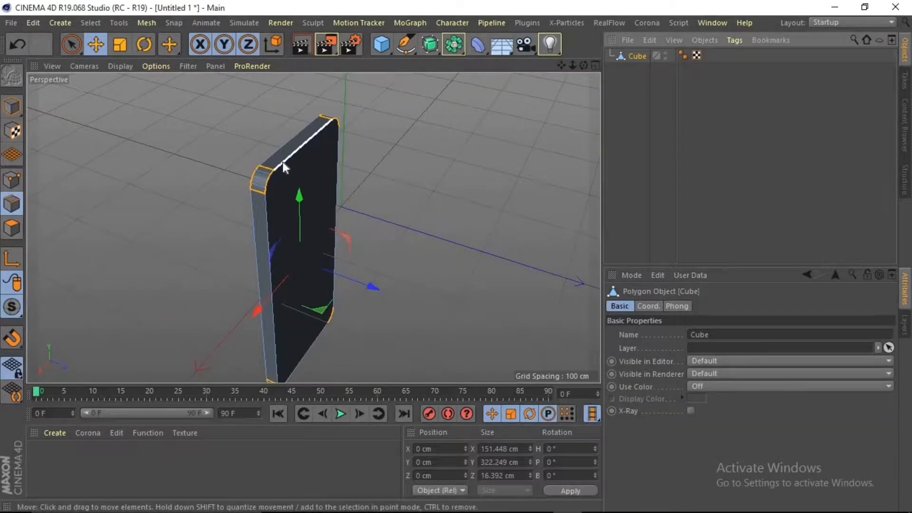
key("u")
key("l")
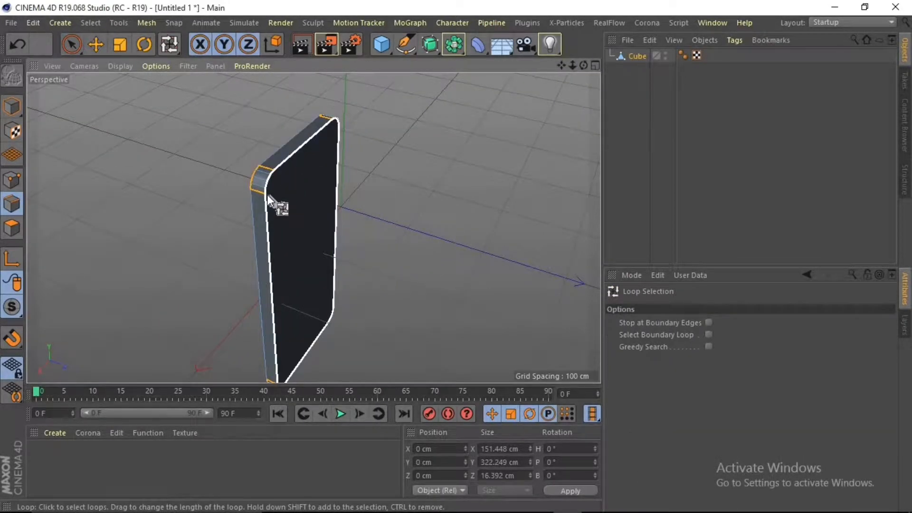
left_click(267, 195)
left_click_drag(584, 65, 651, 66)
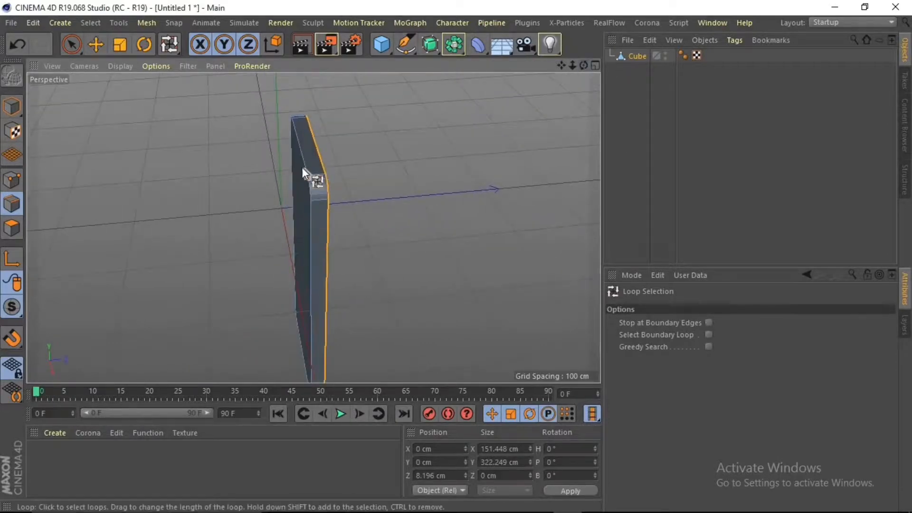
left_click(304, 167, "shift")
Try to bevel the selected outline edge loops, inspect the shape, and undo the bevel.
key("m")
key("s")
scroll(438, 166, "up", 3)
left_click_drag(438, 166, 464, 166)
left_click_drag(584, 65, 513, 71)
left_click(12, 107)
scroll(163, 155, "down", 2)
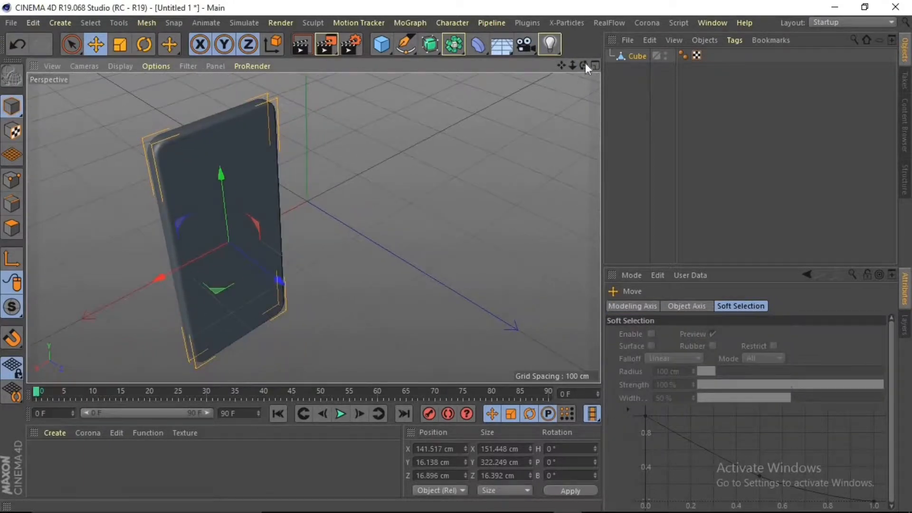
left_click_drag(586, 67, 421, 201)
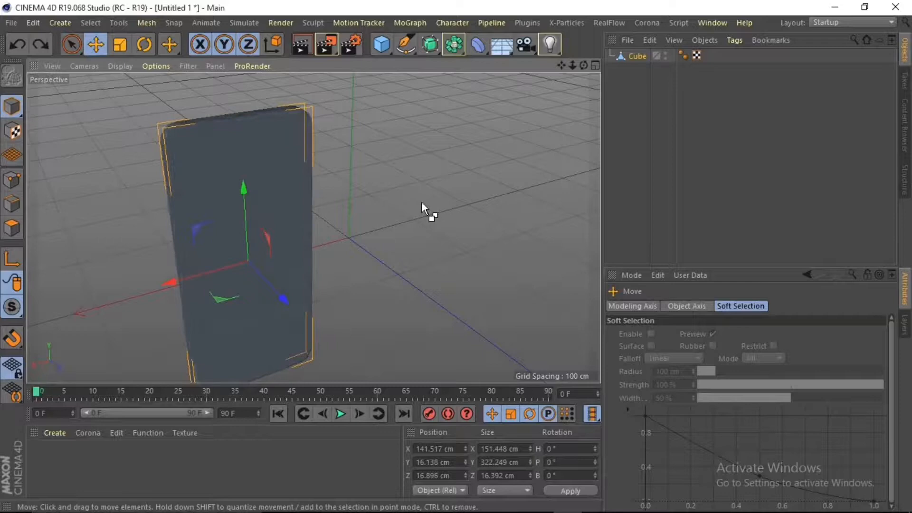
Bevel the outline edge loops of both large faces with a small offset and 3 subdivisions to round the phone body's rim.
left_click(10, 205)
left_click_drag(584, 67, 464, 179)
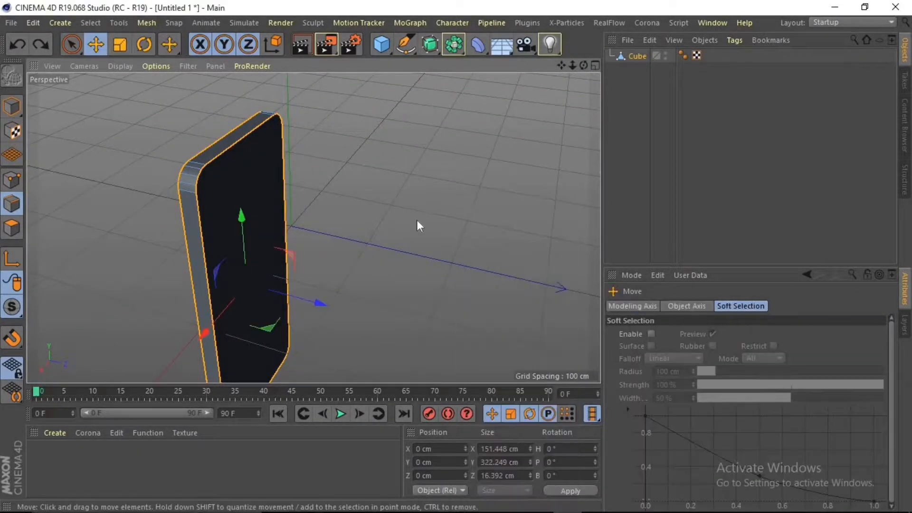
key("m")
key("s")
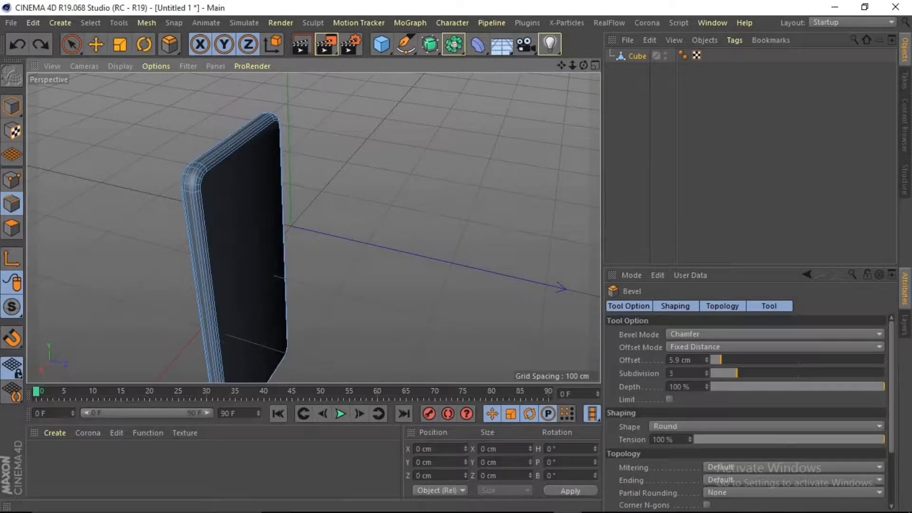
left_click(11, 107)
left_click(95, 45)
left_click(529, 133)
left_click_drag(584, 65, 216, 189)
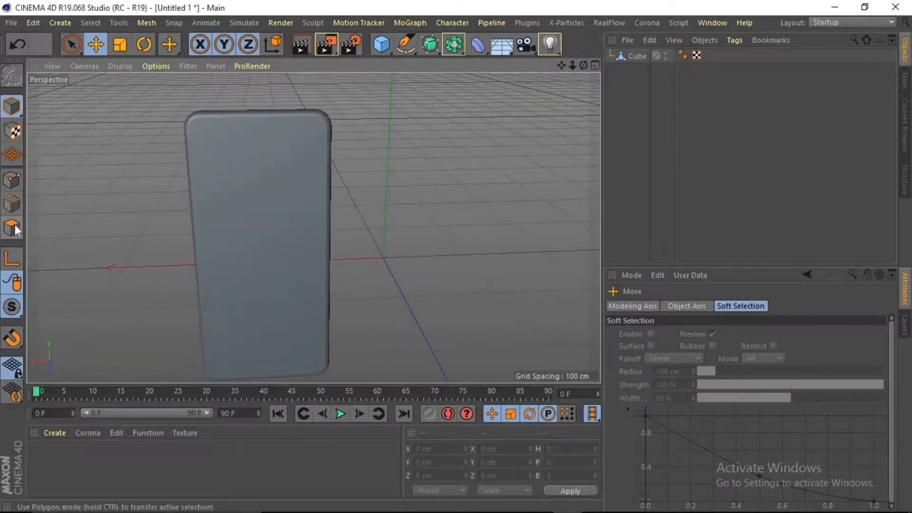
Try scaling the phone body's large flat face vertically, and undo the scaling.
left_click(639, 55)
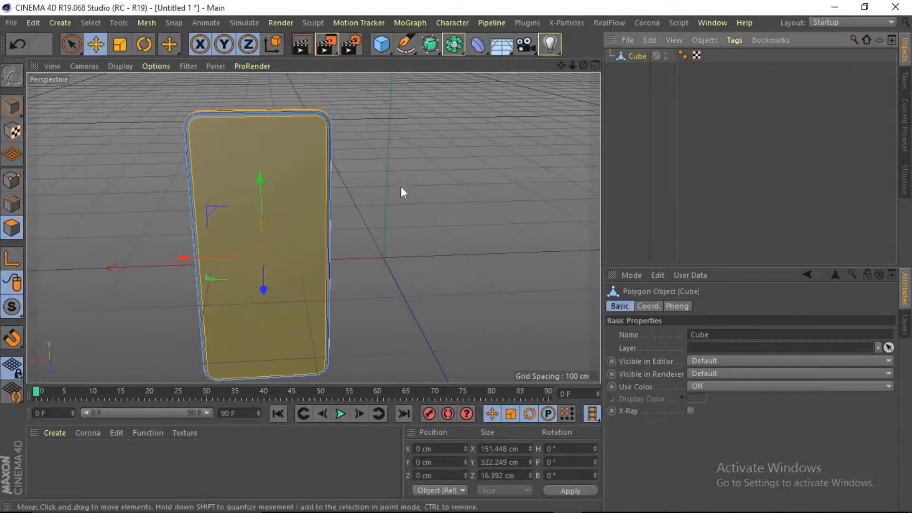
left_click(286, 203)
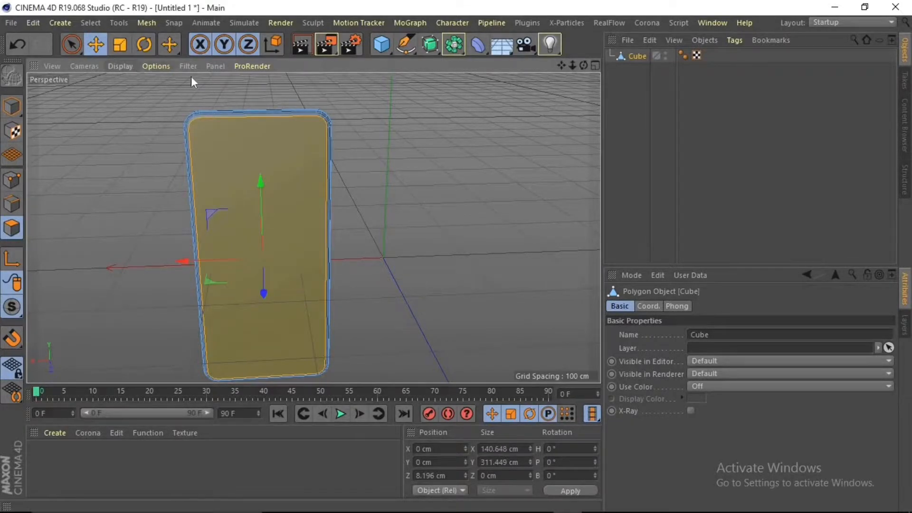
key("t")
left_click_drag(260, 182, 256, 197)
scroll(258, 195, "up", 1)
left_click_drag(562, 66, 598, 46)
key("ctrl+z")
key("k")
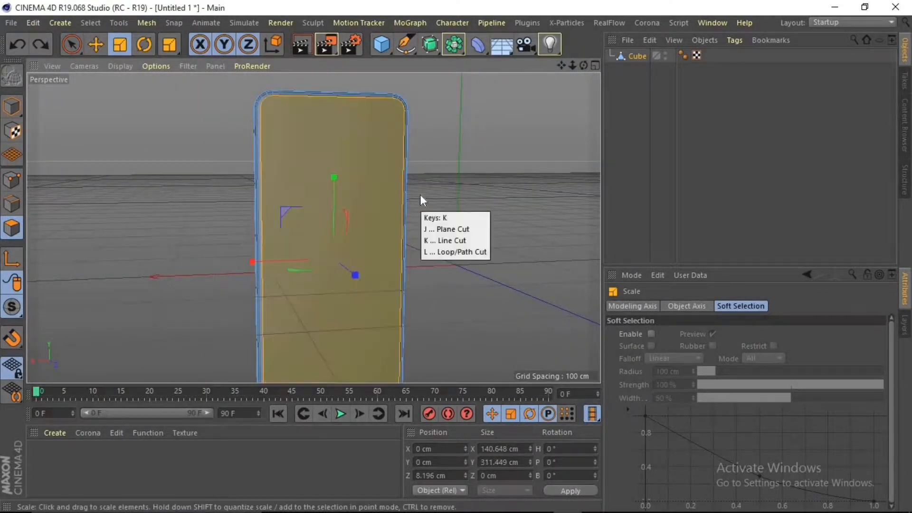
key("l")
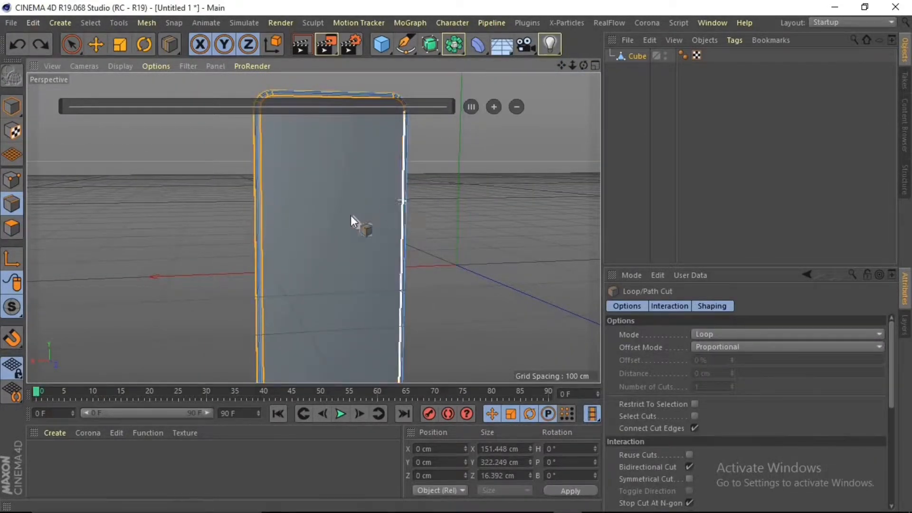
Hide the background reference picture in the Front view.
left_click(596, 66)
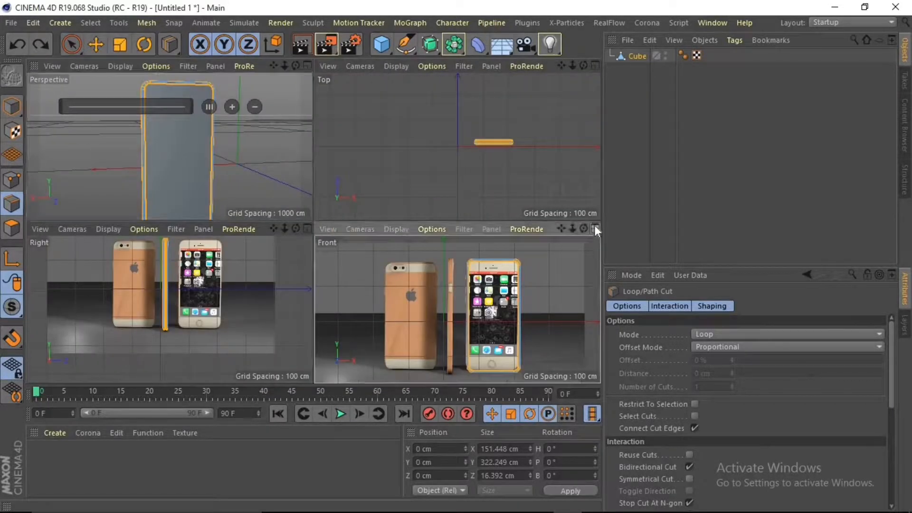
left_click(596, 228)
left_click(121, 68)
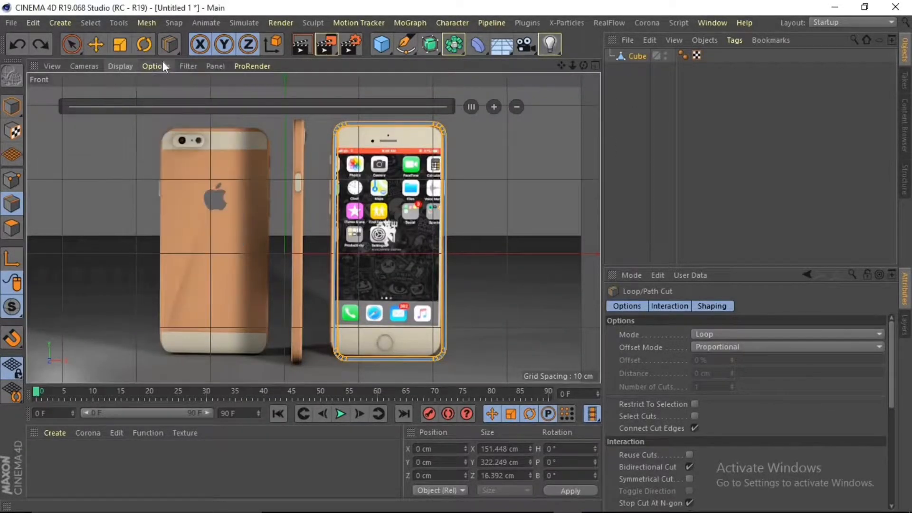
left_click(159, 65)
left_click(189, 403)
left_click(511, 274)
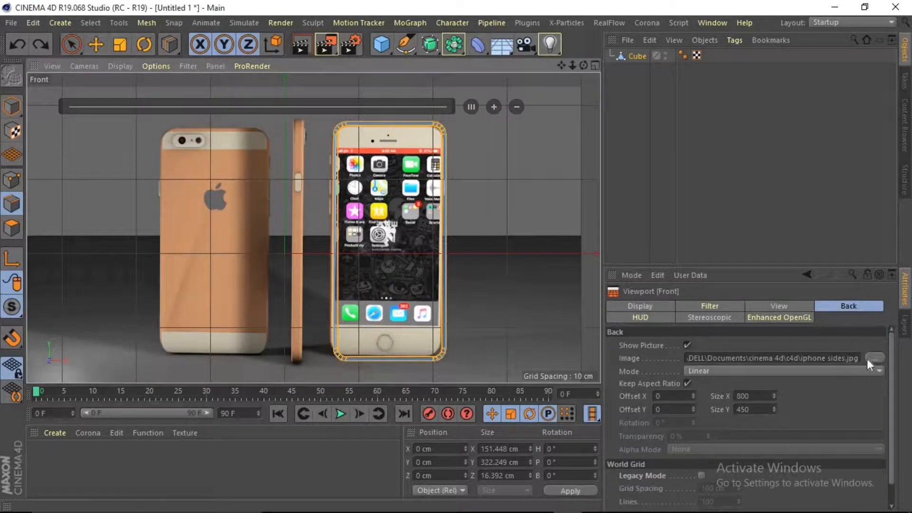
left_click(873, 358)
key("Escape")
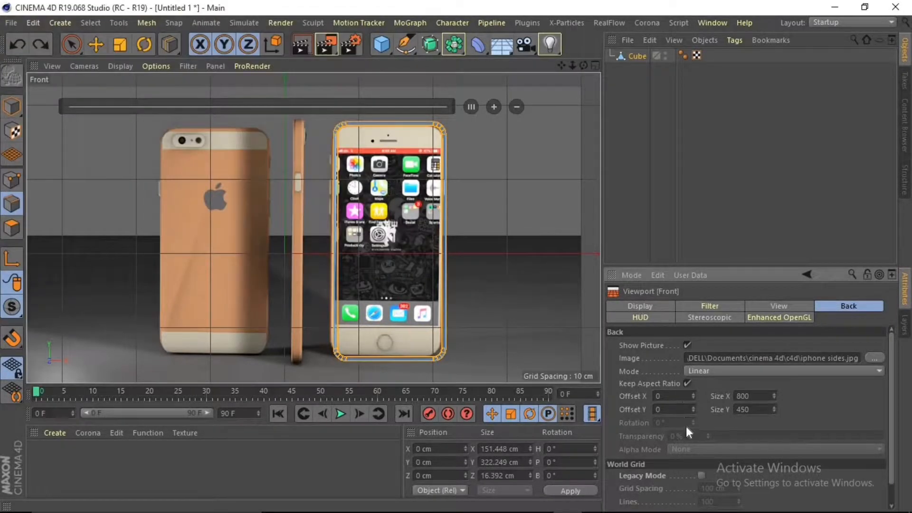
scroll(737, 414, "down", 1)
scroll(787, 403, "up", 1)
left_click(686, 347)
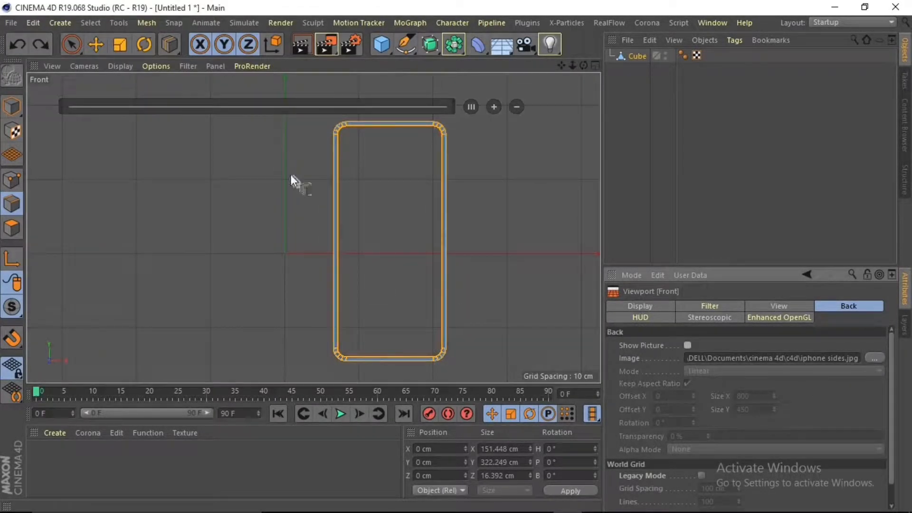
Cut a straight horizontal line across the upper part of the phone's front face with Line Cut in the Front view.
left_click(97, 45)
key("k")
key("k")
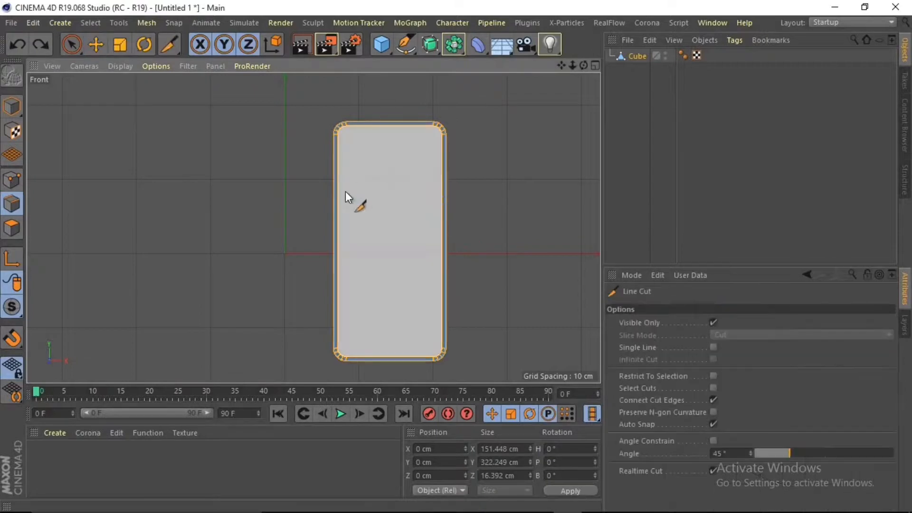
scroll(346, 191, "up", 2)
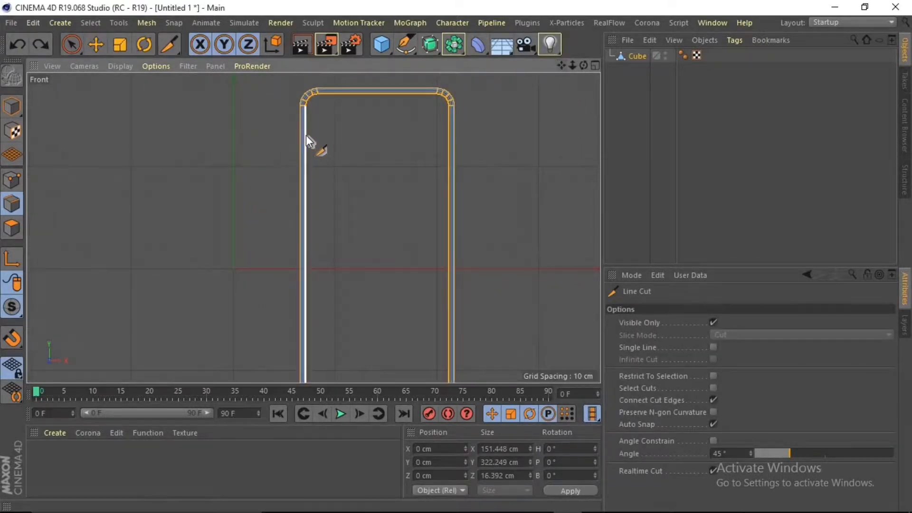
scroll(309, 135, "up", 3)
scroll(315, 221, "down", 3)
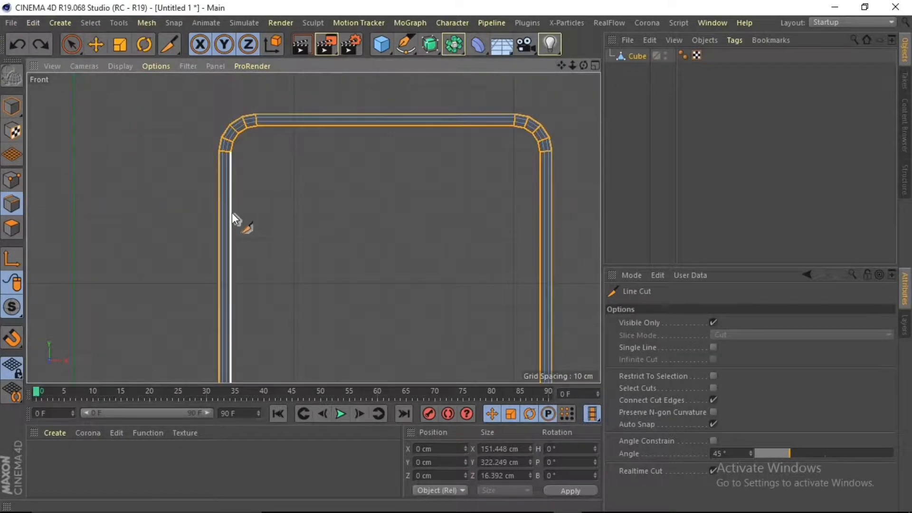
left_click(232, 206)
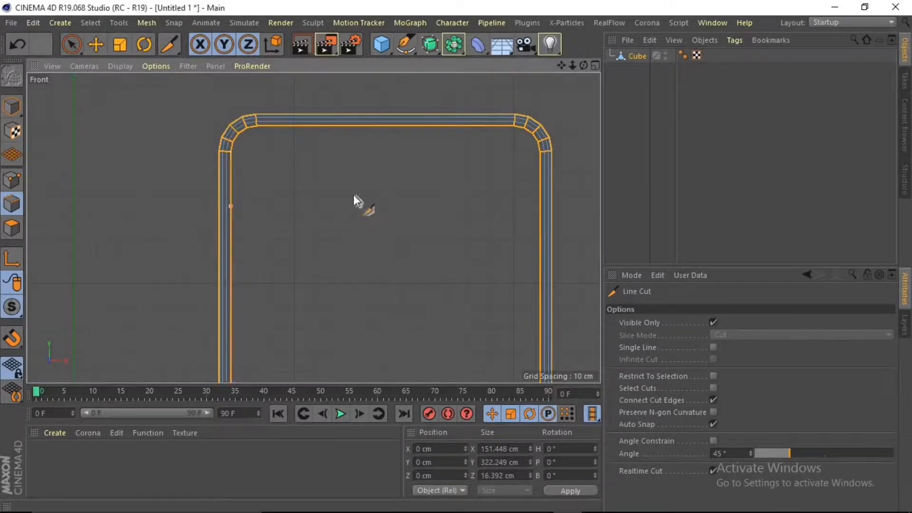
left_click(541, 206)
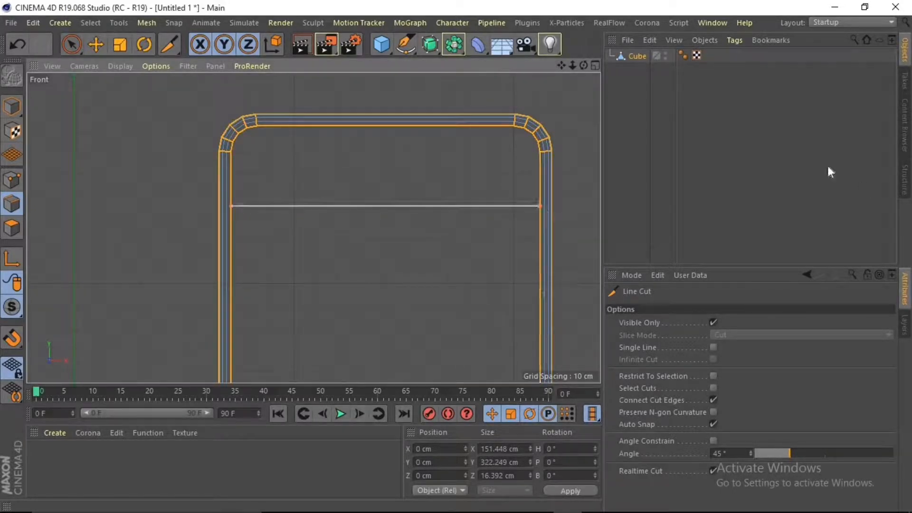
left_click(637, 56)
Cut a second horizontal line across the front face near the phone's lower end, between the inner side edges.
scroll(477, 206, "down", 4)
left_click_drag(561, 65, 415, 18)
scroll(263, 314, "up", 4)
scroll(264, 315, "up", 3)
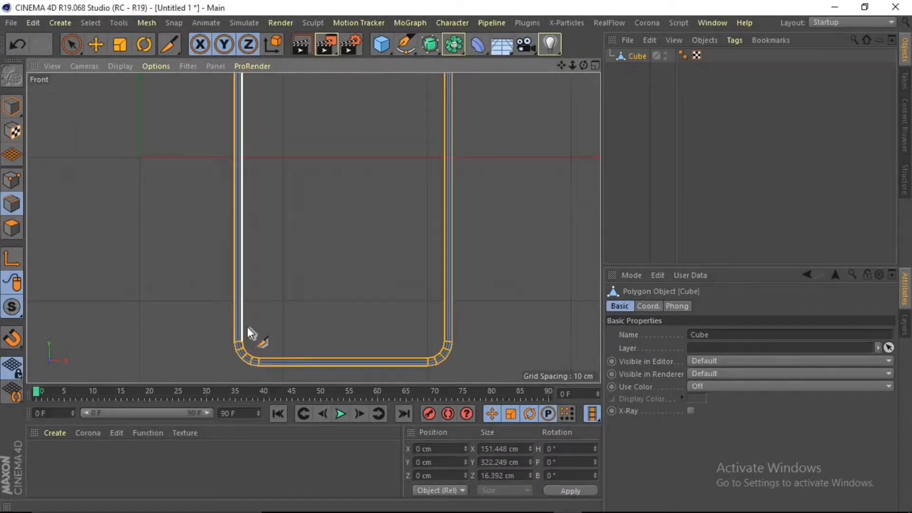
left_click(241, 301)
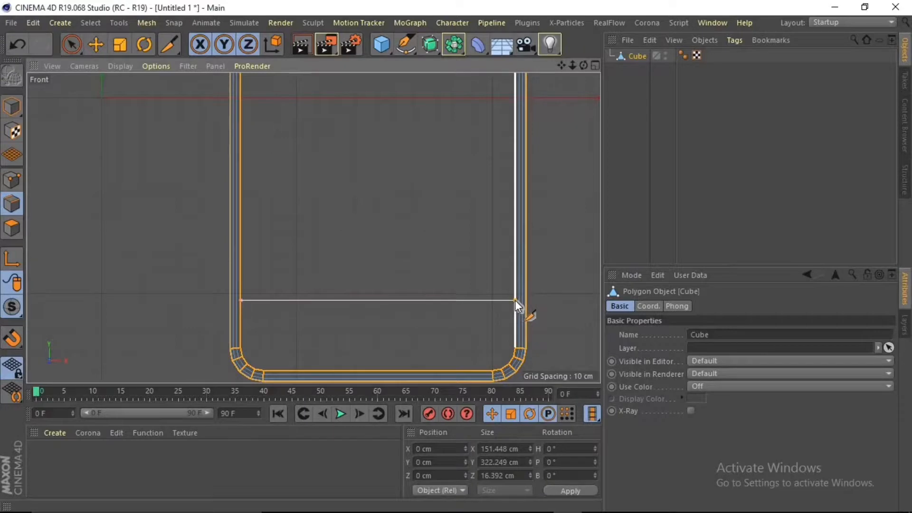
left_click(515, 300)
left_click(689, 162)
Select the large uncut polygon on the back of the phone body in the Perspective view and delete it.
left_click(596, 66)
left_click(304, 61)
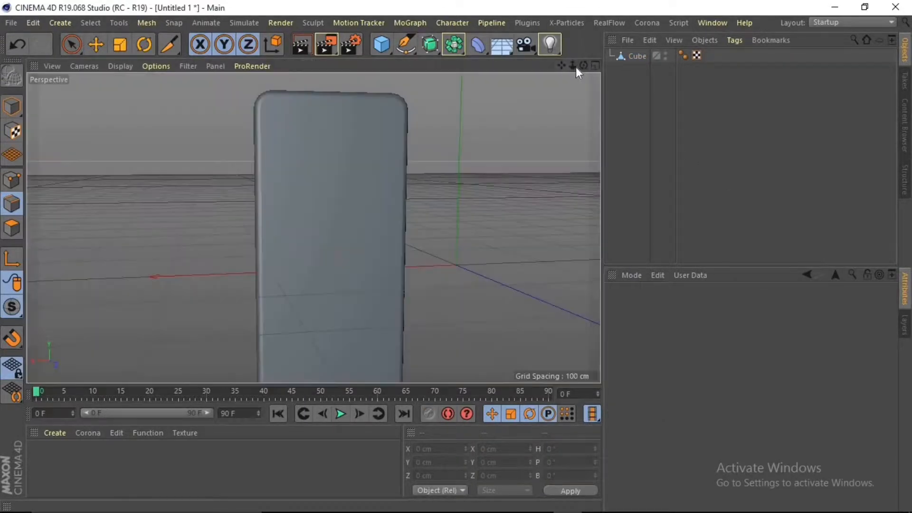
scroll(314, 229, "down", 4)
left_click(98, 44)
left_click(15, 229)
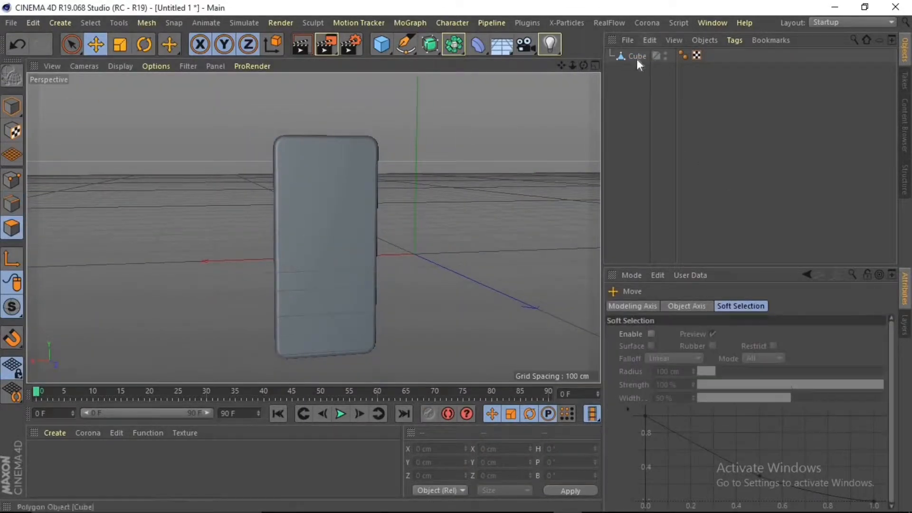
left_click(637, 58)
left_click(346, 245)
left_click_drag(583, 66, 578, 34)
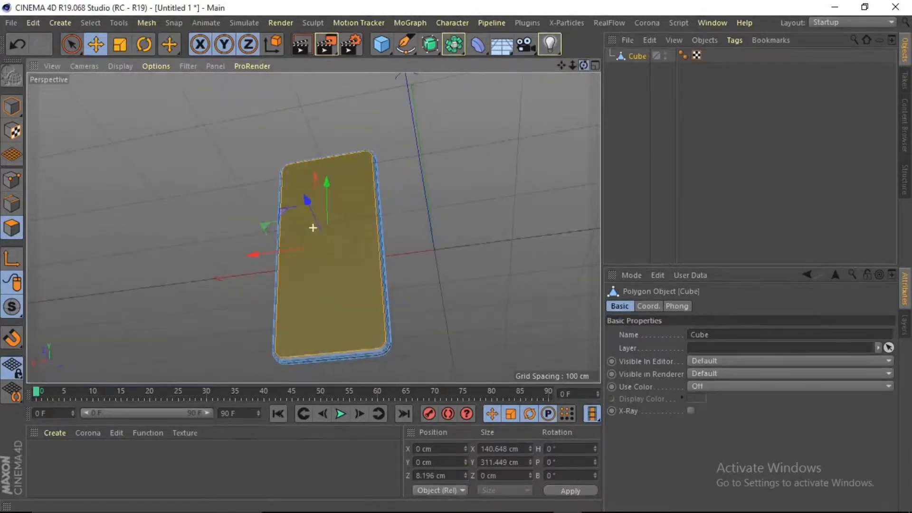
left_click_drag(332, 184, 513, 214, "alt")
key("Delete")
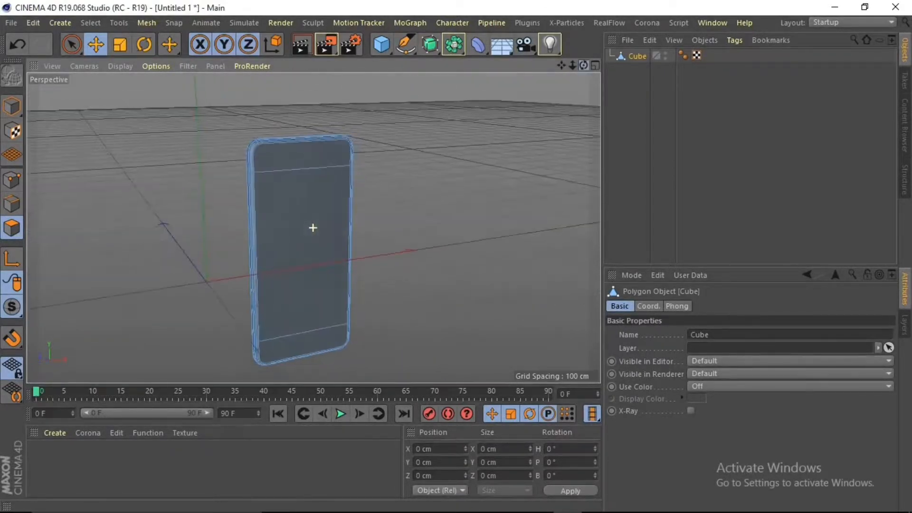
Select the screen polygon between the two cuts and scale it uniformly down to about 135.6 by 230.3 cm.
left_click_drag(584, 66, 554, 56)
left_click(638, 58)
left_click(333, 221)
scroll(367, 223, "up", 3)
left_click(118, 45)
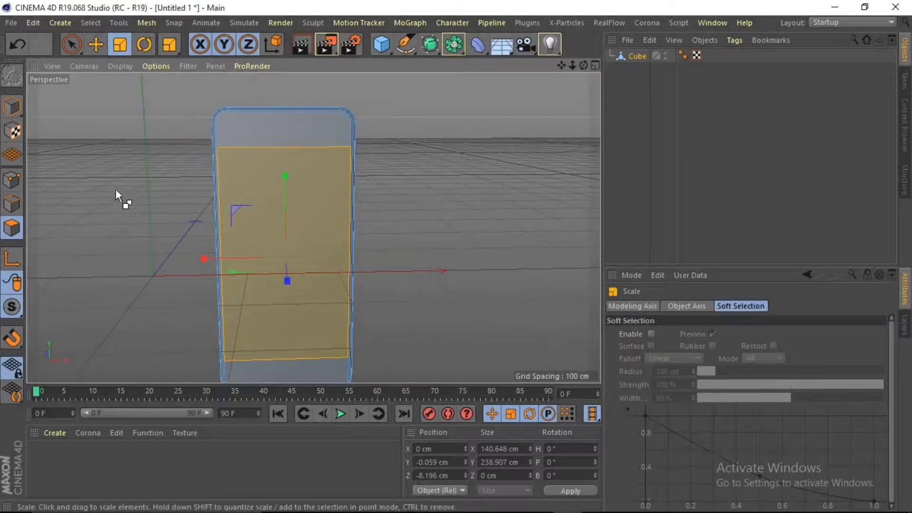
left_click_drag(116, 191, 102, 199)
scroll(157, 195, "up", 1)
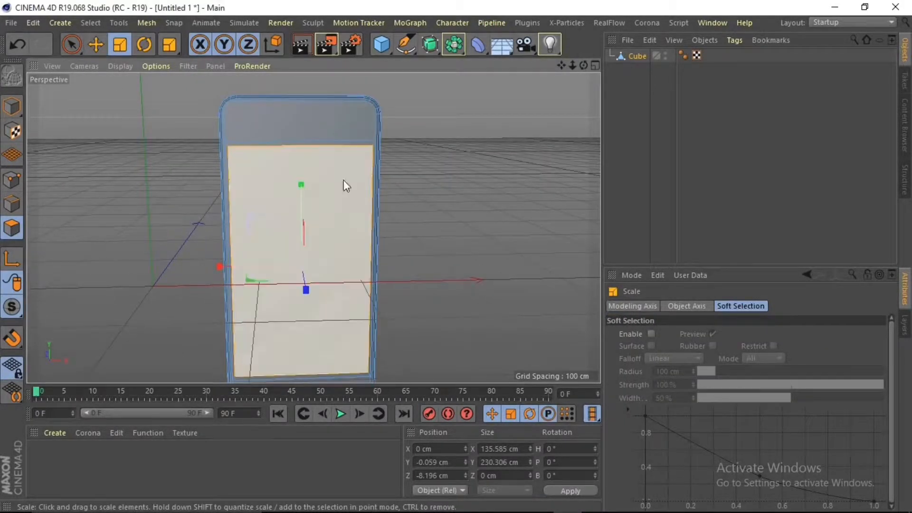
Stretch the screen polygon vertically to about 235.6 cm and clear the selection.
left_click_drag(561, 65, 588, 86)
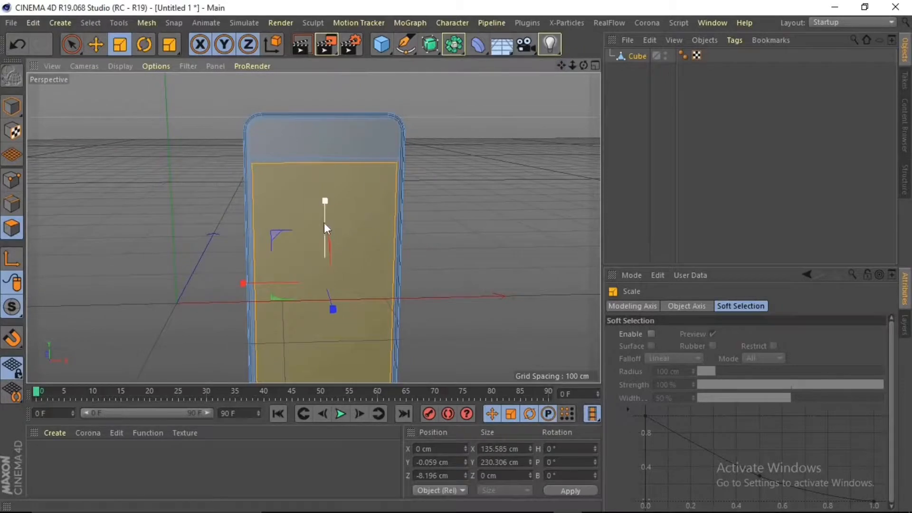
left_click_drag(324, 229, 328, 225)
left_click_drag(562, 66, 527, 67)
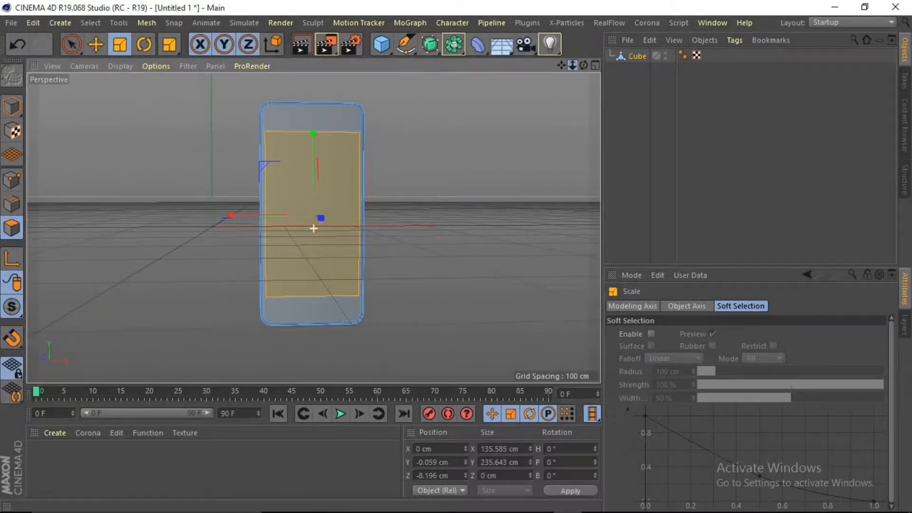
left_click(104, 153)
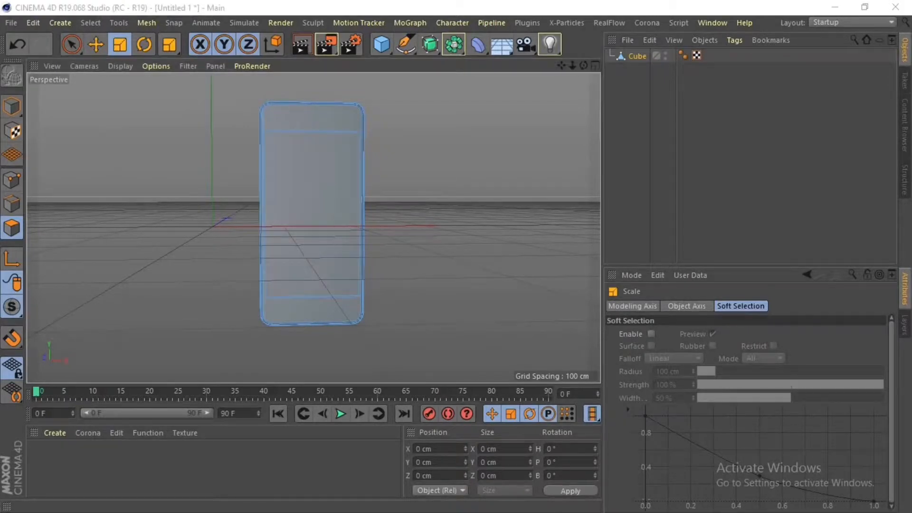
Add a cylinder for the home button and set its orientation to -Z.
scroll(283, 112, "up", 5)
left_click_drag(584, 65, 630, 102)
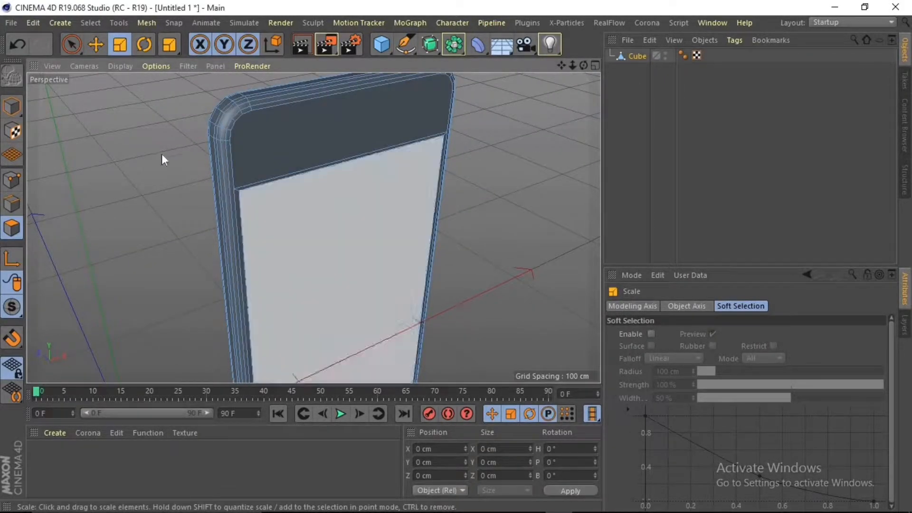
scroll(323, 272, "down", 5)
left_click_drag(561, 65, 542, 2)
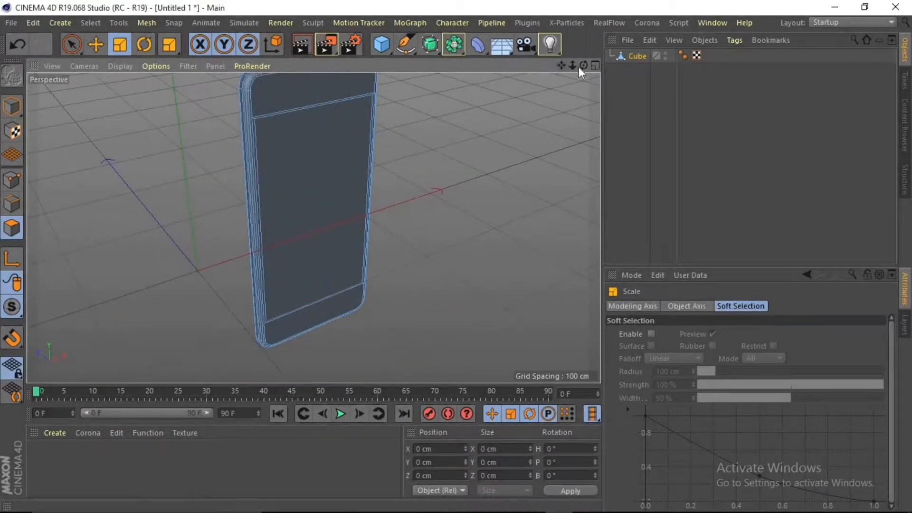
left_click_drag(583, 66, 557, 2)
scroll(345, 283, "up", 5)
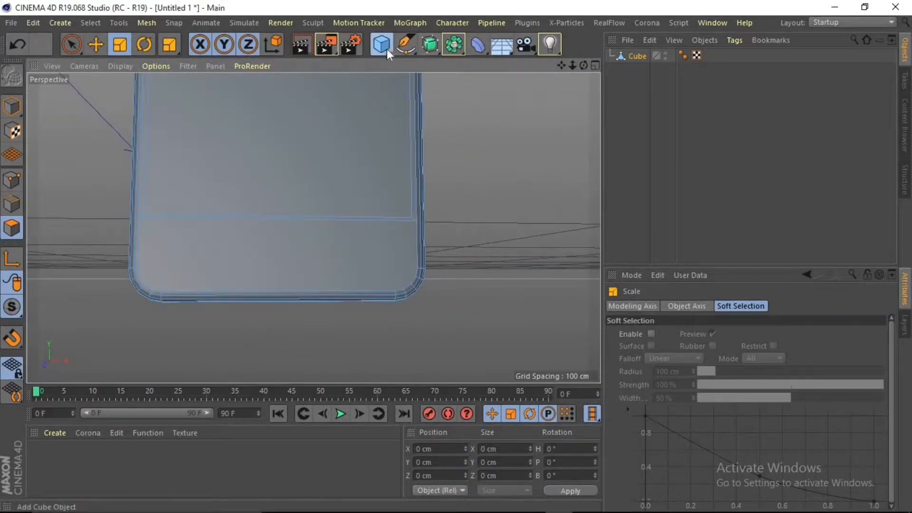
left_click_drag(382, 44, 623, 67)
scroll(441, 164, "down", 4)
left_click(698, 389)
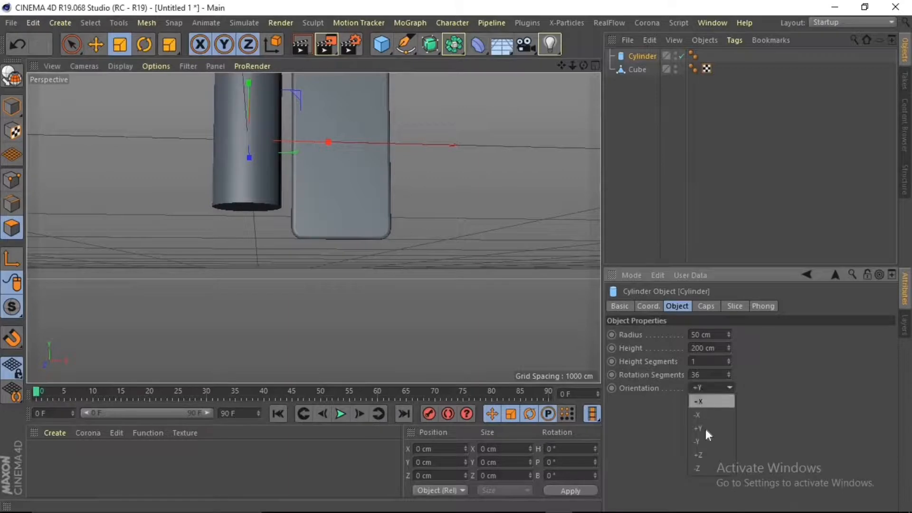
left_click(709, 465)
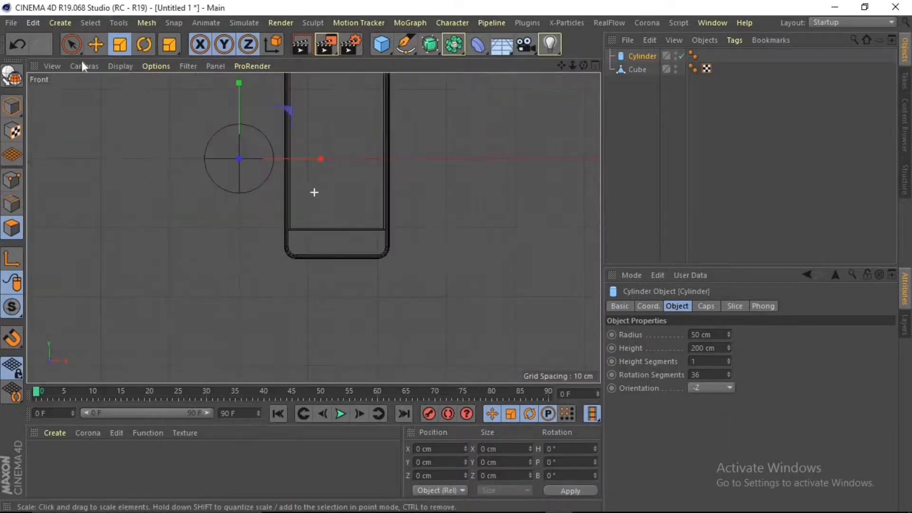
Center the cylinder in the area below the screen and shrink its diameter to about 28.9 cm in the Front view.
key("e")
left_click_drag(272, 142, 373, 229)
scroll(432, 270, "up", 5)
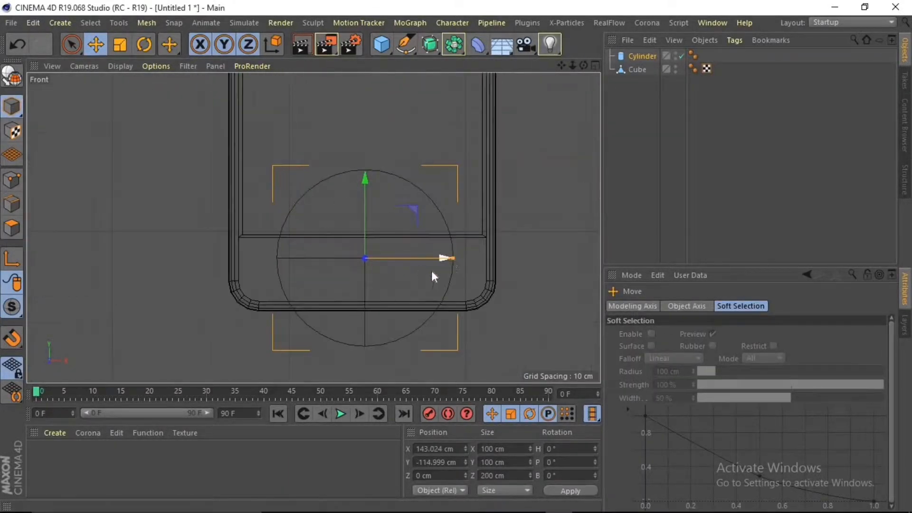
mouse_move(432, 270)
left_mouse_down()
mouse_move(395, 267)
mouse_move(413, 284)
mouse_move(405, 266)
mouse_move(389, 272)
mouse_move(394, 310)
mouse_move(387, 281)
mouse_move(431, 271)
mouse_move(423, 273)
left_mouse_up()
scroll(375, 285, "up", 3)
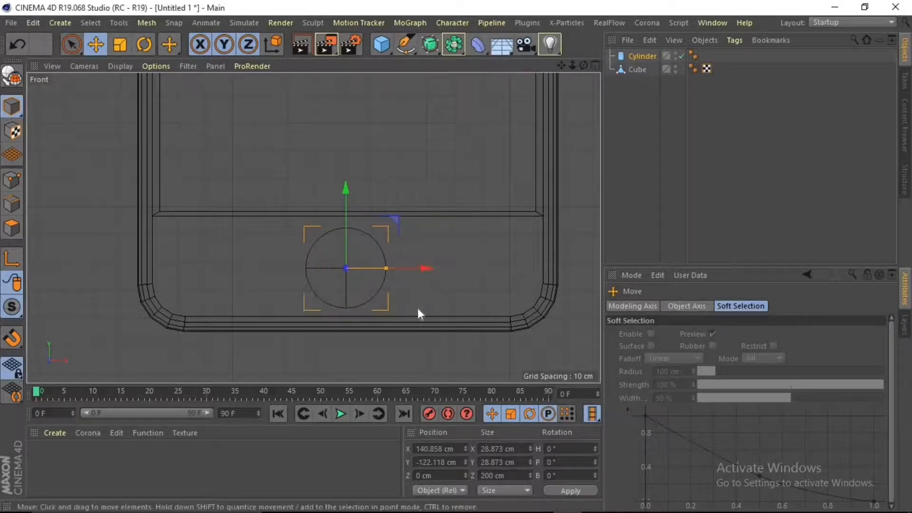
Shorten the cylinder's height to about 10.8 cm in the Perspective view.
left_click(596, 65)
left_click(305, 67)
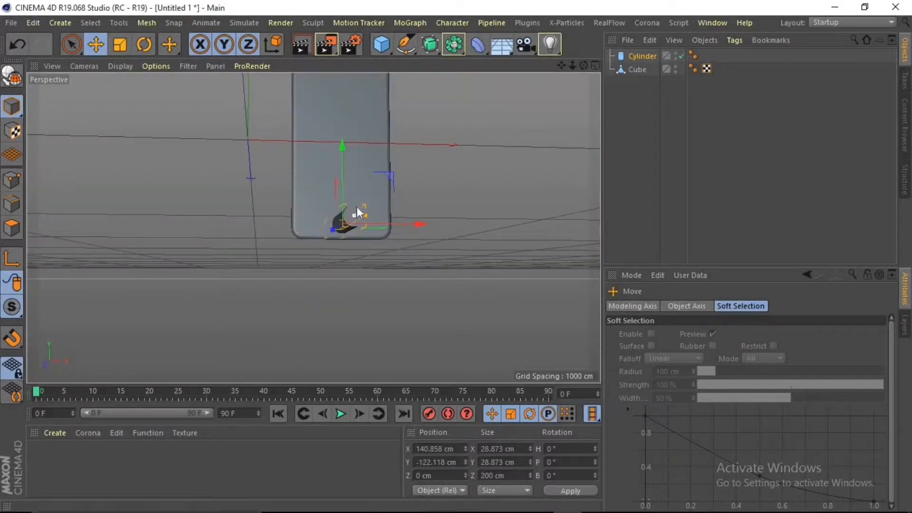
left_click_drag(584, 64, 335, 230)
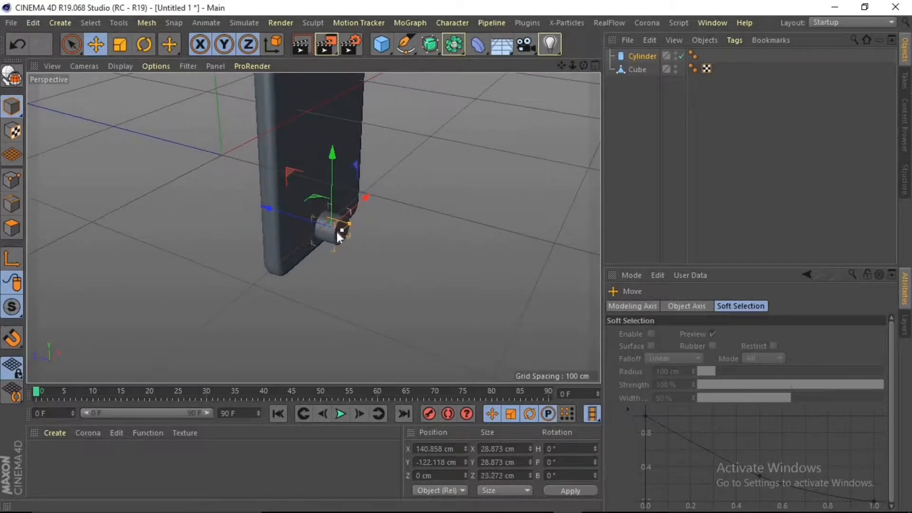
scroll(335, 231, "up", 5)
Add a Boole and nest the phone body and the cylinder in it to subtract the cylinder from the front face.
left_click(466, 49)
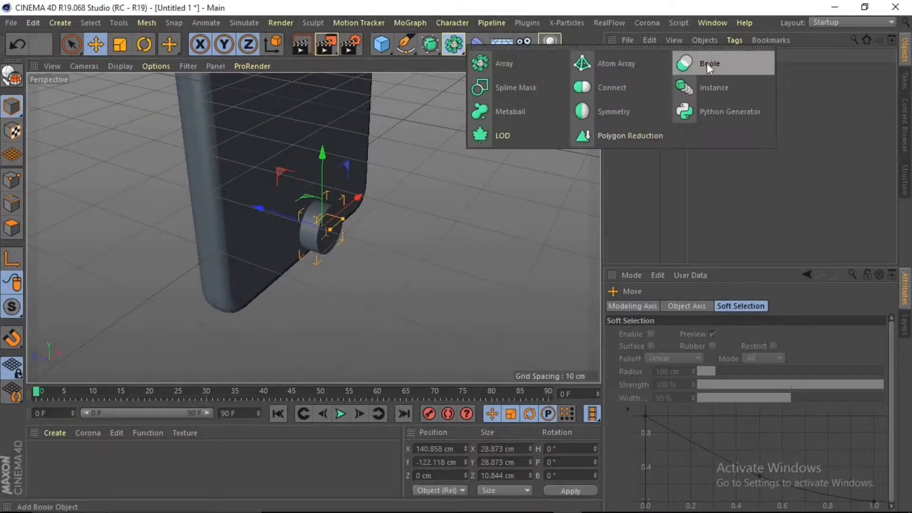
left_click(707, 62)
left_click_drag(634, 72, 446, 38)
left_click_drag(313, 227, 537, 62)
left_click(645, 80)
Shorten the subtracting cylinder's height to about 7.9 cm to adjust the depth of the home button recess.
scroll(455, 158, "up", 5)
scroll(288, 209, "up", 5)
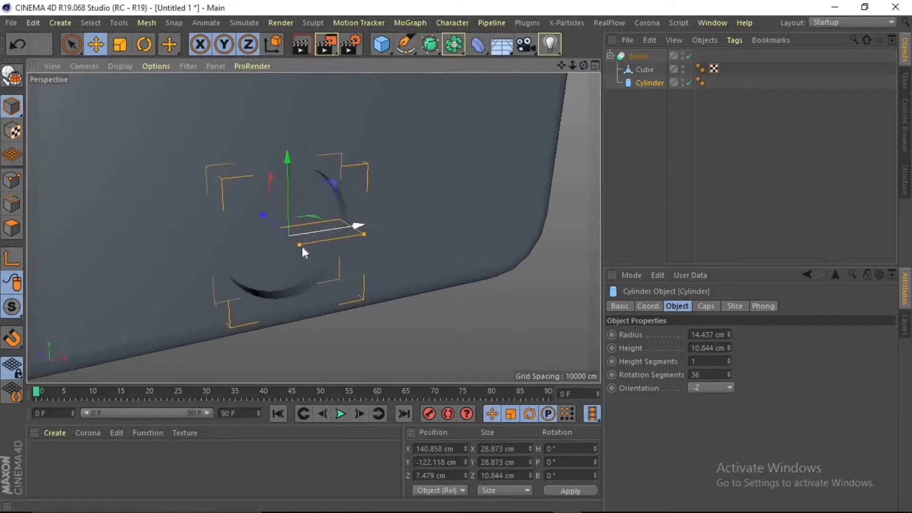
left_click_drag(301, 246, 295, 244)
mouse_move(584, 65)
left_mouse_down()
mouse_move(490, 66)
mouse_move(584, 66)
left_mouse_up()
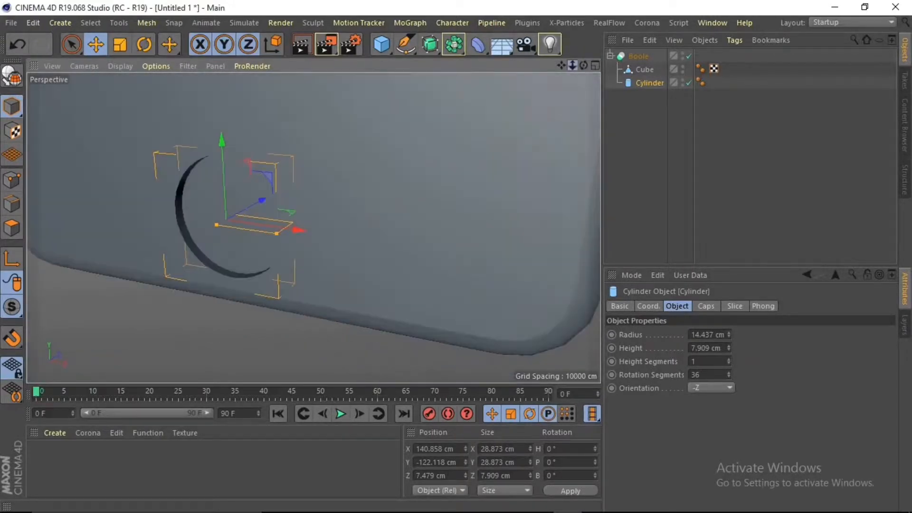
Merge the Boole, phone body and cylinder into one polygon object with Connect Objects + Delete.
scroll(314, 228, "down", 8)
left_click_drag(644, 90, 642, 57)
right_click(641, 56)
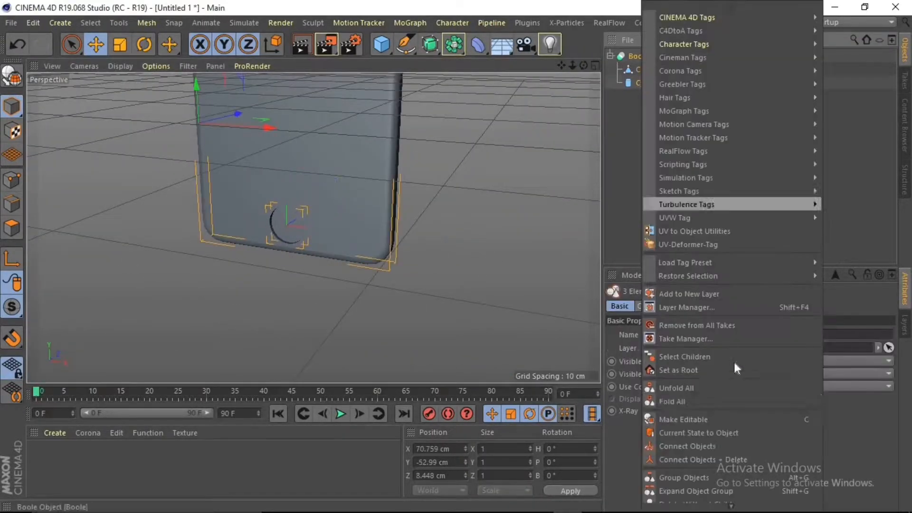
left_click(722, 459)
Select the outer rim edge loop of the home button recess with Loop Selection in edge mode.
left_click(12, 228)
left_click(13, 204)
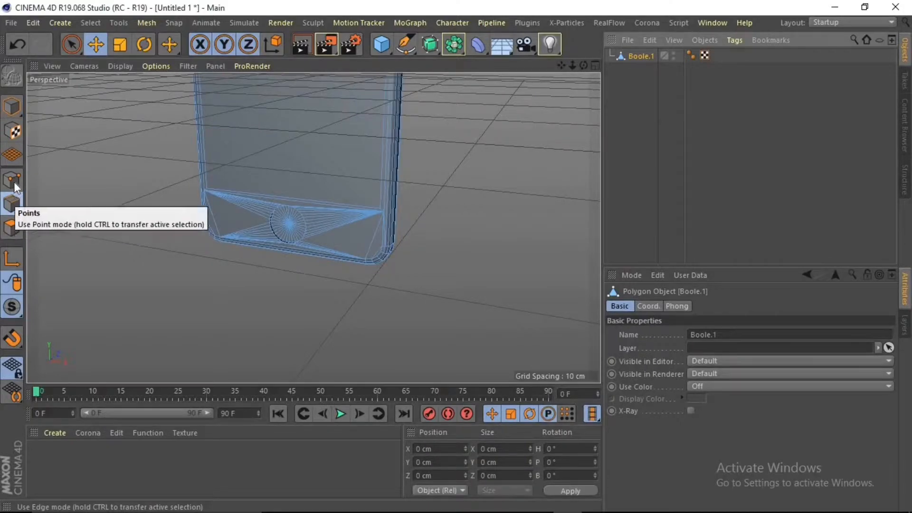
scroll(289, 195, "up", 8)
scroll(423, 285, "up", 3)
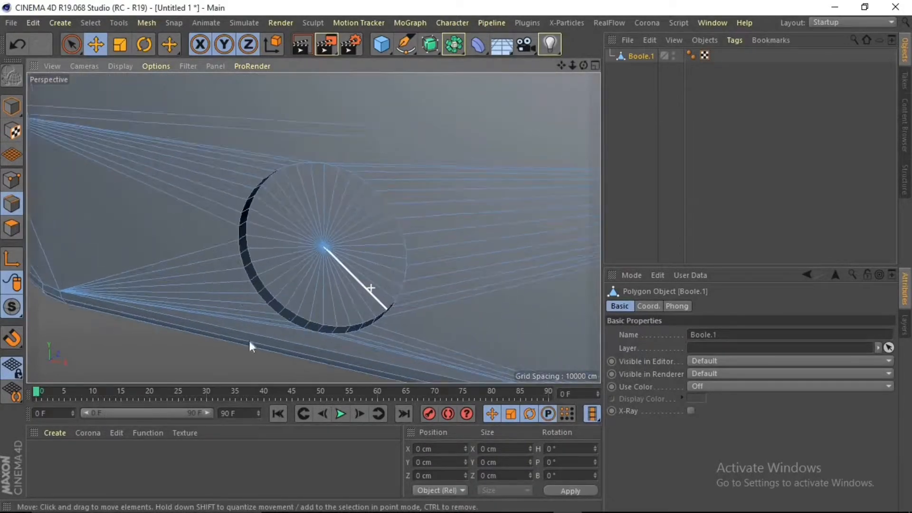
key("m")
key("l")
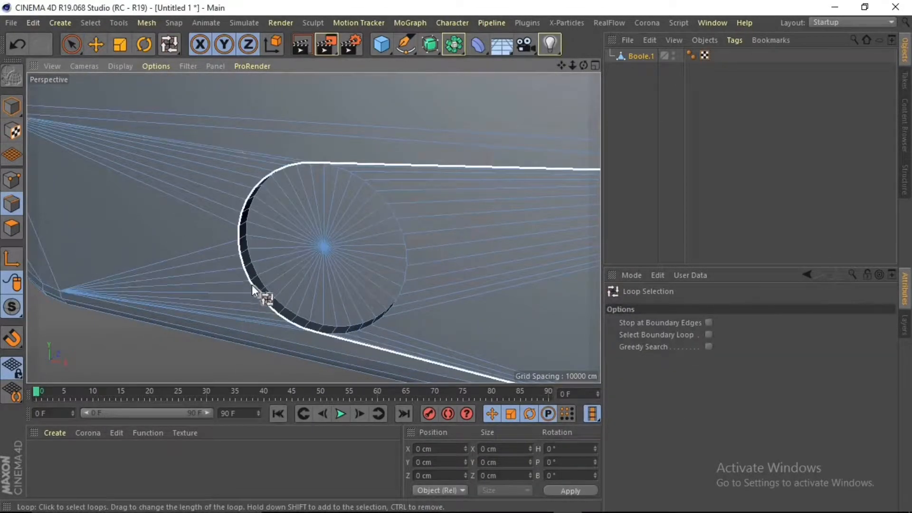
left_click(241, 250)
left_click_drag(585, 65, 561, 67)
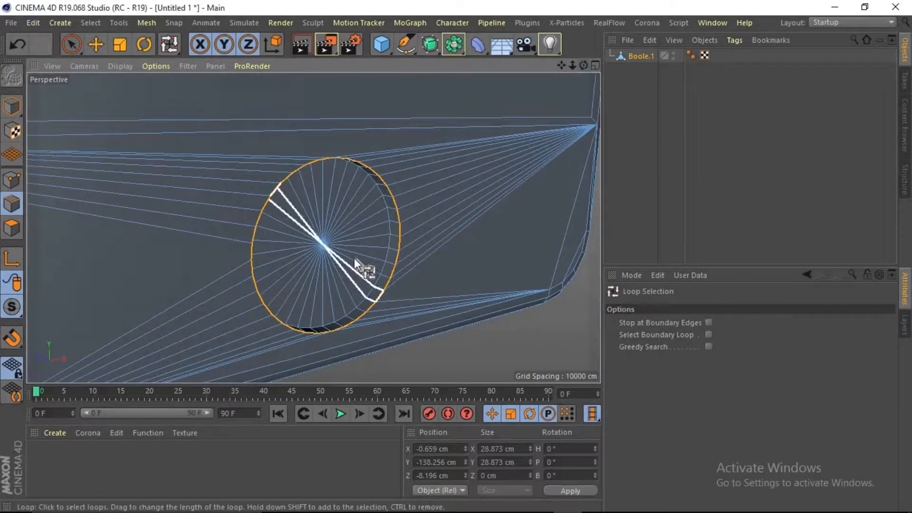
Try beveling the recess's rim with a 1.63 cm offset and 3 subdivisions, inspect it, and undo the bevel.
left_click_drag(354, 258, 391, 290, "alt")
key("m")
key("s")
left_click_drag(480, 274, 503, 265)
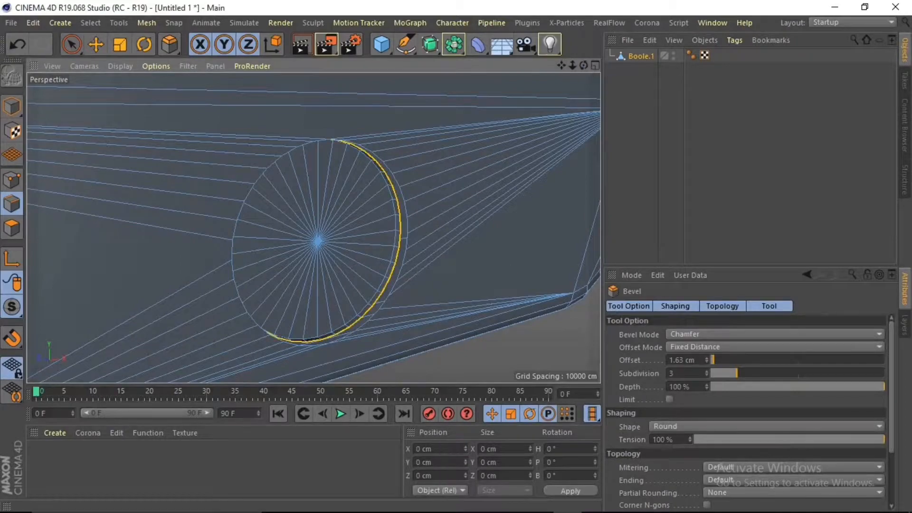
left_click_drag(583, 65, 563, 84)
left_click_drag(313, 228, 333, 286, "alt")
scroll(335, 286, "up", 3)
scroll(395, 306, "down", 1)
key("ctrl+z")
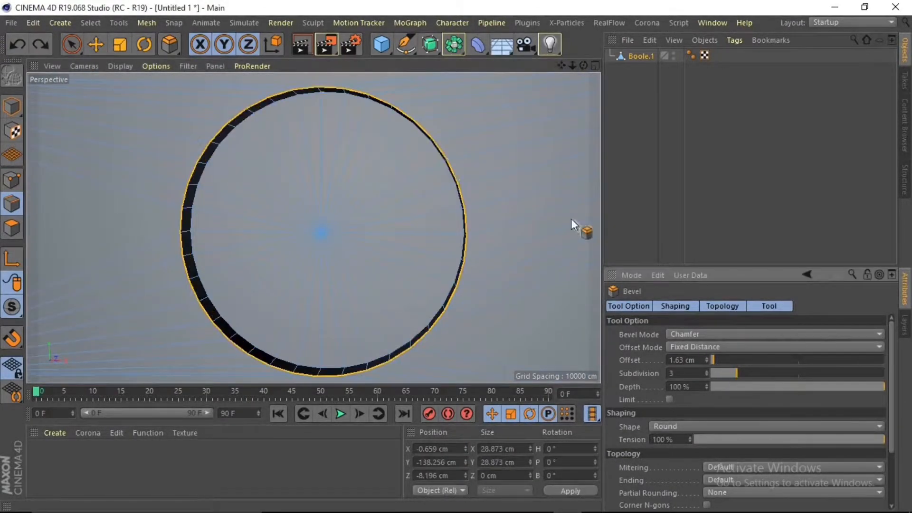
Try beveling the outer rim of the home button recess with a 1.77 cm offset and 3 subdivisions, and undo it.
left_click_drag(565, 220, 580, 219)
left_click_drag(584, 66, 563, 95)
mouse_move(584, 65)
left_mouse_down()
mouse_move(660, 66)
mouse_move(583, 62)
left_mouse_up()
key("ctrl+z")
Select all edges of the merged phone mesh and optimize it.
key("ctrl+a")
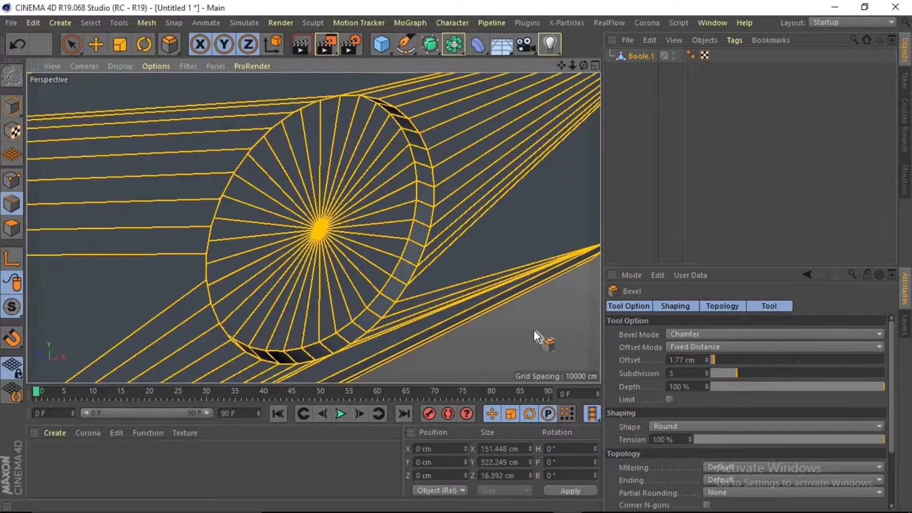
right_click(534, 331)
left_click(589, 446)
key("ctrl+z")
right_click(537, 337)
left_click(580, 446)
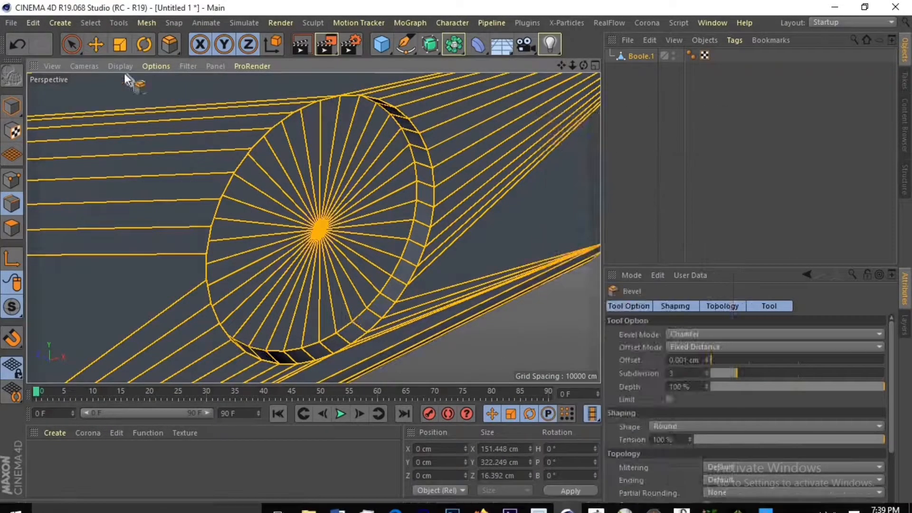
Clear the selection and loop-select the outer rim edge of the home button recess.
left_click(96, 45)
left_click(501, 343)
key("u")
key("l")
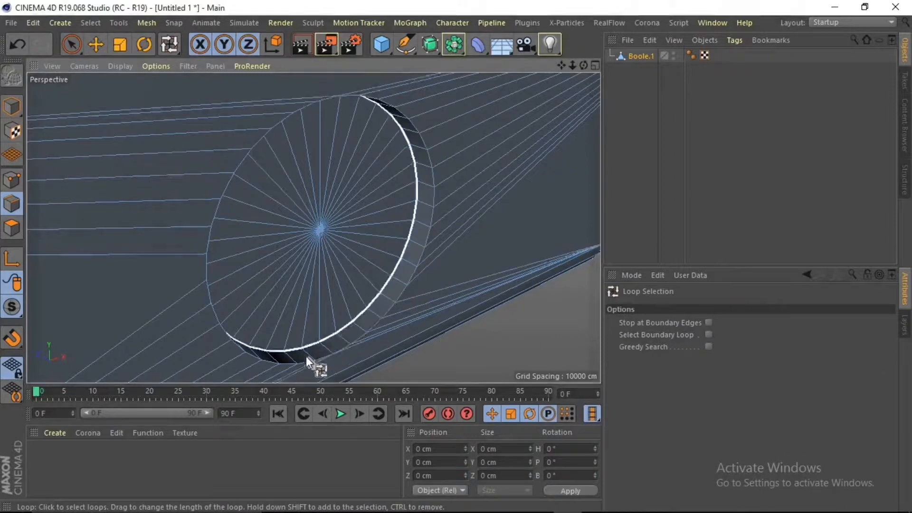
left_click(265, 363)
Bevel the recess's outer rim with an offset of about 0.61 cm and 3 subdivisions.
key("m")
key("s")
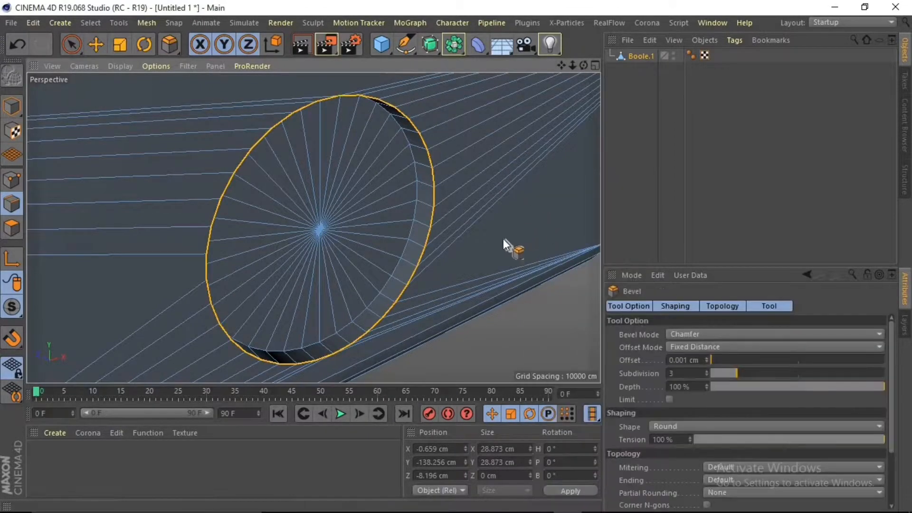
left_click_drag(504, 239, 498, 243)
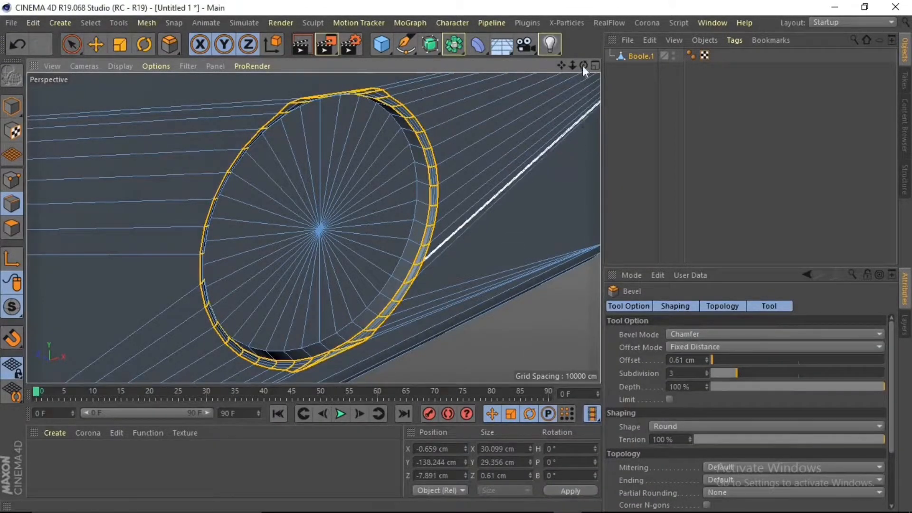
left_click_drag(584, 66, 518, 79)
mouse_move(313, 228)
left_mouse_down("alt")
mouse_move(294, 209)
mouse_move(313, 228)
left_mouse_up("alt")
scroll(520, 154, "up", 2)
left_click_drag(520, 154, 525, 158, "alt")
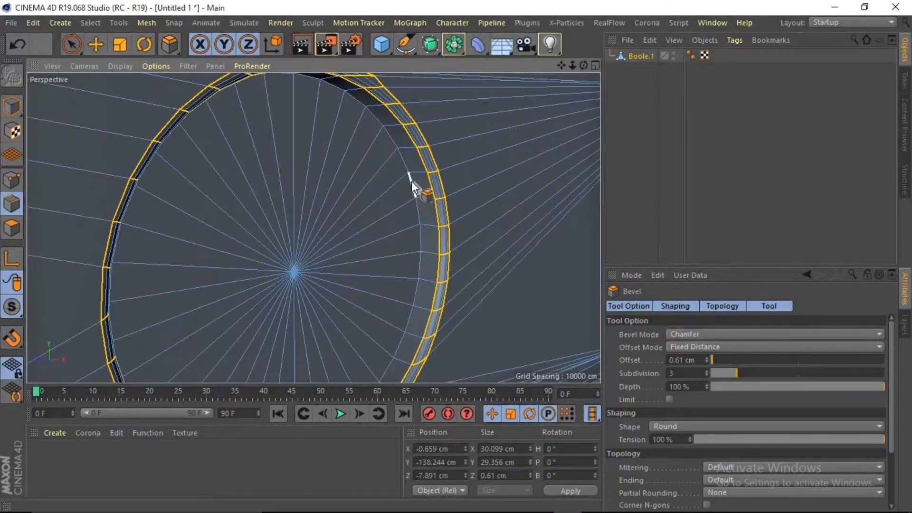
Loop-select the inner edge around the floor of the home button recess.
key("u")
key("l")
key("ctrl+z")
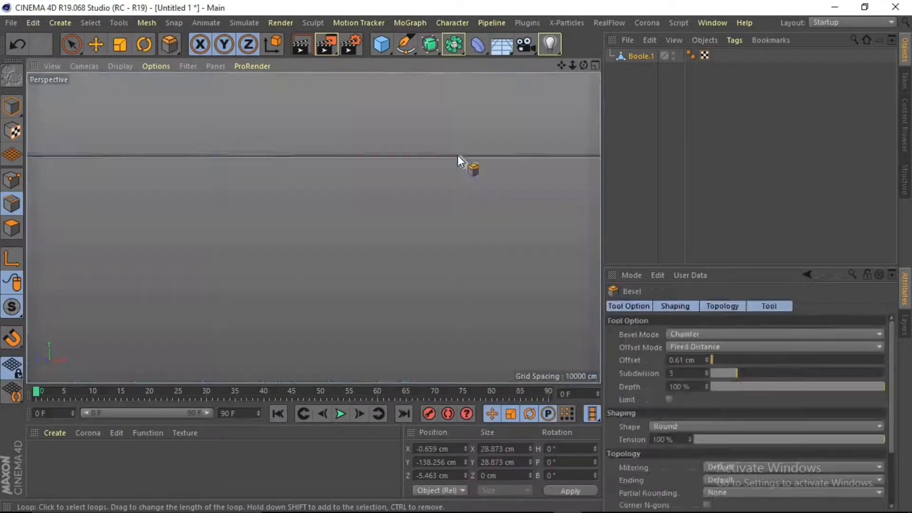
key("u")
key("l")
key("u")
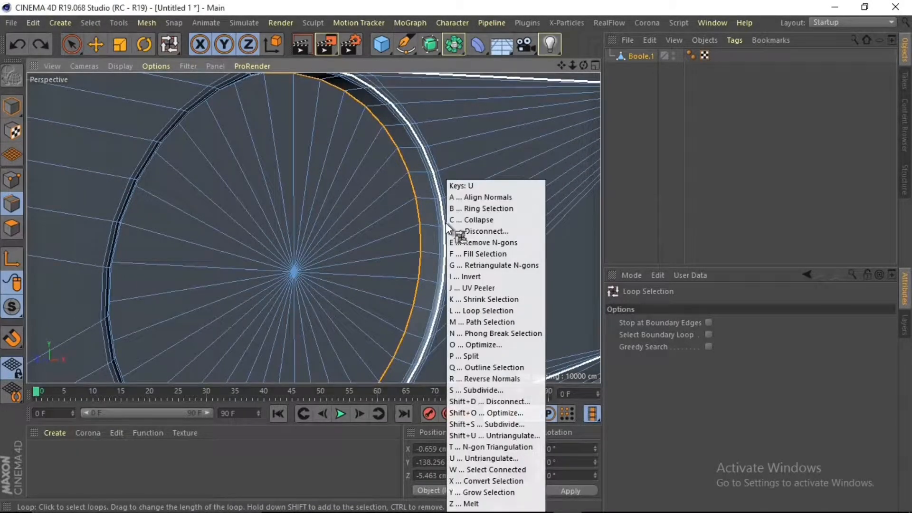
key("Escape")
Bevel the recess's inner floor edge with an offset of about 0.47 cm and 3 subdivisions.
key("m")
key("s")
left_click_drag(512, 261, 541, 262)
left_click_drag(584, 65, 520, 65)
scroll(175, 267, "up", 4)
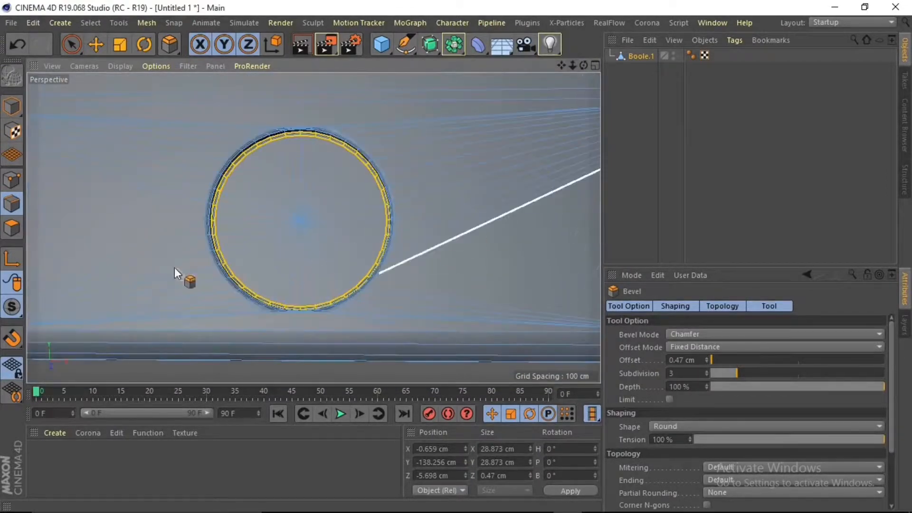
Select the polygons forming the round floor of the home button recess in polygon mode.
left_click(12, 107)
left_click(96, 44)
left_click_drag(529, 139, 509, 152, "alt")
left_click_drag(584, 65, 640, 61)
left_click(641, 56)
left_click(12, 228)
left_click(77, 50)
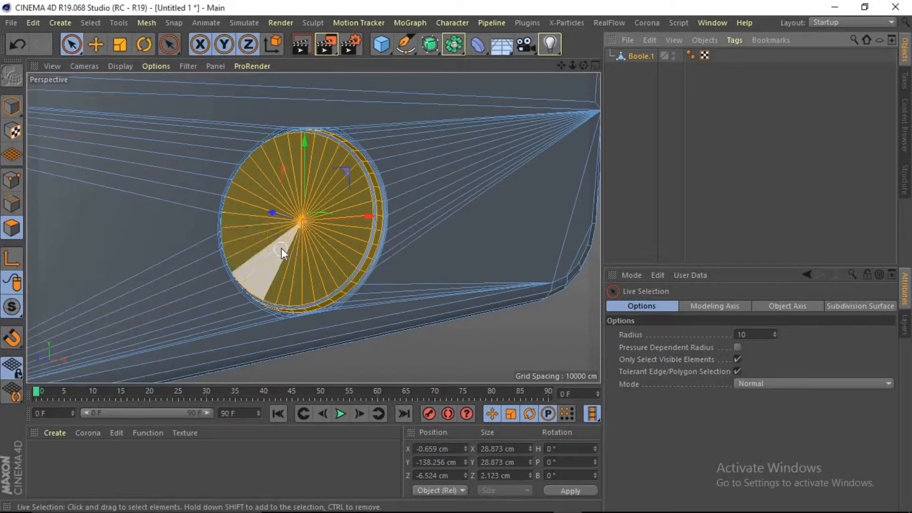
left_click(281, 248)
key("u")
key("l")
left_click(281, 249)
Scale the recess's floor polygons down to about 25.8 cm across and return to model mode.
left_click(119, 50)
left_click_drag(132, 243, 114, 259)
left_click_drag(584, 66, 268, 75)
left_click(12, 107)
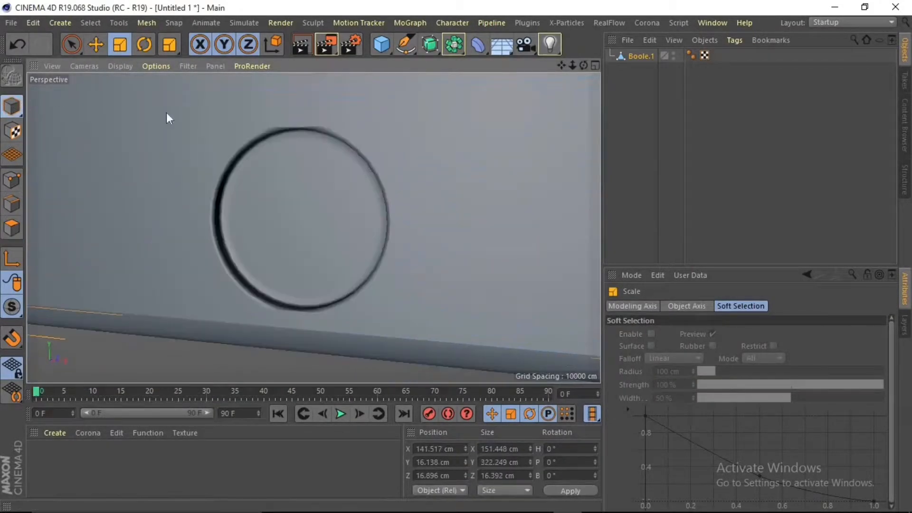
scroll(166, 112, "down", 3)
scroll(435, 147, "down", 3)
mouse_move(586, 67)
left_mouse_down()
mouse_move(557, 66)
mouse_move(577, 64)
mouse_move(588, 84)
mouse_move(576, 67)
left_mouse_up()
scroll(289, 119, "up", 2)
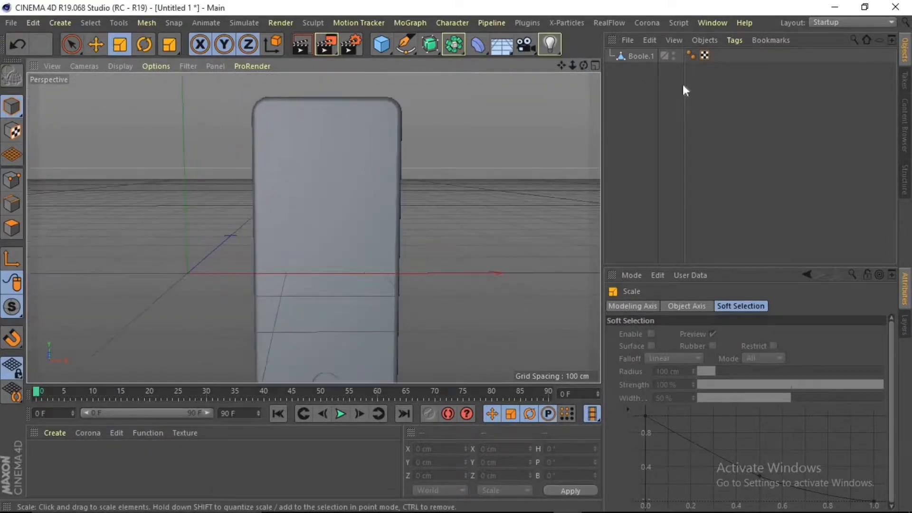
Put the phone body in polygon mode, create a new material and set its color value (V) to 5%.
scroll(244, 116, "up", 2)
left_click(337, 137)
left_click(12, 228)
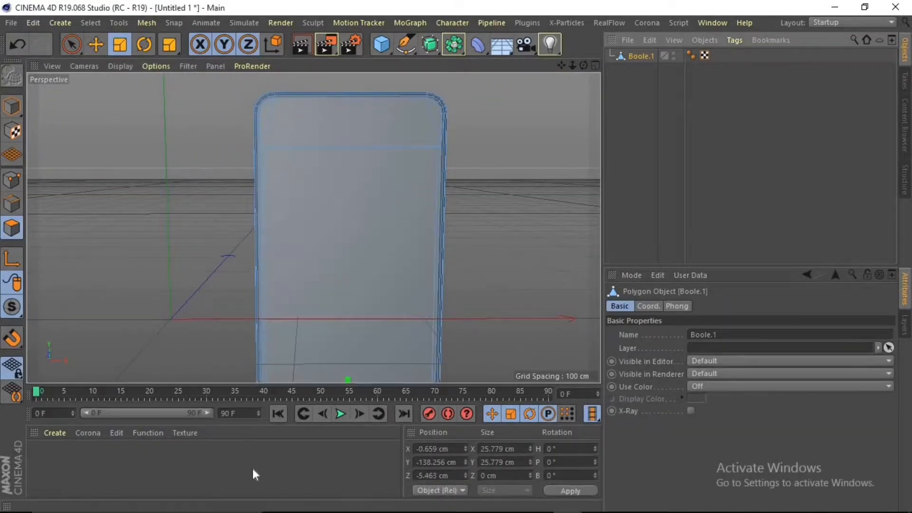
double_click(43, 464)
double_click(43, 451)
left_click(457, 148)
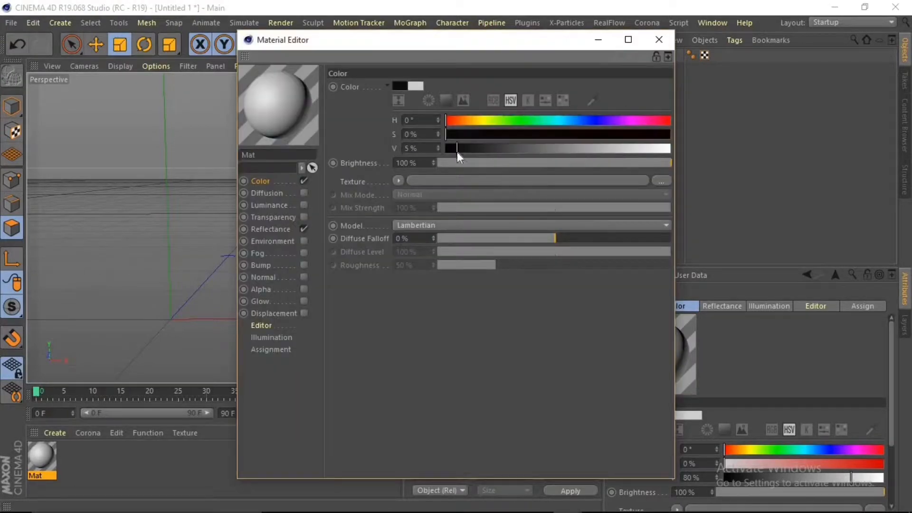
Add a Reflection (Legacy) layer to the material's reflectance and set its layer color brightness to 22%.
left_click(267, 240)
left_click(261, 278)
left_click(269, 229)
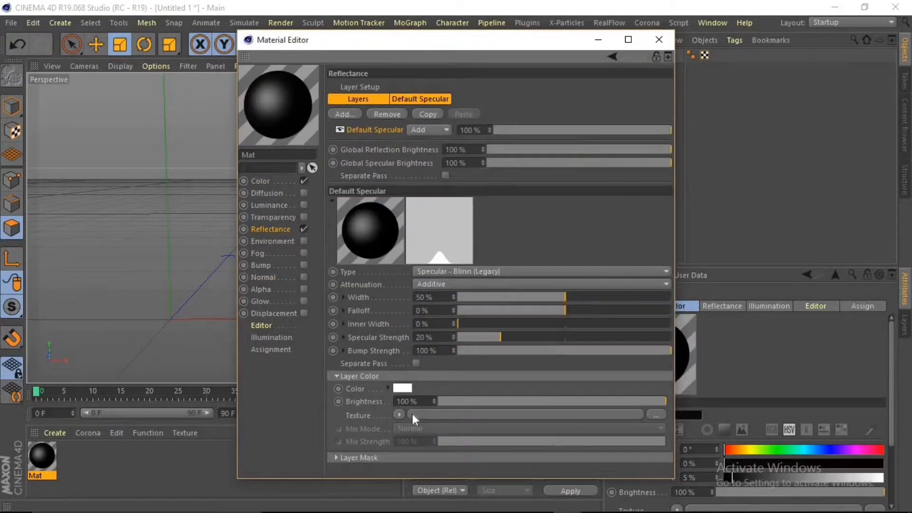
left_click(349, 114)
left_click(409, 240)
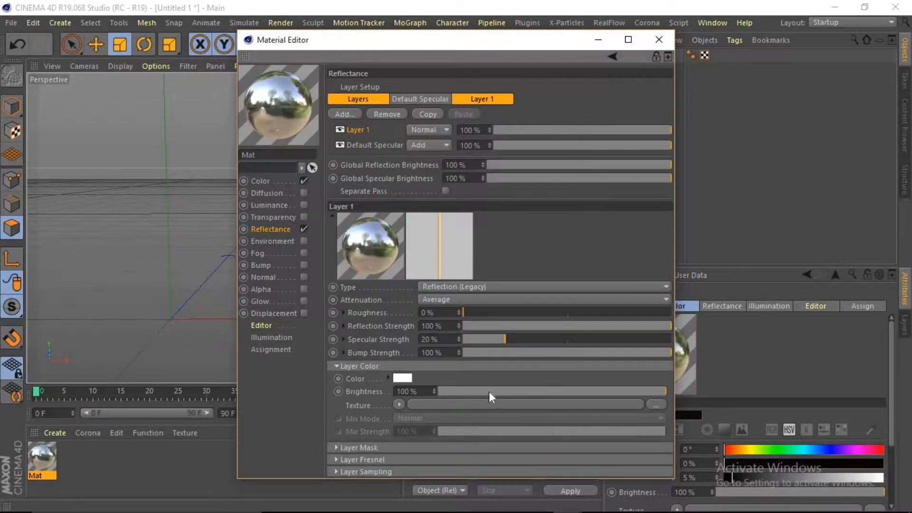
left_click(489, 391)
mouse_move(484, 387)
left_mouse_down()
mouse_move(458, 389)
mouse_move(498, 393)
left_mouse_up()
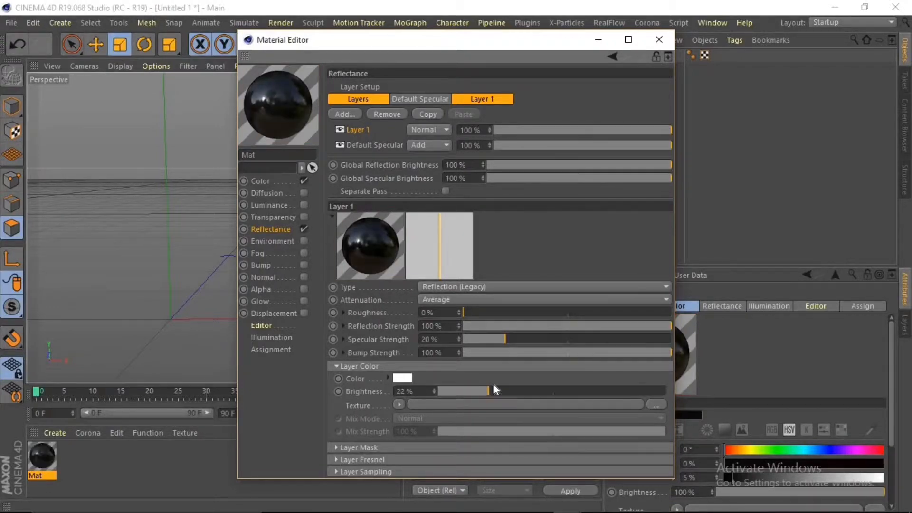
Apply the black glossy material to the phone's screen polygon only.
left_click(659, 39)
left_click_drag(54, 460, 398, 252)
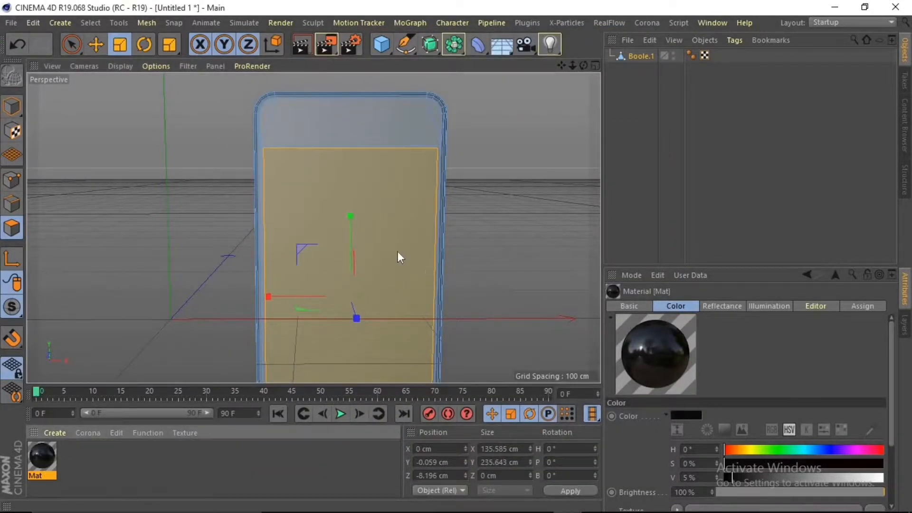
left_click(11, 107)
left_click(95, 44)
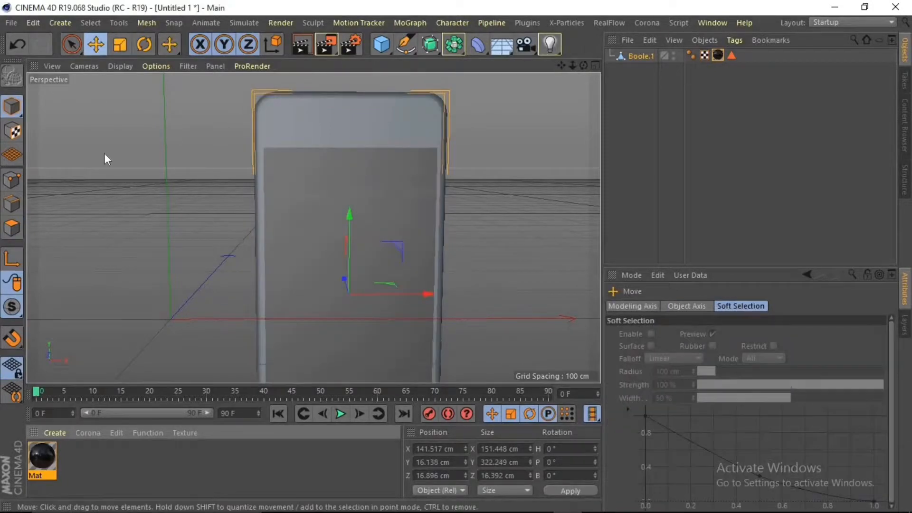
left_click(106, 152)
scroll(130, 144, "down", 3)
left_click_drag(584, 66, 439, 119)
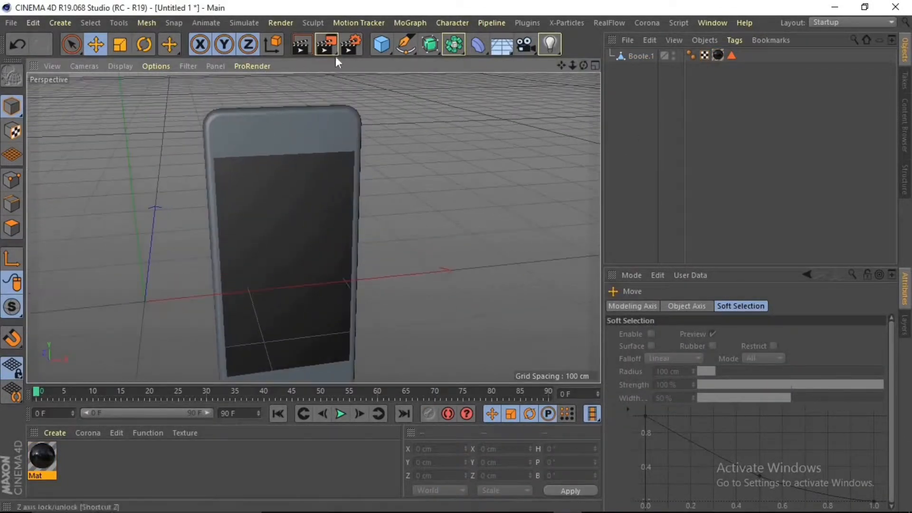
Add a capsule with +X orientation and reduce its radius to about 10.5 cm.
left_click(382, 50)
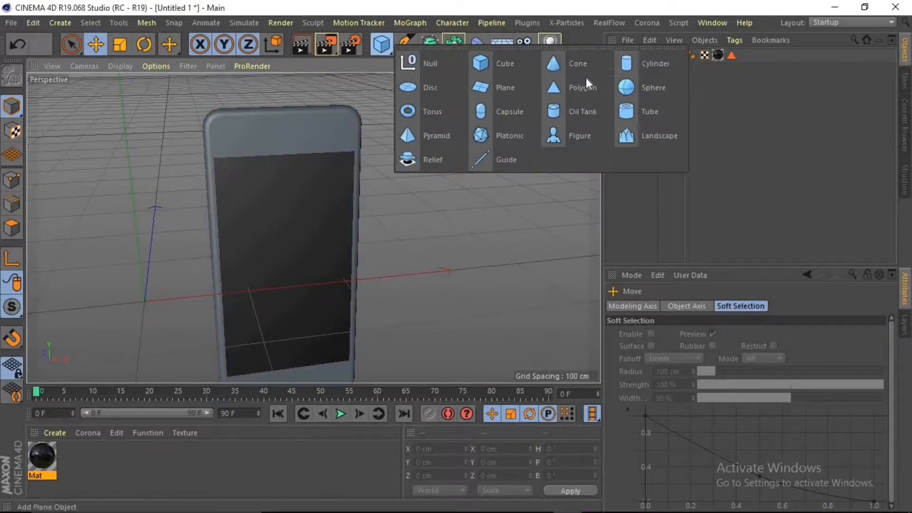
left_click(507, 112)
left_click(718, 401)
left_click(715, 415)
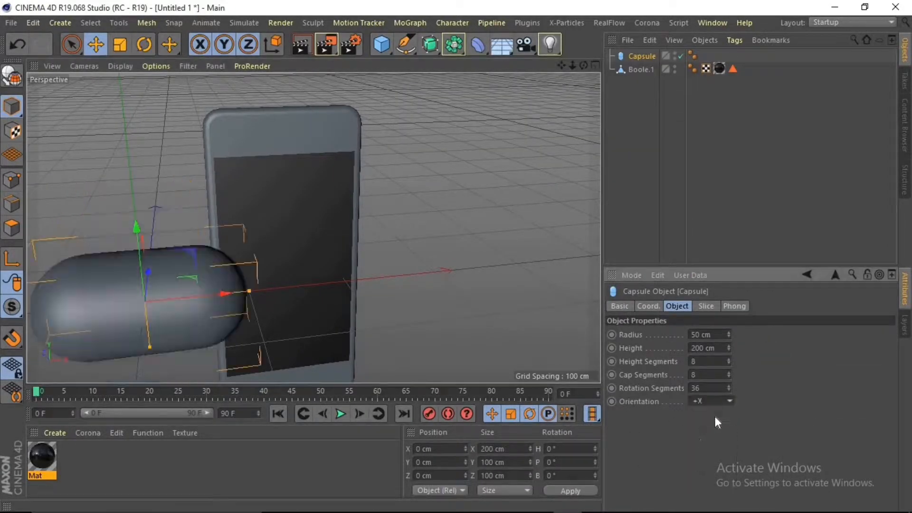
left_click_drag(151, 346, 148, 312)
Shorten the capsule's height to about 66.4 cm in the front view.
left_click(595, 65)
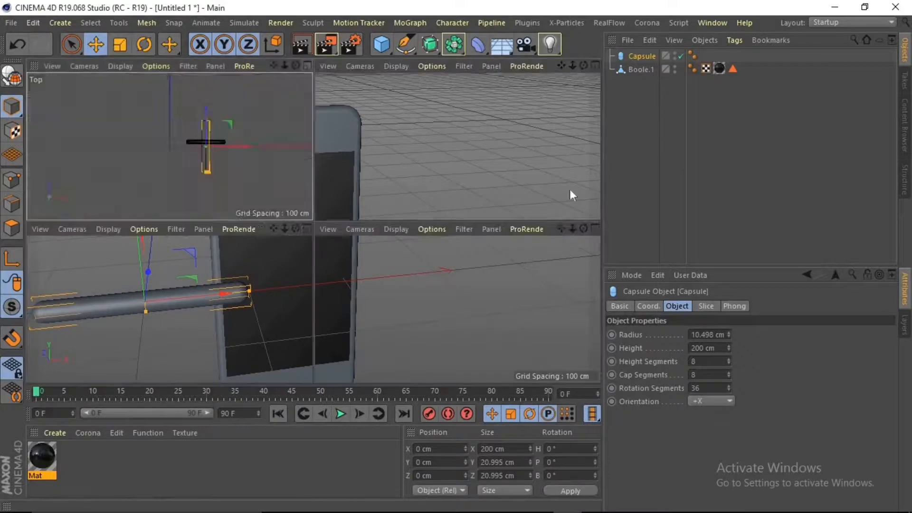
left_click(595, 229)
left_click_drag(573, 65, 475, 76)
scroll(314, 228, "up", 6)
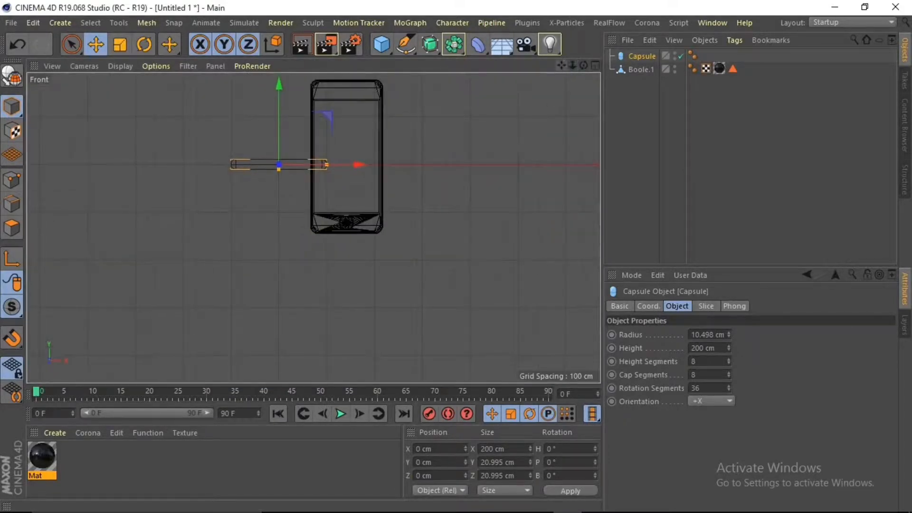
scroll(239, 224, "up", 2)
left_click_drag(304, 247, 218, 247)
Move the capsule onto the phone's forehead above the screen, to about 160 cm in Y.
left_click_drag(175, 202, 176, 31)
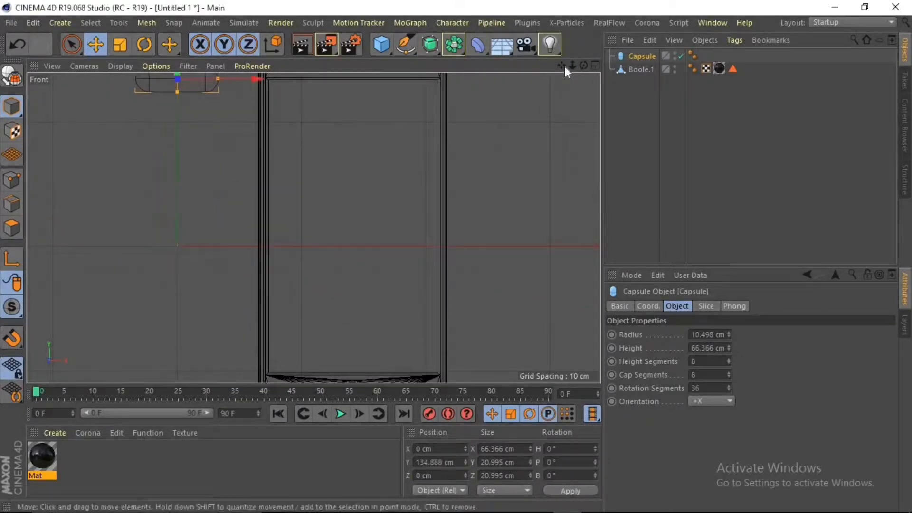
left_click_drag(563, 66, 523, 235)
left_click_drag(209, 244, 402, 217)
scroll(403, 223, "up", 4)
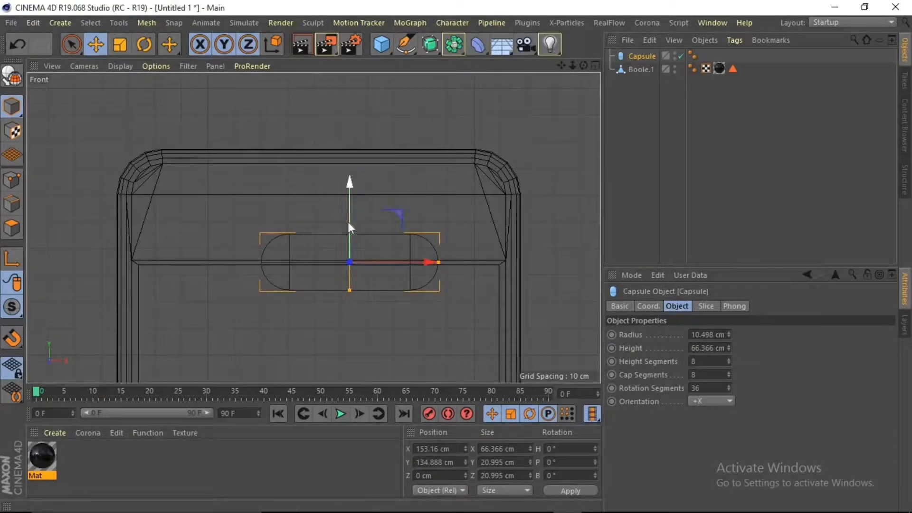
left_click_drag(348, 222, 349, 155)
Shrink the capsule to about 1.76 cm radius and 31.2 cm height, and center it horizontally at about X 140.8 cm.
left_click_drag(406, 195, 372, 195)
left_click_drag(316, 212, 316, 202)
scroll(322, 198, "up", 4)
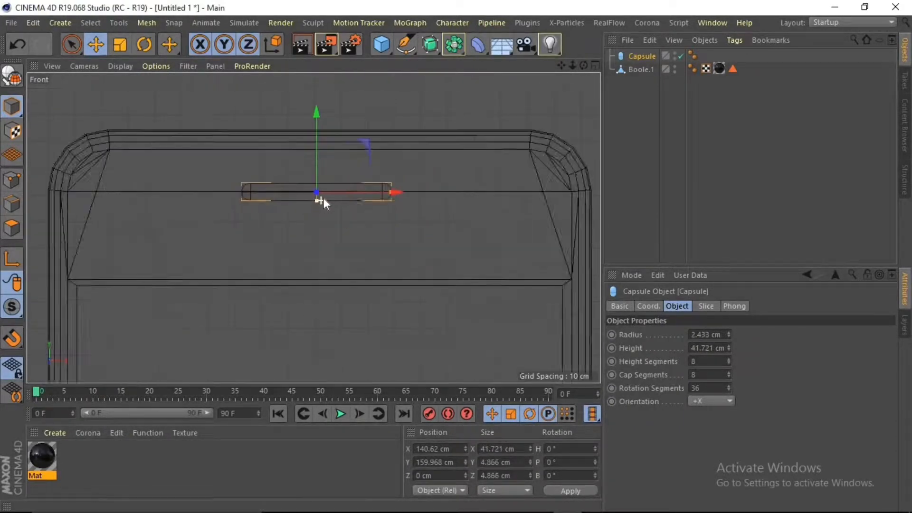
scroll(385, 182, "down", 3)
mouse_move(413, 184)
left_mouse_down()
mouse_move(427, 184)
mouse_move(400, 189)
mouse_move(423, 189)
mouse_move(412, 190)
left_mouse_up()
scroll(346, 177, "up", 4)
left_click_drag(327, 208, 332, 198)
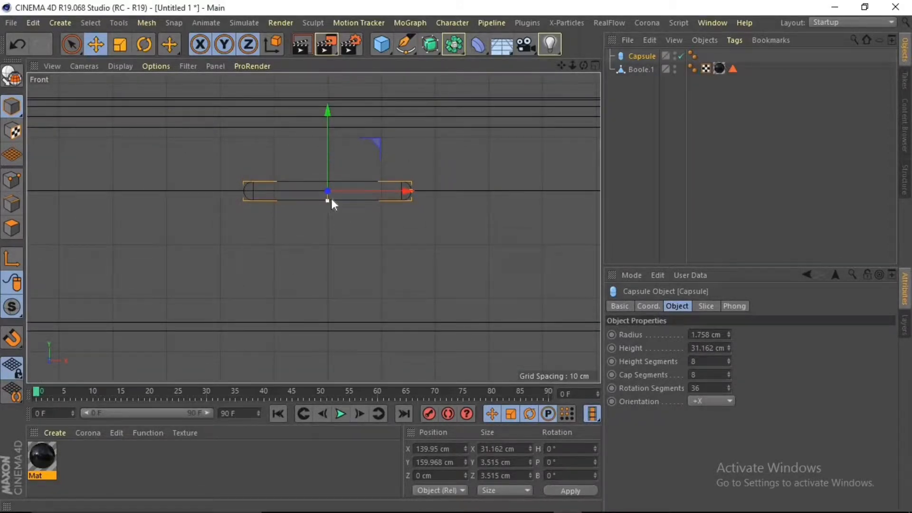
scroll(332, 199, "down", 3)
left_click_drag(407, 196, 410, 196)
Add a Boole object and nest the phone body and the capsule in it, with the capsule as the subtracted object.
left_click(595, 66)
left_click(307, 66)
left_click_drag(304, 226, 381, 242, "alt")
scroll(295, 156, "up", 4)
left_click_drag(458, 52, 693, 58)
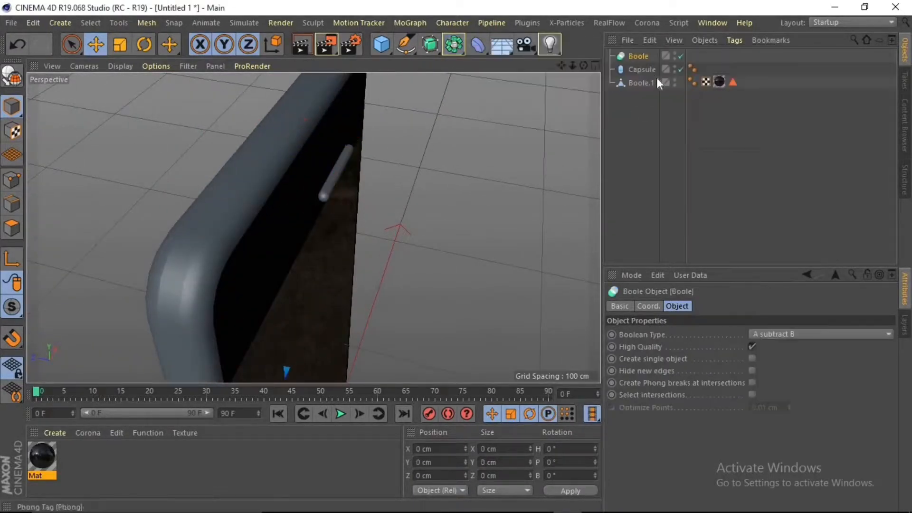
left_click(642, 71)
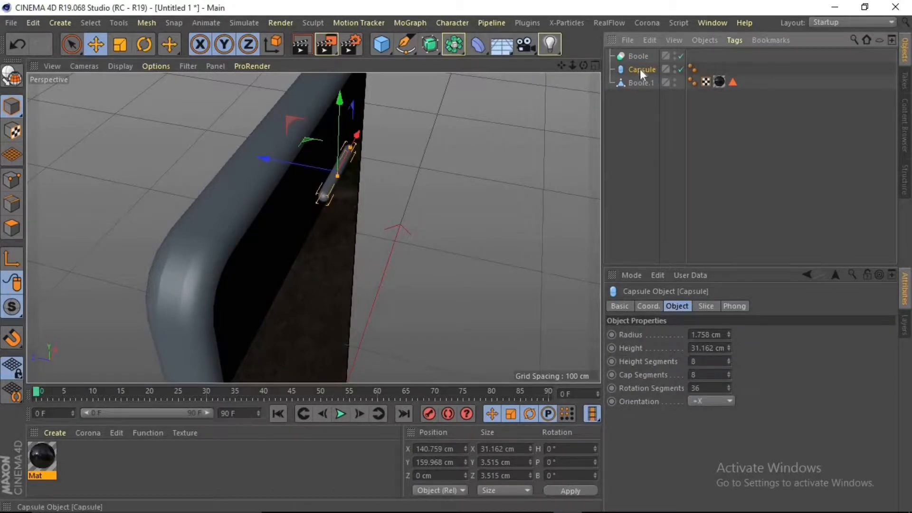
left_click_drag(641, 69, 640, 57)
left_click_drag(642, 83, 642, 57)
Move the subtracting capsule along Z to about 8.39 cm so it cuts the earpiece slot into the front face.
left_click_drag(584, 65, 642, 74)
left_click(647, 84)
left_click_drag(282, 188, 252, 180)
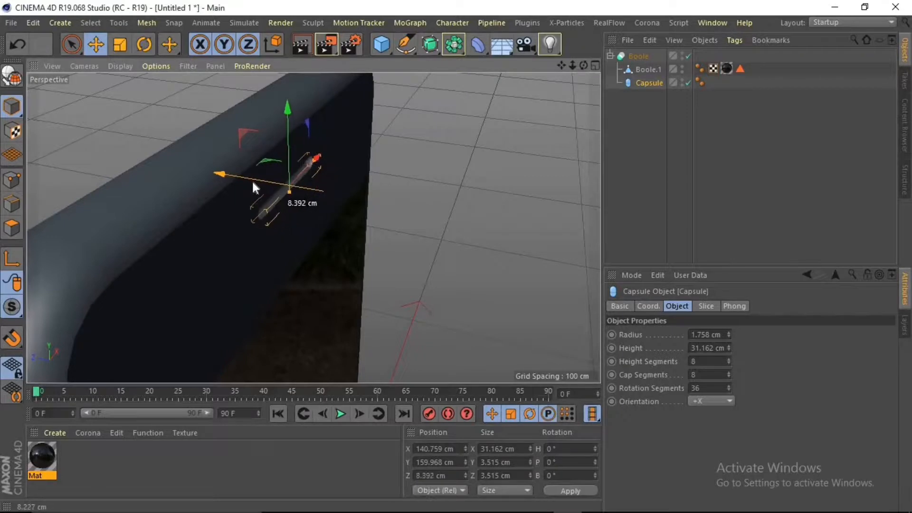
left_click_drag(584, 65, 544, 82)
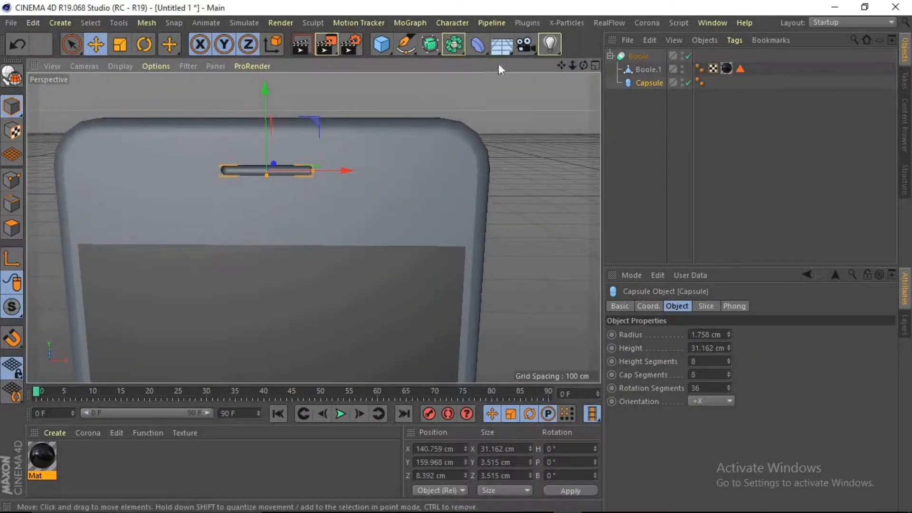
left_click(648, 69)
left_click(12, 228)
scroll(201, 163, "up", 2)
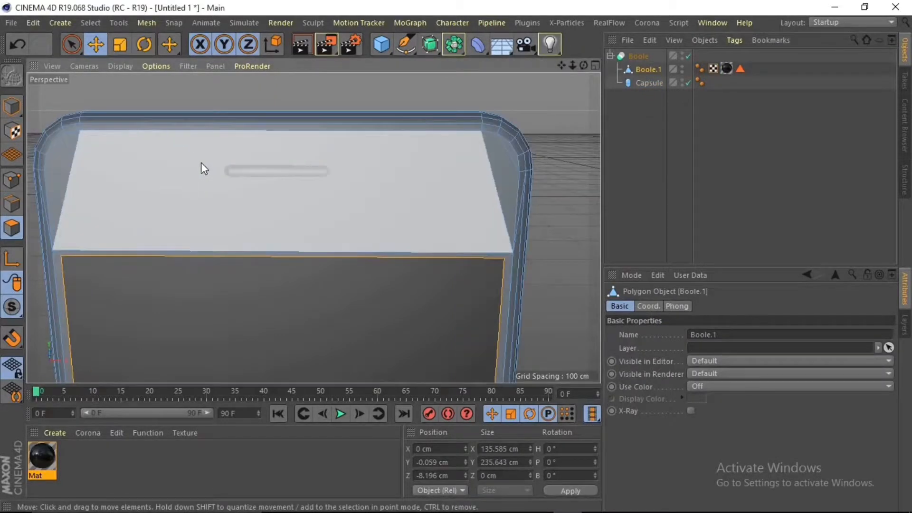
left_click_drag(584, 65, 623, 94)
Add a cylinder and set its orientation to -Z.
left_click(389, 51)
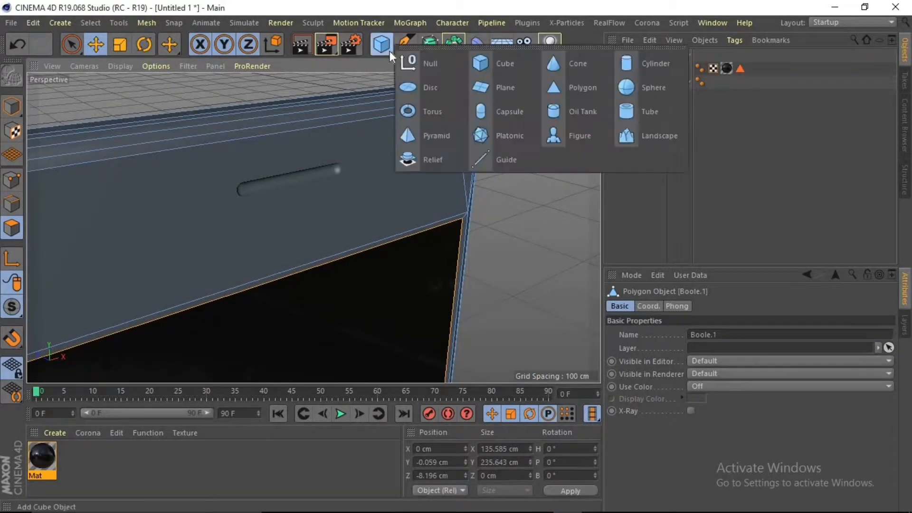
left_click(643, 65)
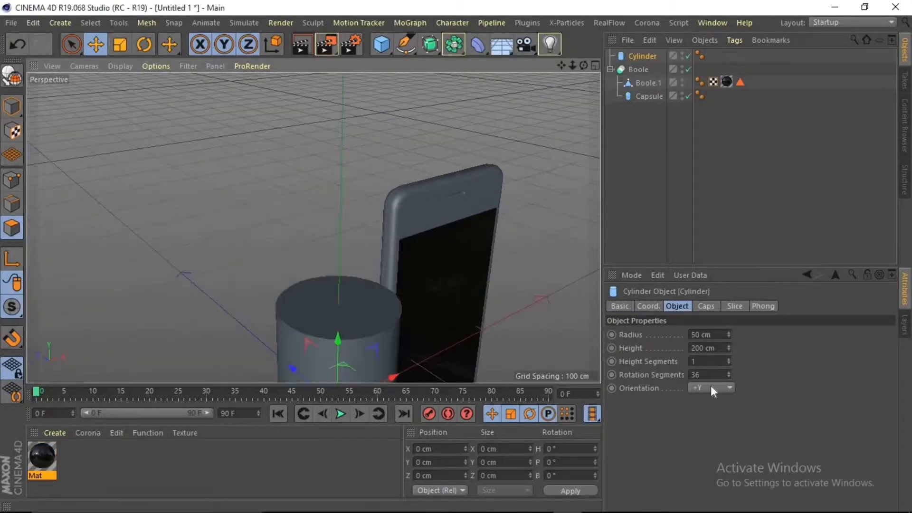
left_click(711, 388)
left_click(711, 415)
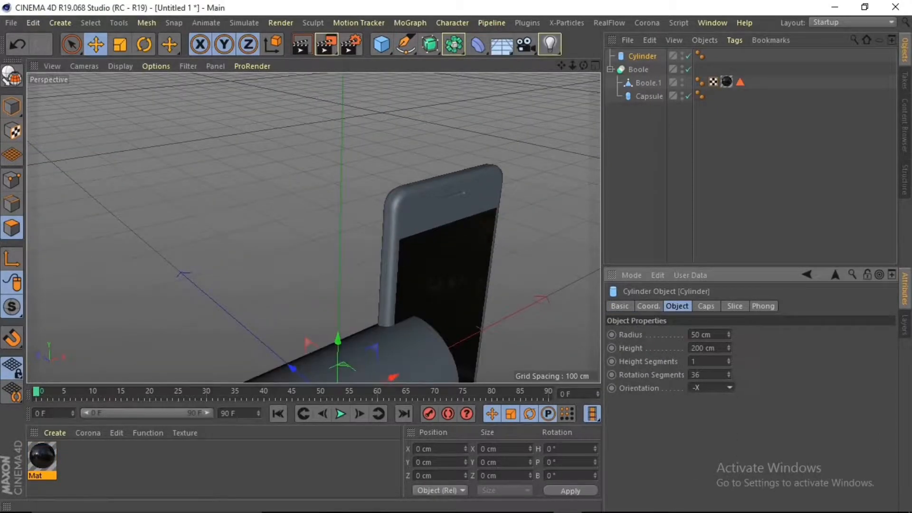
left_click(714, 387)
left_click(704, 464)
Move the cylinder beside the earpiece slot, to about X 115.7 and Y 161.1 cm, and reduce its radius to about 6.77 cm.
left_click_drag(337, 351, 429, 207)
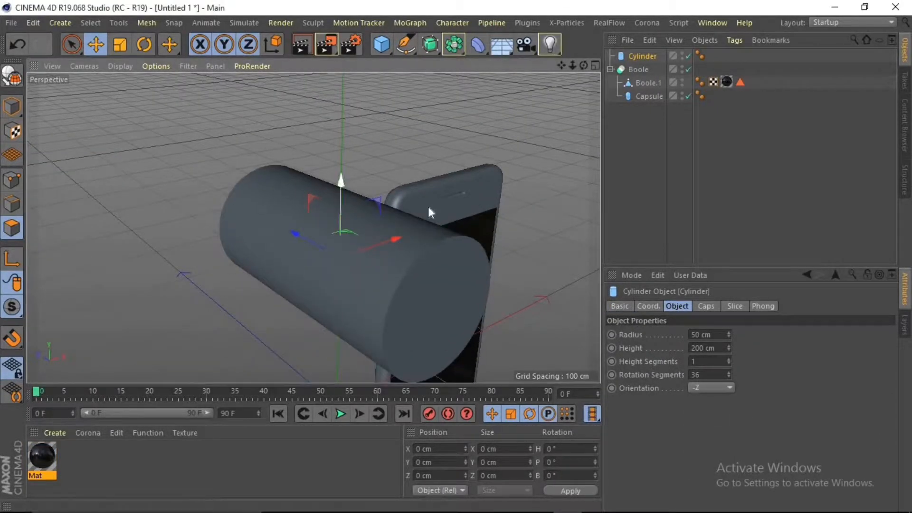
left_click(595, 65)
left_click(595, 227)
scroll(304, 151, "down", 8)
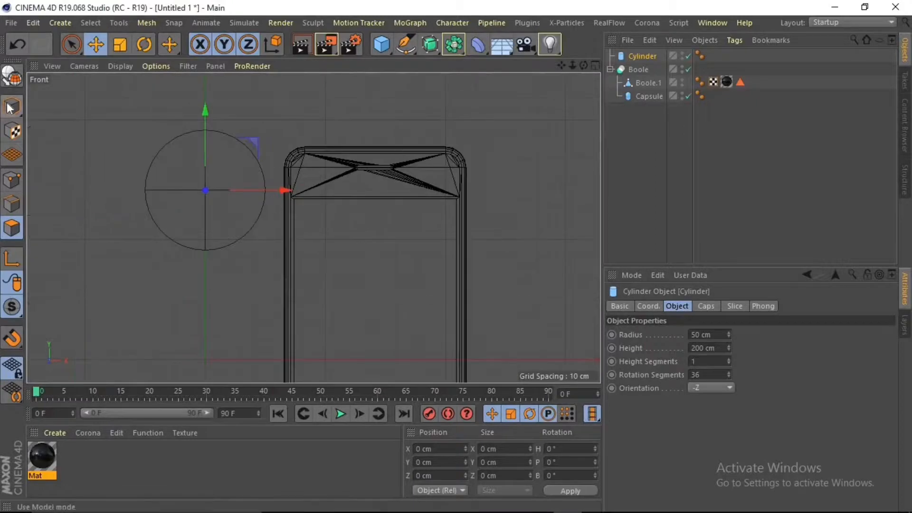
scroll(253, 183, "up", 3)
left_click_drag(241, 193, 496, 184)
scroll(443, 176, "up", 4)
left_click_drag(563, 66, 426, 91)
left_click_drag(438, 231, 288, 131)
scroll(306, 125, "up", 3)
scroll(223, 116, "up", 5)
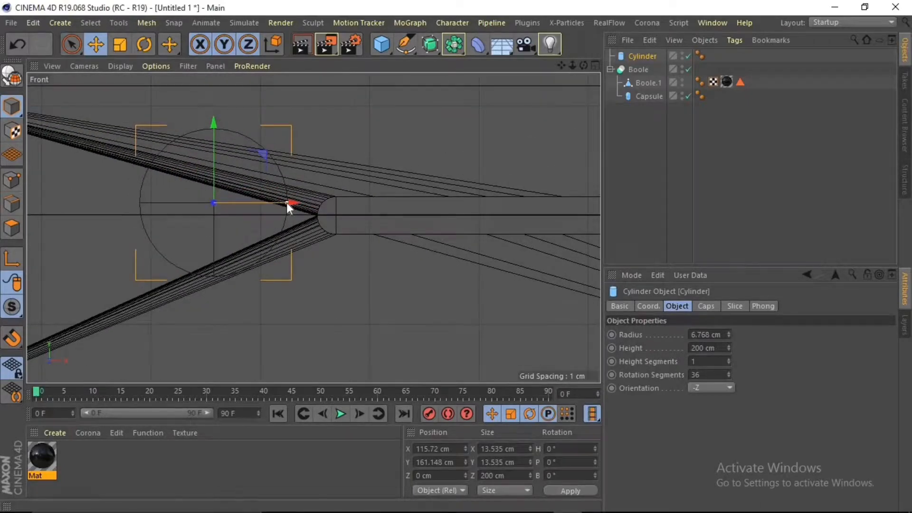
Shrink the cylinder to about 2.26 cm radius and lower it to sit beside the end of the earpiece slot.
left_click_drag(294, 203, 234, 192)
left_click_drag(210, 143, 207, 173)
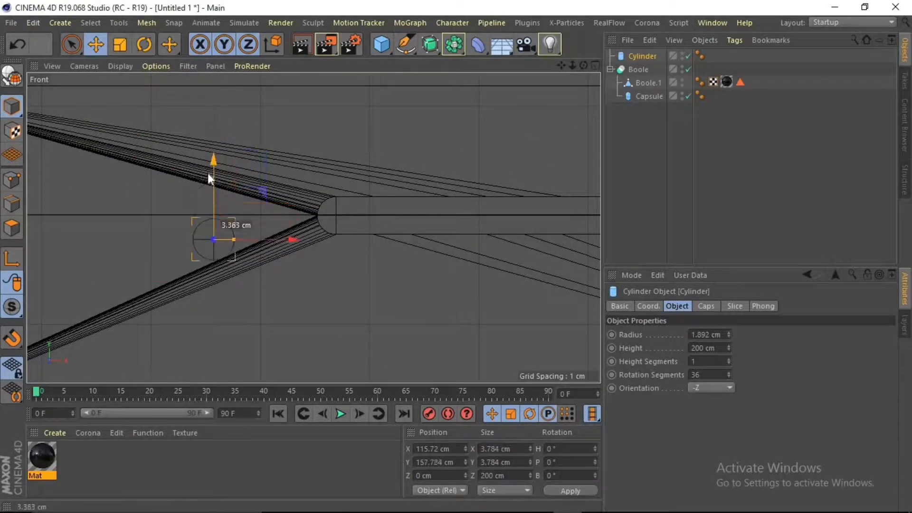
left_click_drag(280, 228, 309, 232)
Copy the cylinder above the slot to about X 143, Y 166.3 cm, and add a 1.34 cm radius copy at about X 136.1 cm.
left_click_drag(304, 181, 434, 95, "ctrl")
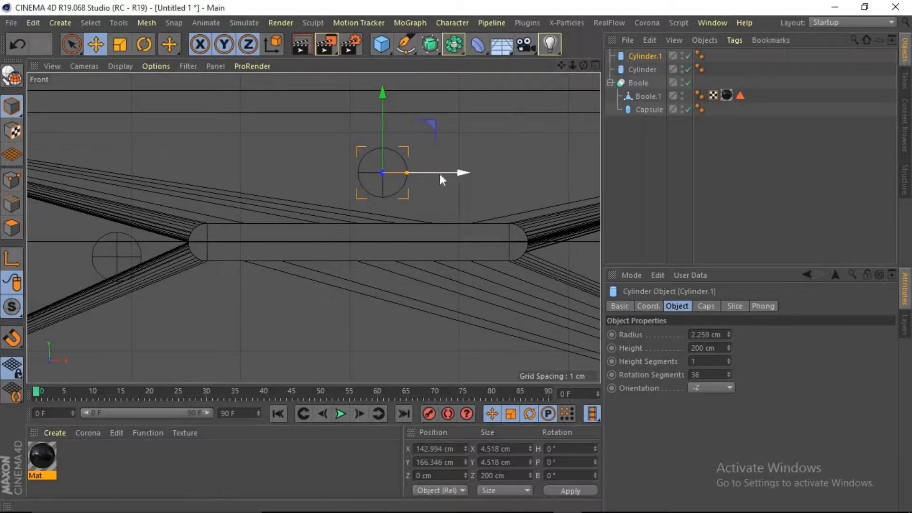
left_click_drag(408, 178, 322, 172)
Convert all three cylinders to editable polygon objects.
left_click(595, 67)
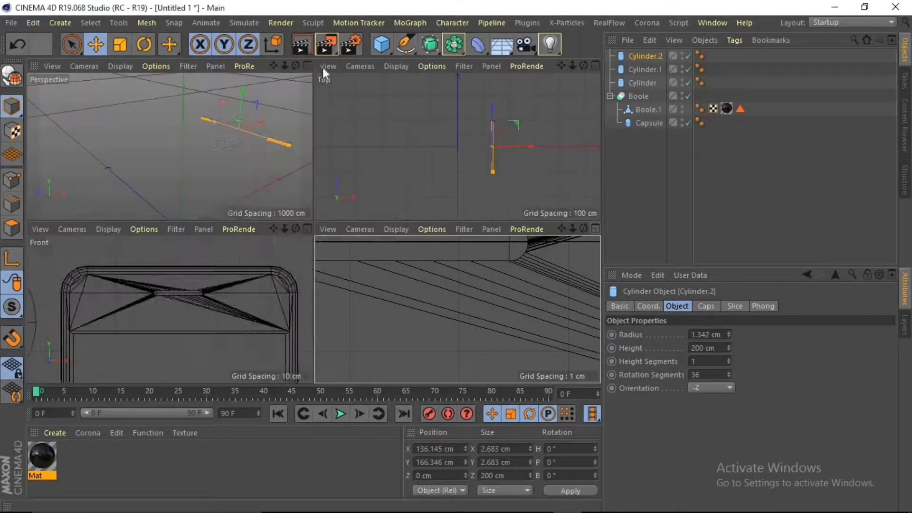
left_click(308, 66)
scroll(544, 201, "up", 5)
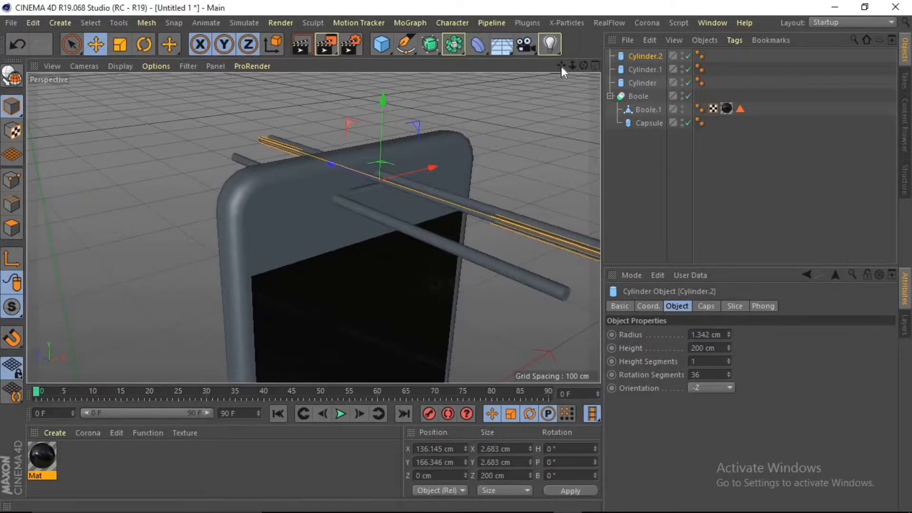
left_click_drag(561, 67, 365, 48)
left_click_drag(584, 66, 661, 93)
scroll(512, 304, "up", 5)
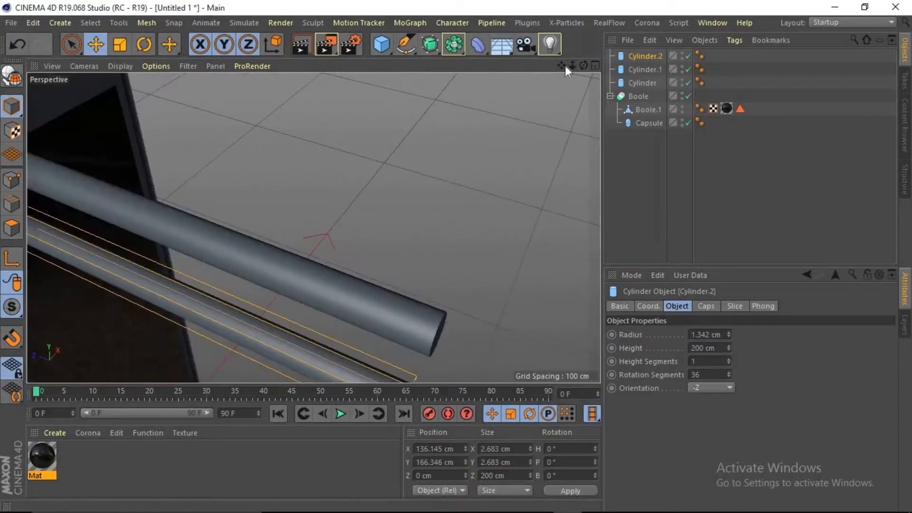
left_click_drag(561, 66, 522, 5)
left_click(639, 82, "shift")
left_click(643, 56, "shift")
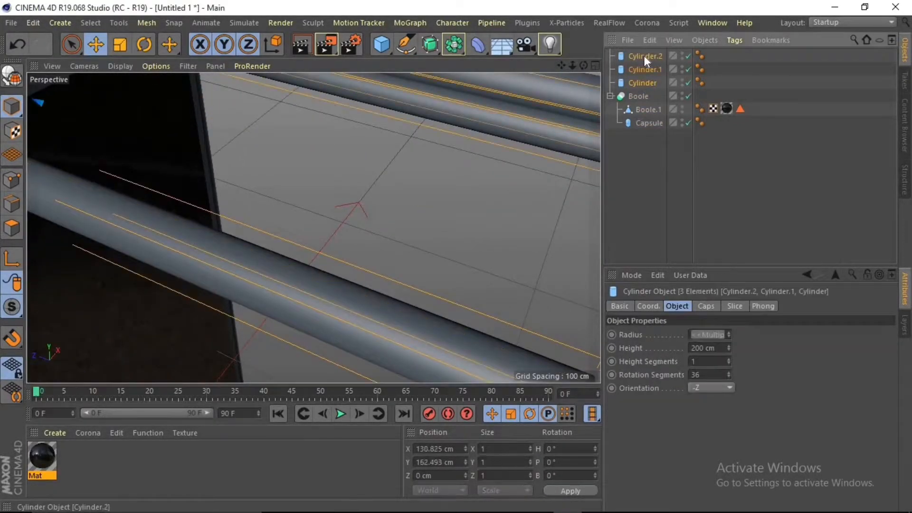
key("c")
Scale the three cylinders down along Z into short pegs crossing the phone's front face.
scroll(545, 117, "down", 3)
scroll(347, 173, "down", 8)
key("t")
left_click_drag(243, 93, 299, 110)
scroll(300, 110, "up", 6)
left_click_drag(560, 65, 648, 115)
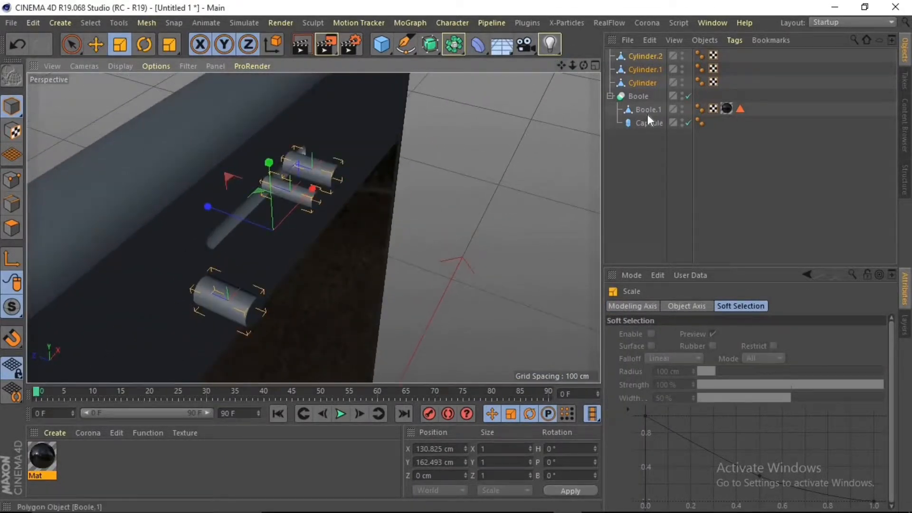
Group the earpiece capsule under a null inside the Boole, and group the three cylinders under another null.
left_click(649, 109)
left_click(647, 122)
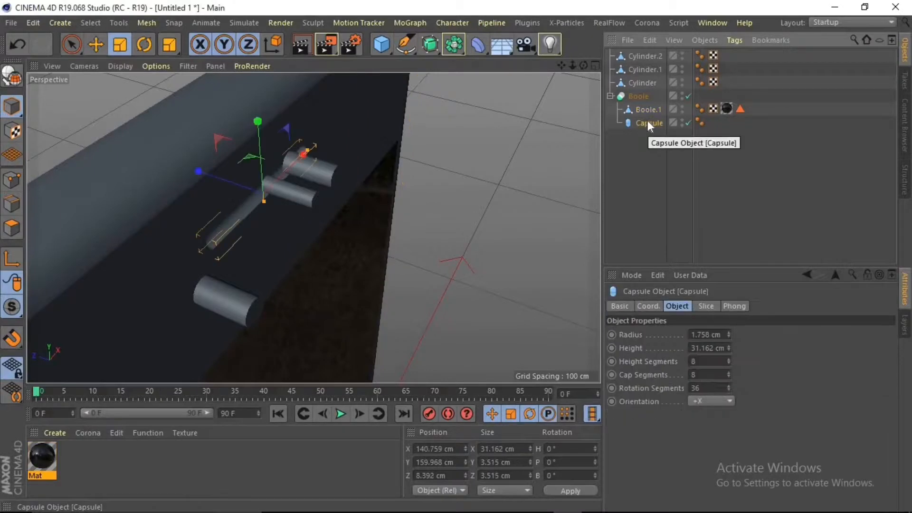
key("alt+g")
left_click(642, 82)
left_click(644, 55, "shift")
key("alt+g")
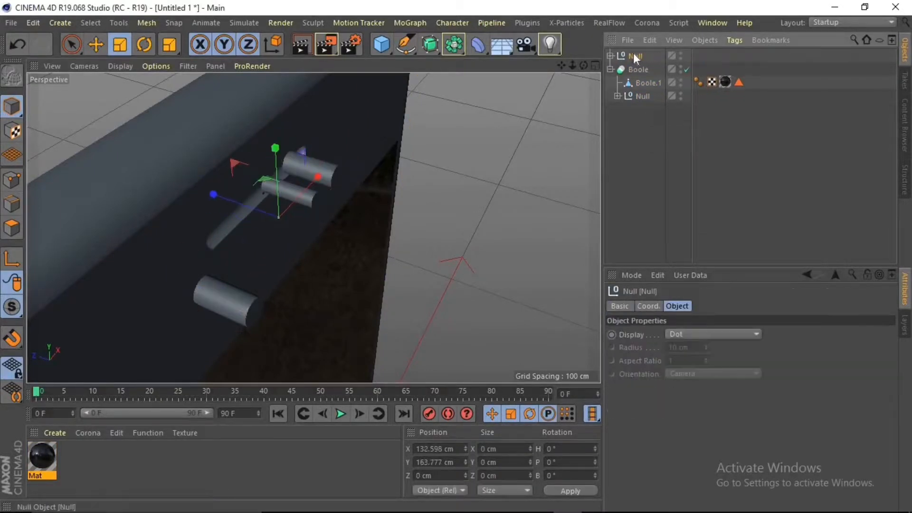
Nest the cylinders' null in the capsule's null inside the Boole, and move it along Z to about -3.83 cm.
left_click_drag(643, 56, 643, 94)
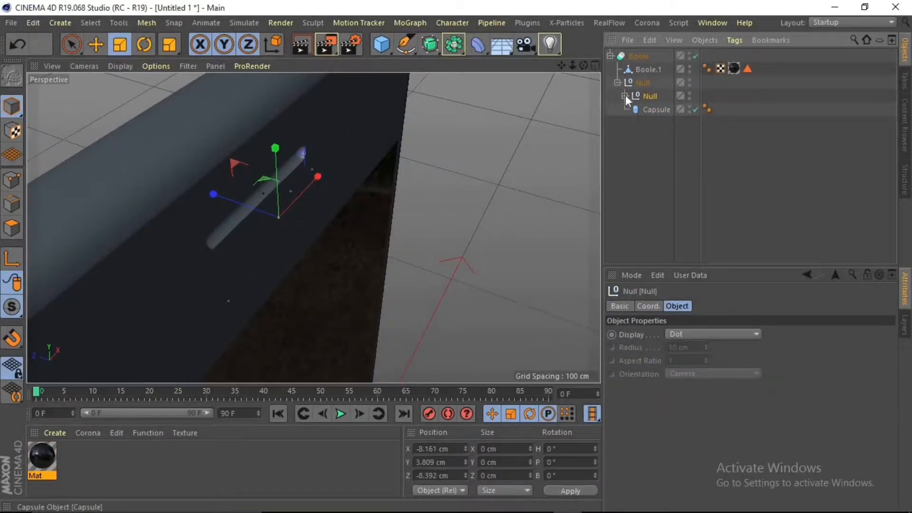
left_click(626, 96)
left_click(626, 96)
key("e")
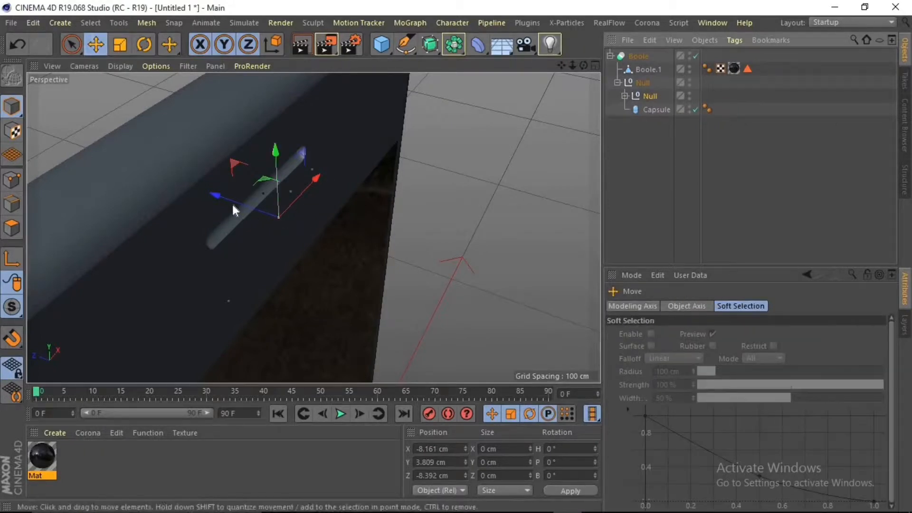
left_click_drag(232, 204, 208, 196)
left_click_drag(585, 66, 546, 2)
scroll(380, 153, "down", 5)
Hide the background reference picture in the Right view.
left_click(596, 65)
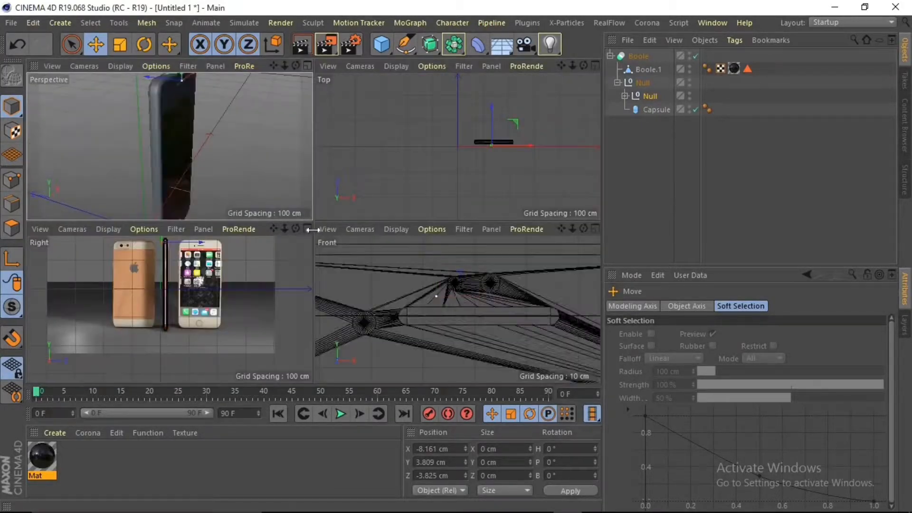
left_click(309, 229)
left_click(156, 66)
left_click(196, 384)
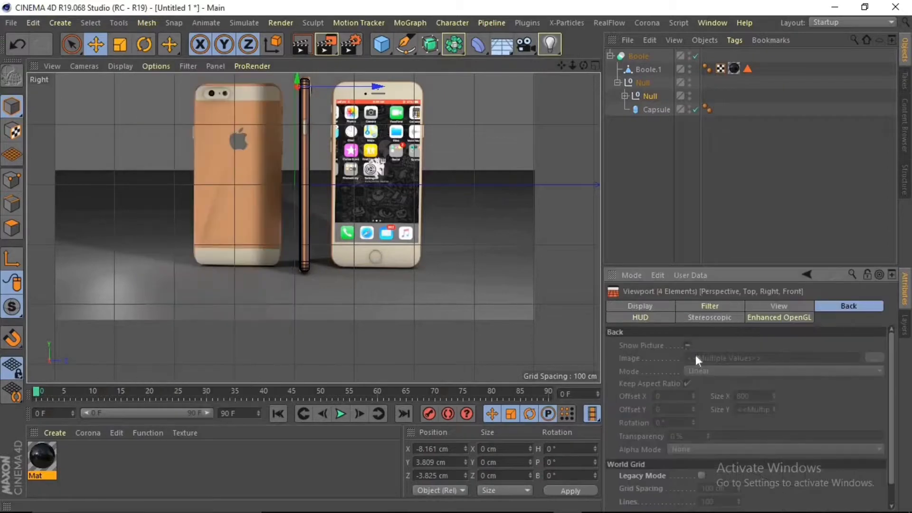
left_click(688, 347)
scroll(321, 94, "up", 4)
left_click_drag(561, 65, 563, 182)
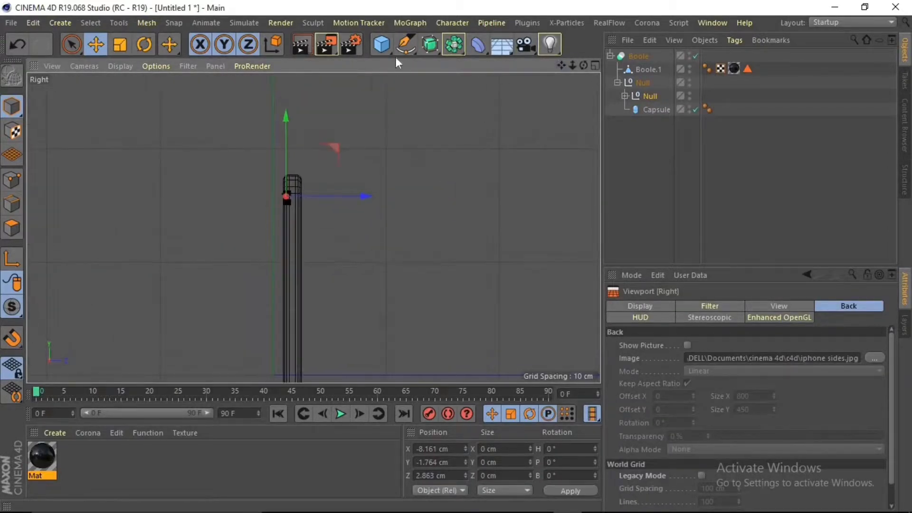
Add a new capsule, raise it to about Y 109.9 cm and reduce its height to about 117.3 cm.
left_click(388, 48)
left_click(483, 105)
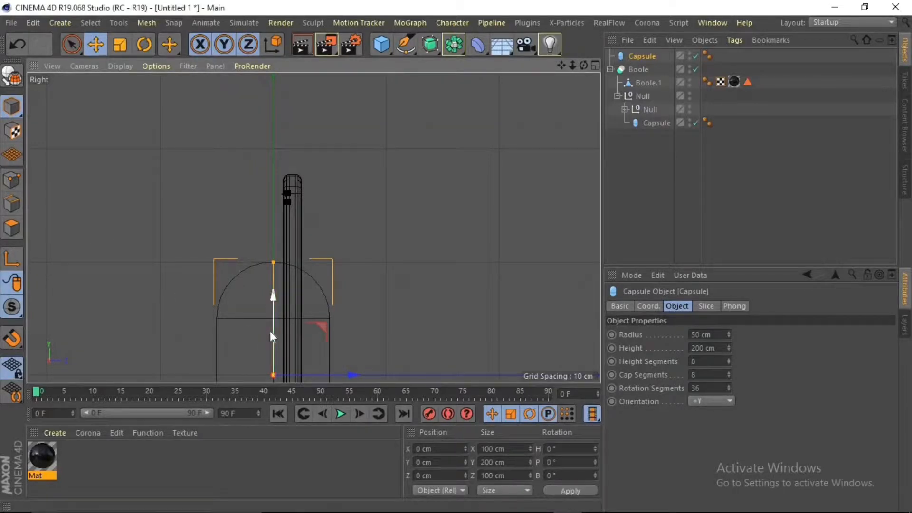
left_click_drag(272, 333, 274, 209)
left_click_drag(273, 138, 273, 184)
Align the new capsule with the phone's thickness at about Z 16.9 cm and shrink its radius to about 1.9 cm.
scroll(292, 265, "up", 4)
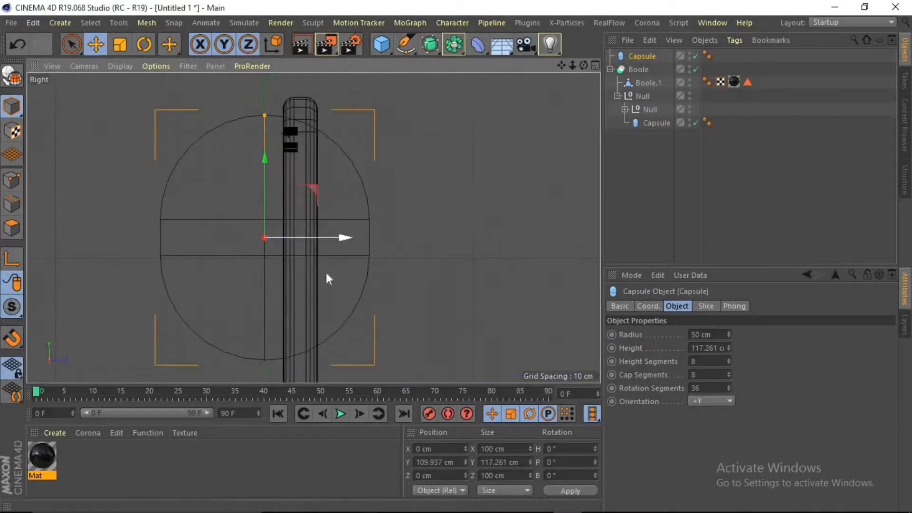
scroll(326, 271, "down", 3)
left_click_drag(315, 249, 359, 249)
scroll(344, 256, "down", 2)
left_click(665, 156)
left_click(631, 56)
middle_click(491, 80)
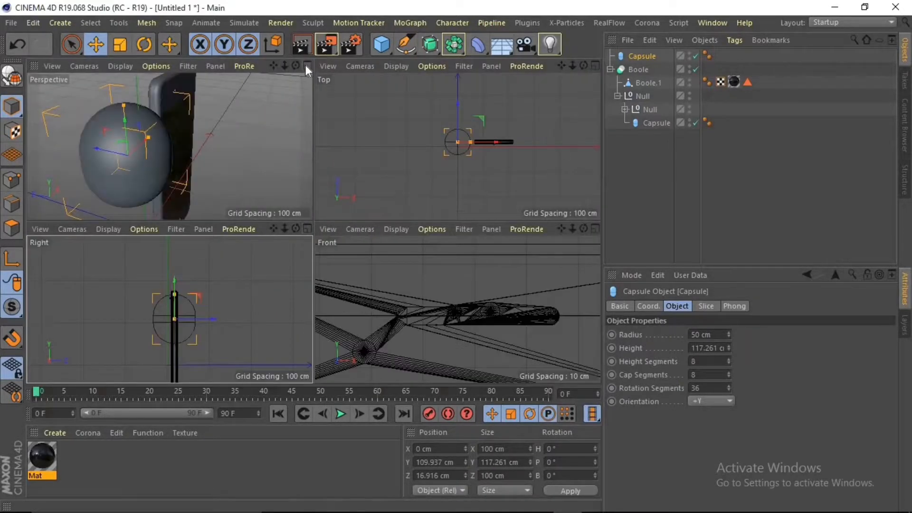
left_click_drag(144, 138, 118, 145)
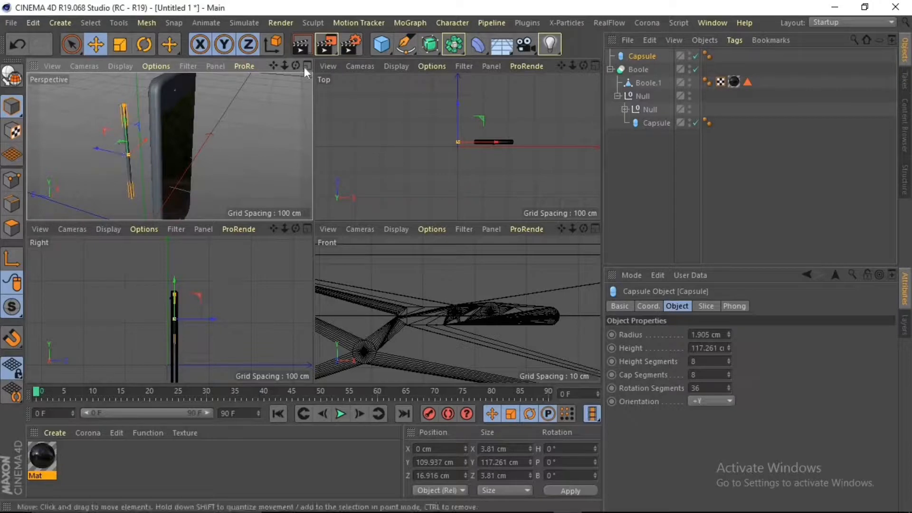
Reduce the new capsule's height to about 12.85 cm and raise it to about Y 134.9 cm.
left_click(308, 229)
scroll(322, 232, "up", 5)
left_click_drag(335, 100, 317, 231)
left_click_drag(326, 193, 334, 132)
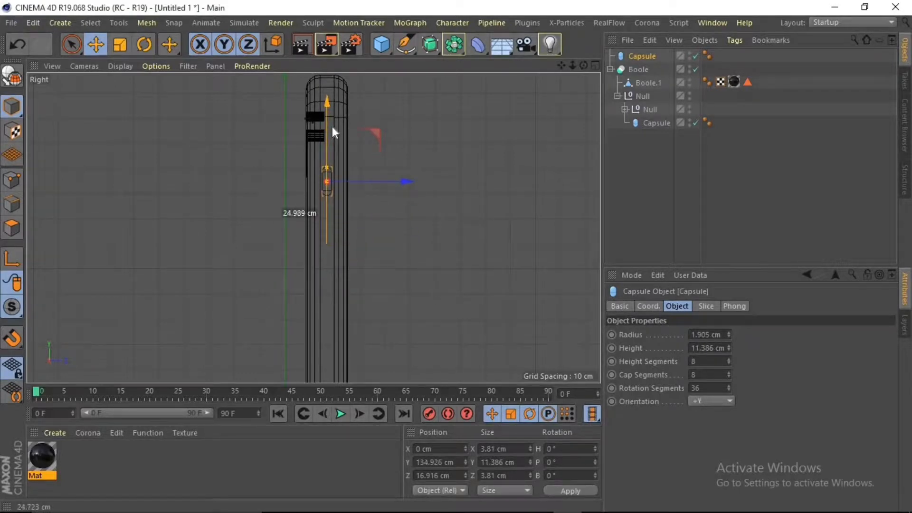
scroll(327, 166, "up", 3)
left_click_drag(327, 166, 327, 163)
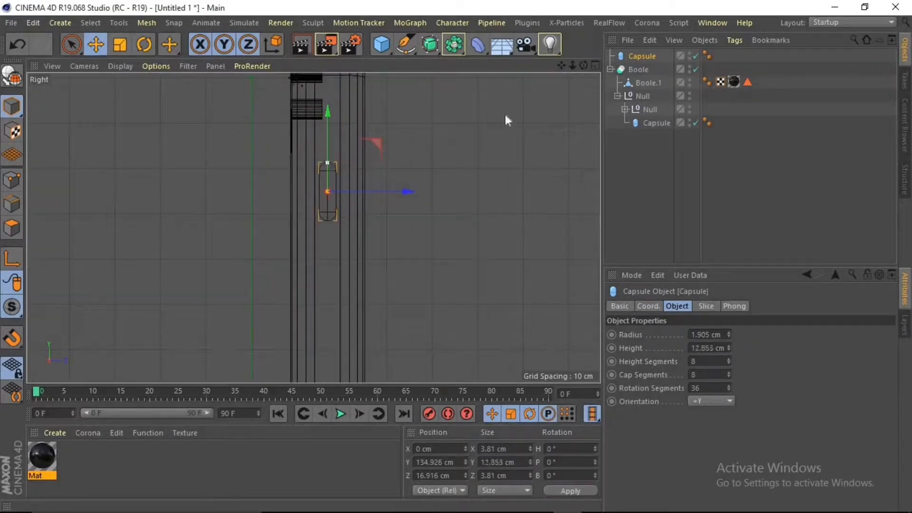
Nest the new capsule in the Boole's subtracted null and move it to about X -75 cm to cut the phone's side.
left_click_drag(637, 56, 645, 97)
left_click(596, 65)
left_click(304, 64)
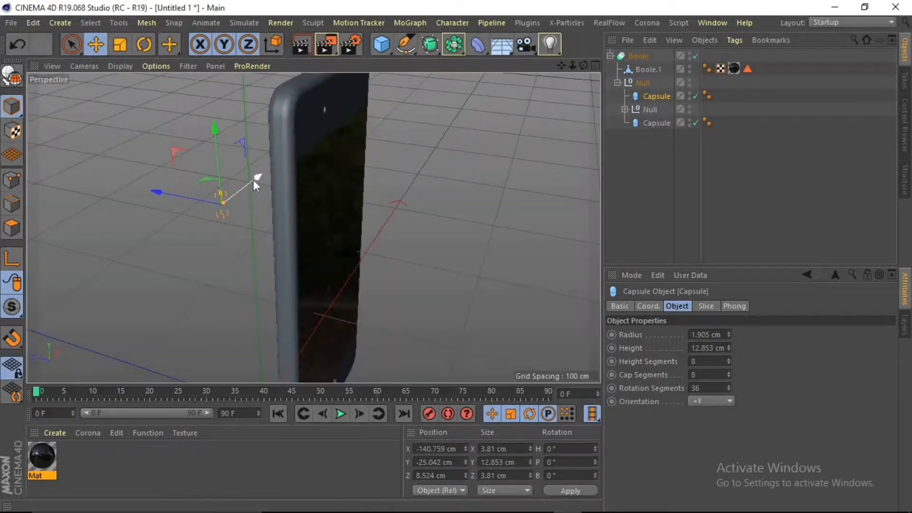
left_click_drag(253, 180, 301, 133)
left_click_drag(584, 65, 626, 43)
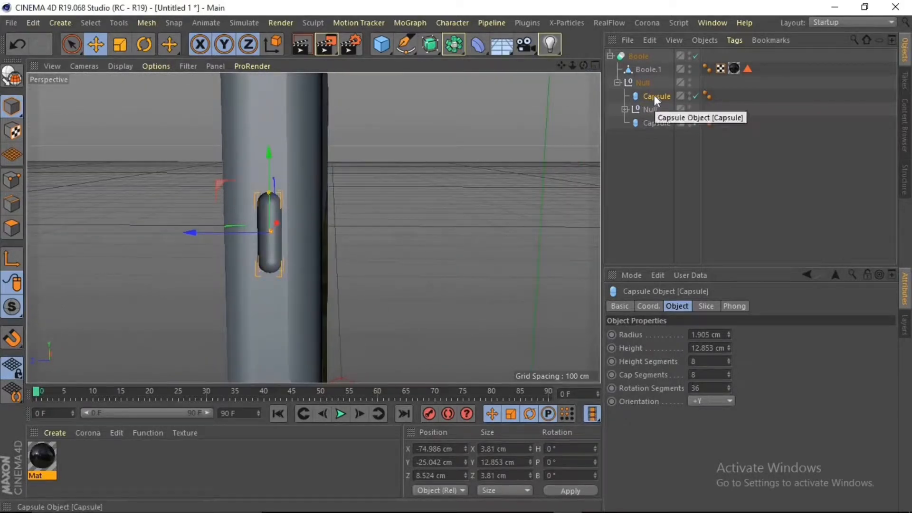
Convert the side-cutting capsule to an editable polygon object and return to model mode.
left_click(12, 228)
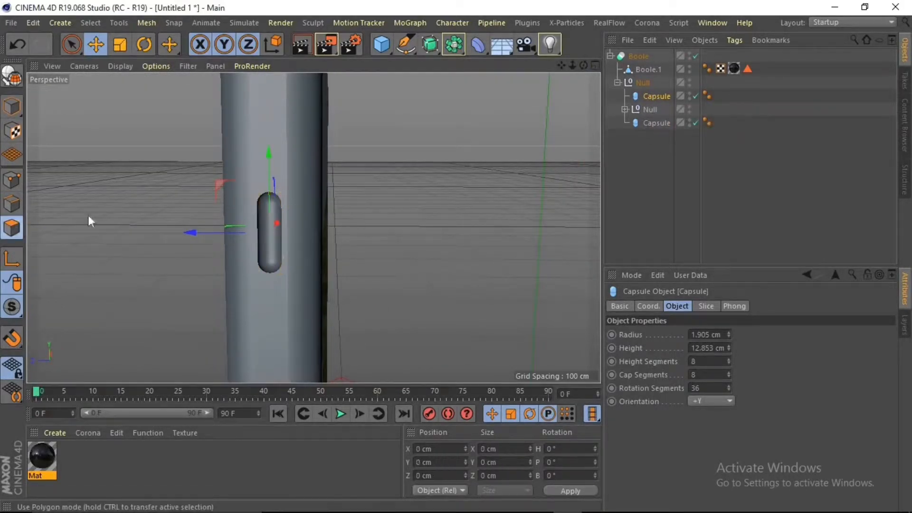
left_click(652, 68)
left_click(649, 94)
key("c")
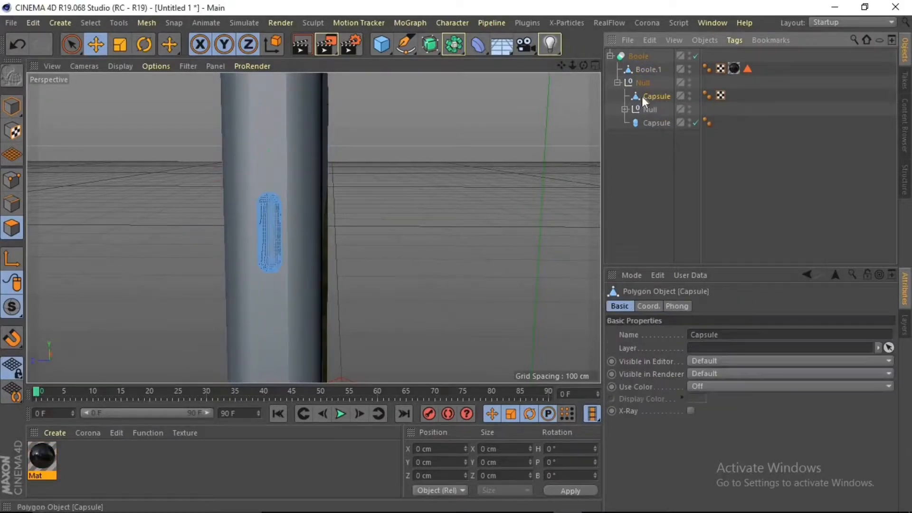
scroll(250, 210, "up", 3)
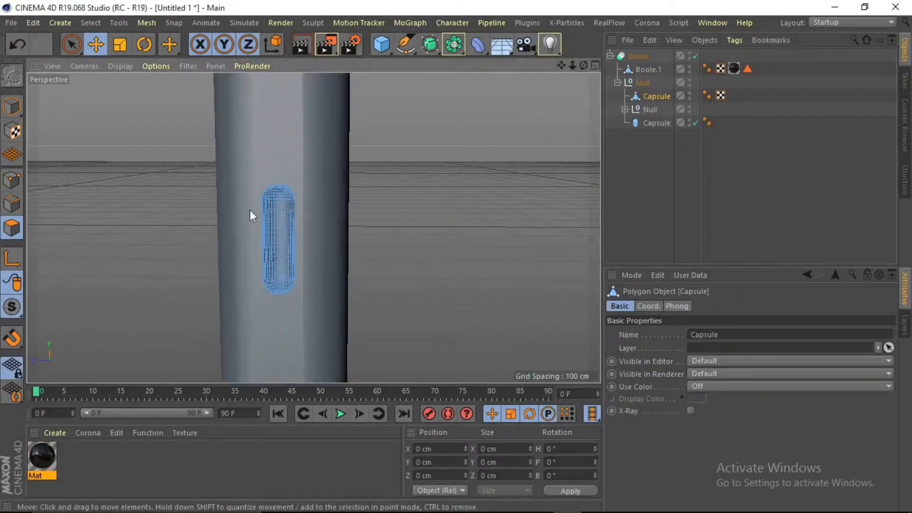
left_click(12, 106)
Duplicate the side capsule outside the Boole and scale the copy along Z to about 1.26 cm.
mouse_move(584, 66)
left_mouse_down()
mouse_move(551, 82)
mouse_move(584, 77)
left_mouse_up()
left_click_drag(646, 97, 650, 149, "ctrl")
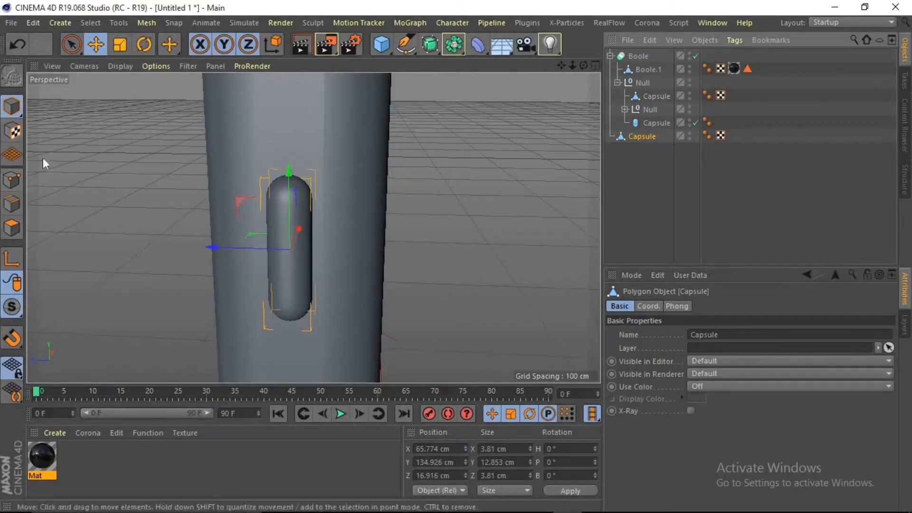
key("t")
left_click_drag(214, 248, 271, 246)
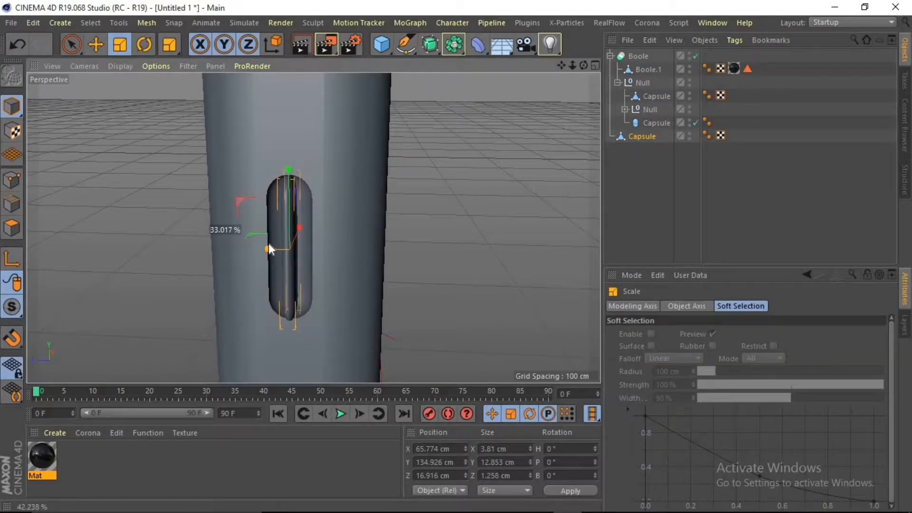
left_click_drag(584, 65, 658, 72)
scroll(320, 244, "up", 3)
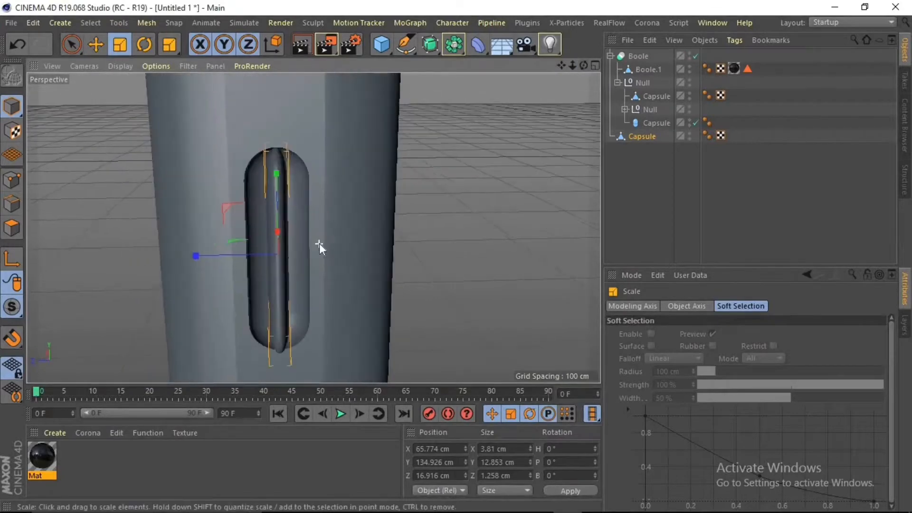
Scale the switch capsule outside the Boole to about 12.82 cm in height and 2.2 cm along X.
left_click_drag(274, 167, 275, 169)
key("e")
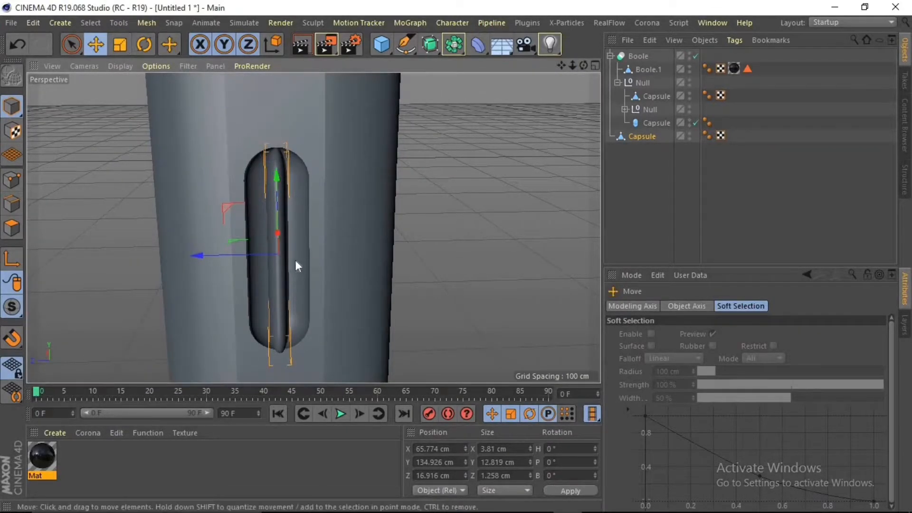
left_click_drag(584, 66, 527, 67)
key("t")
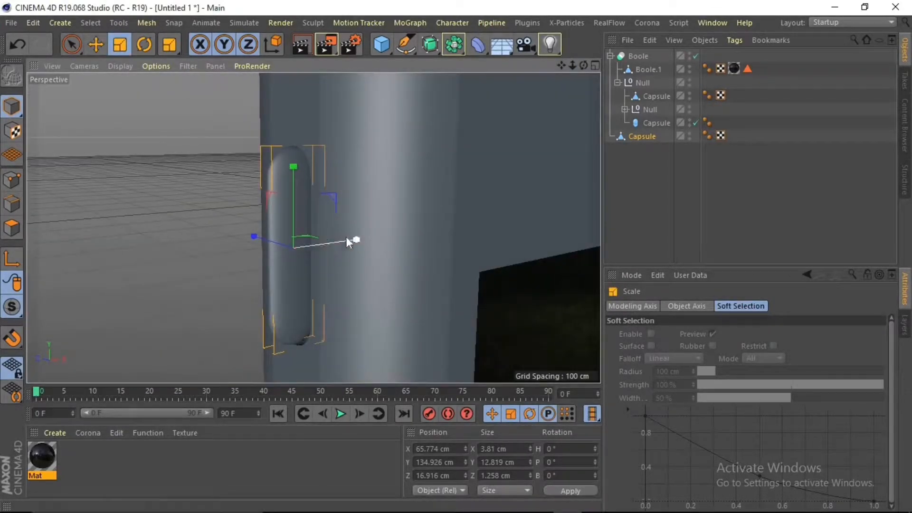
mouse_move(354, 242)
left_mouse_down()
mouse_move(320, 248)
mouse_move(357, 236)
left_mouse_up()
Move the switch capsule inside the side slot to about X 66.96 cm and Z 16.58 cm.
left_click(95, 45)
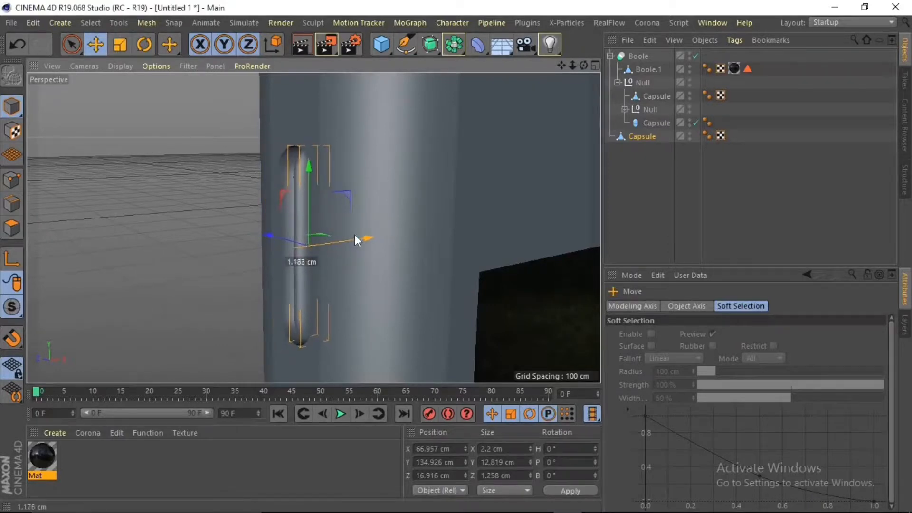
left_click_drag(584, 66, 642, 67)
left_click_drag(242, 253, 248, 253)
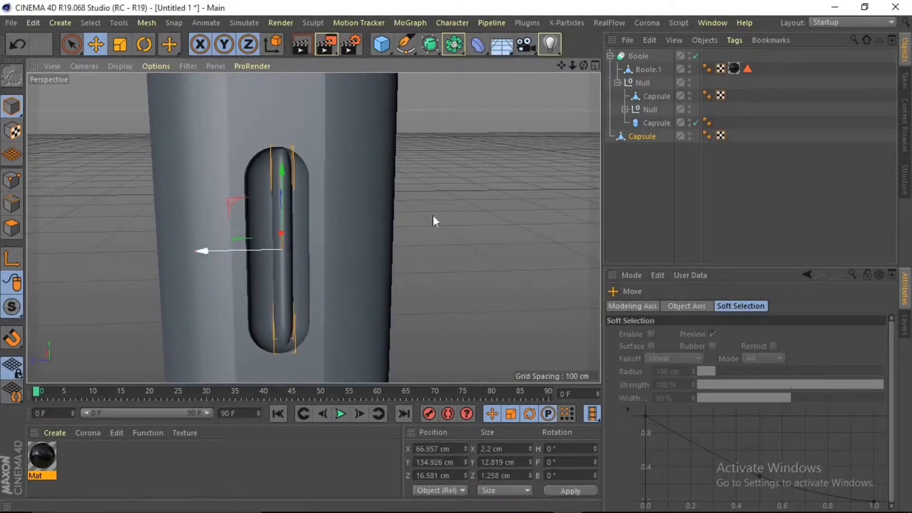
Select the polygons of one lengthwise half of the side-cutting capsule with Rectangle Selection.
left_click(657, 96)
left_click(12, 227)
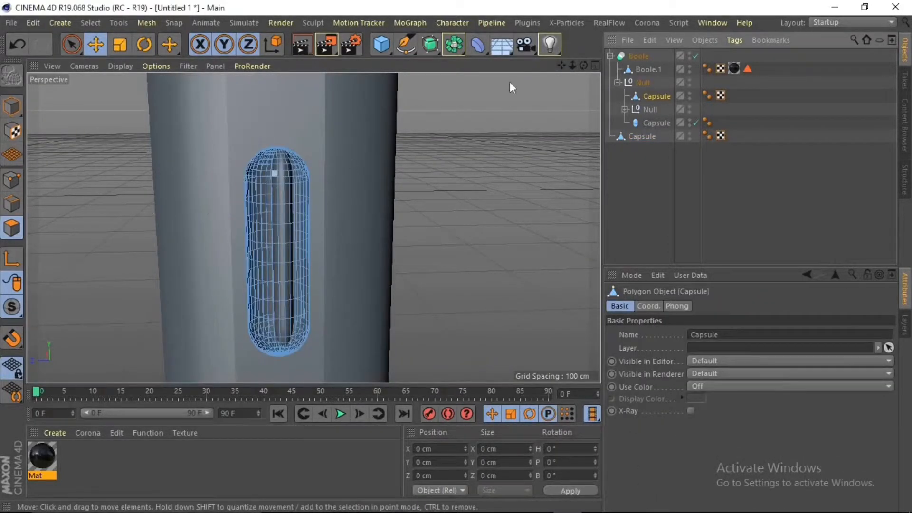
left_click(71, 45)
left_click(128, 90)
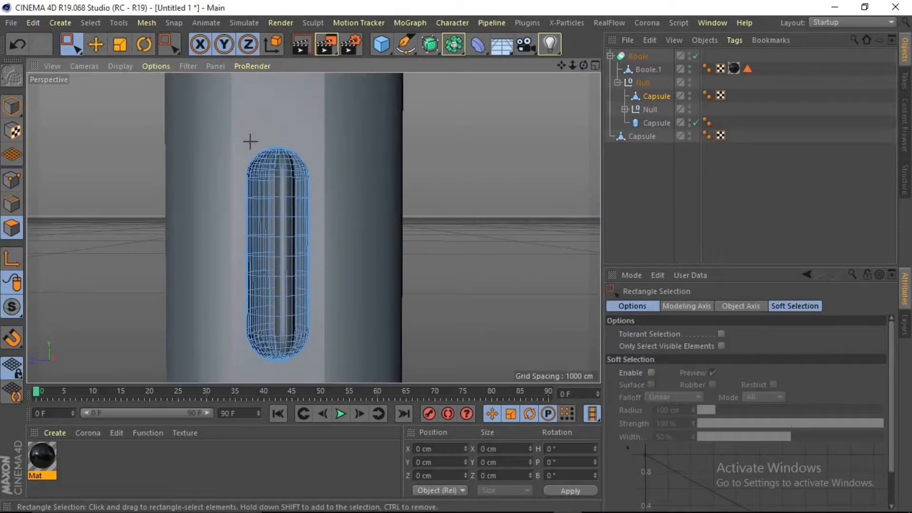
left_click_drag(227, 134, 278, 376)
Create a new red material with colour H 7°, S 94% and V 80%.
double_click(43, 456)
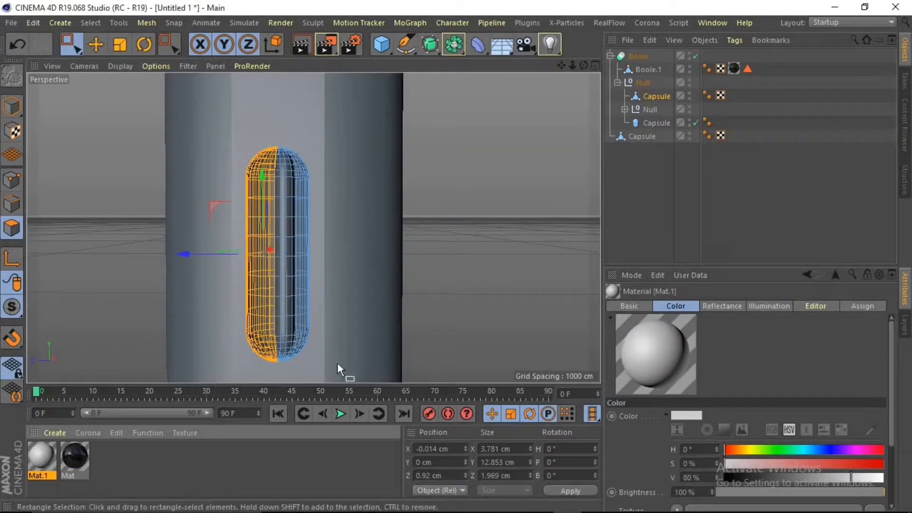
double_click(45, 452)
left_click(450, 120)
left_click(657, 135)
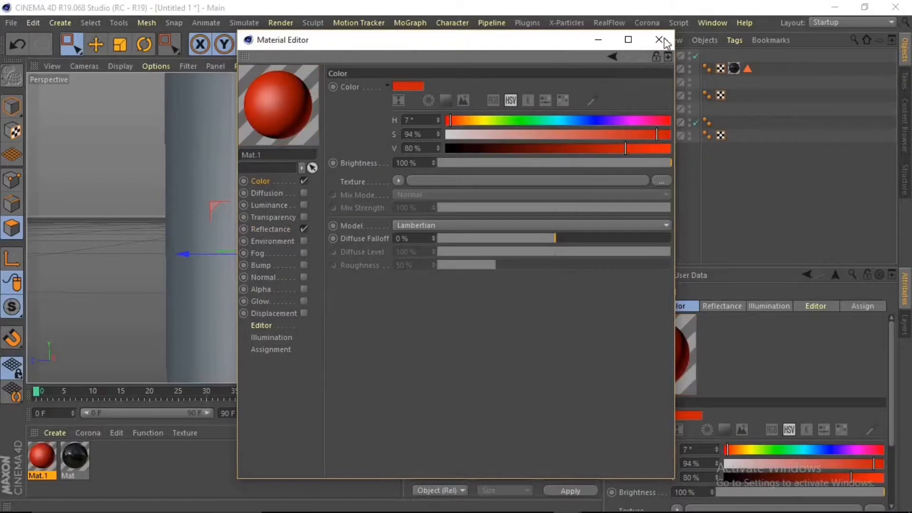
left_click(663, 40)
left_click_drag(41, 455, 260, 266)
key("ctrl+z")
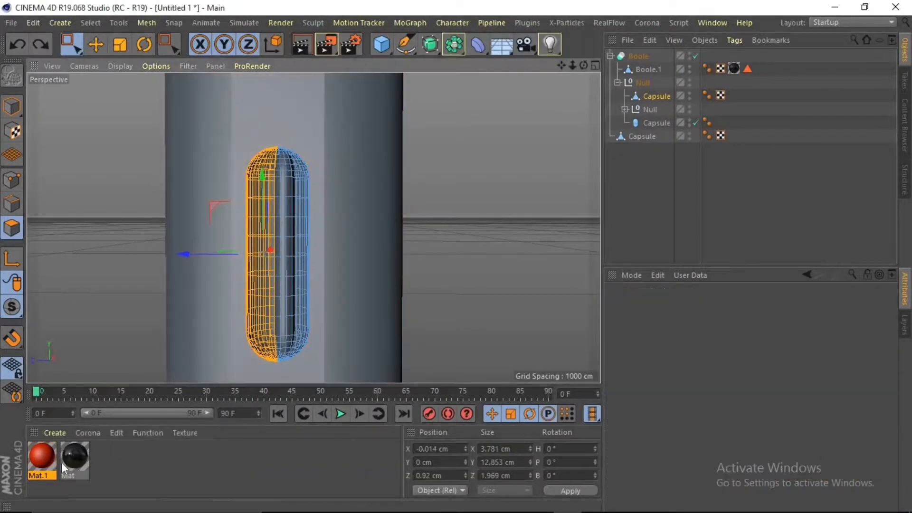
right_click(262, 264)
left_click(249, 314)
right_click(260, 301)
left_click(97, 46)
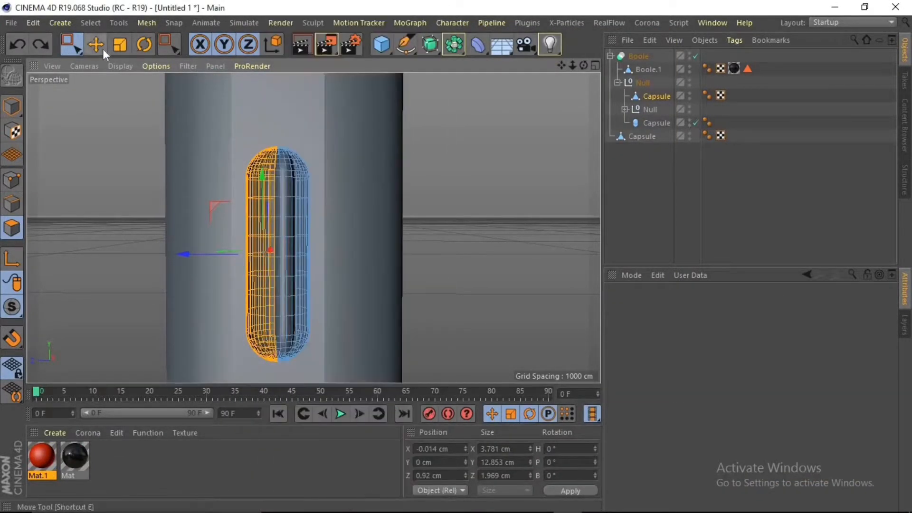
left_click(98, 46)
right_click(259, 304)
left_click(82, 457)
Apply the red material to the selected half of the side-cutting capsule, then return to model mode and deselect everything.
right_click(44, 455)
left_click(114, 268)
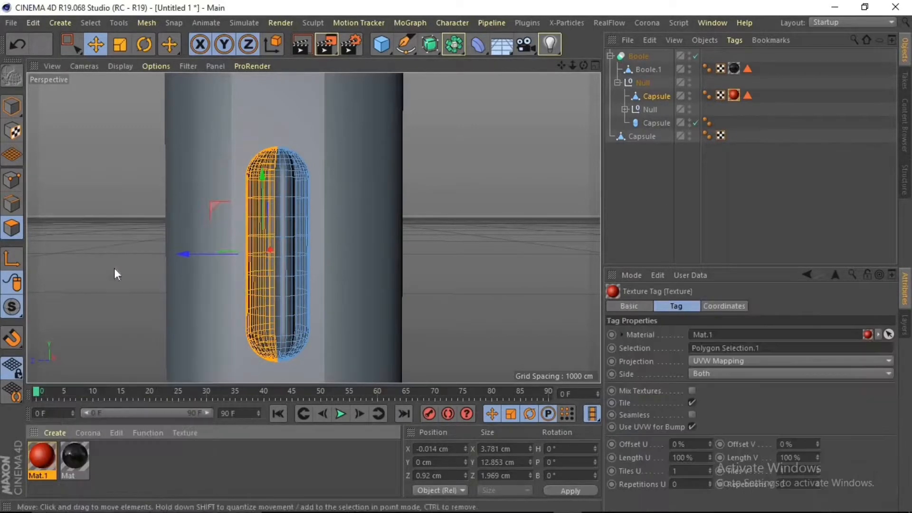
left_click(15, 106)
left_click(98, 109)
scroll(98, 109, "down", 4)
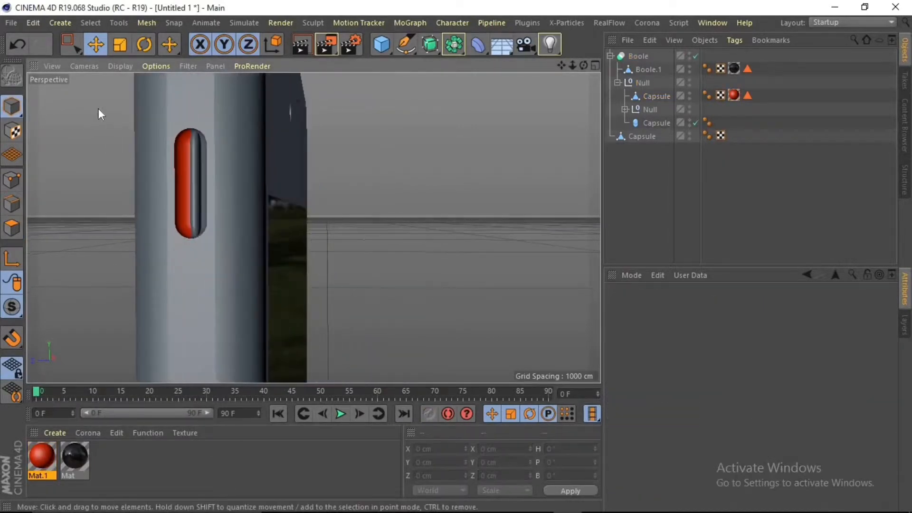
scroll(98, 109, "up", 3)
scroll(318, 229, "down", 8)
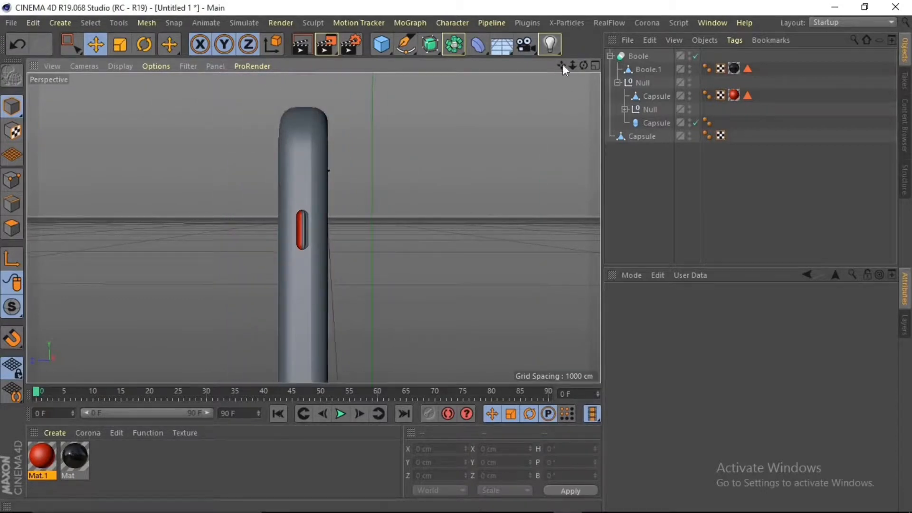
left_click_drag(561, 65, 319, 229)
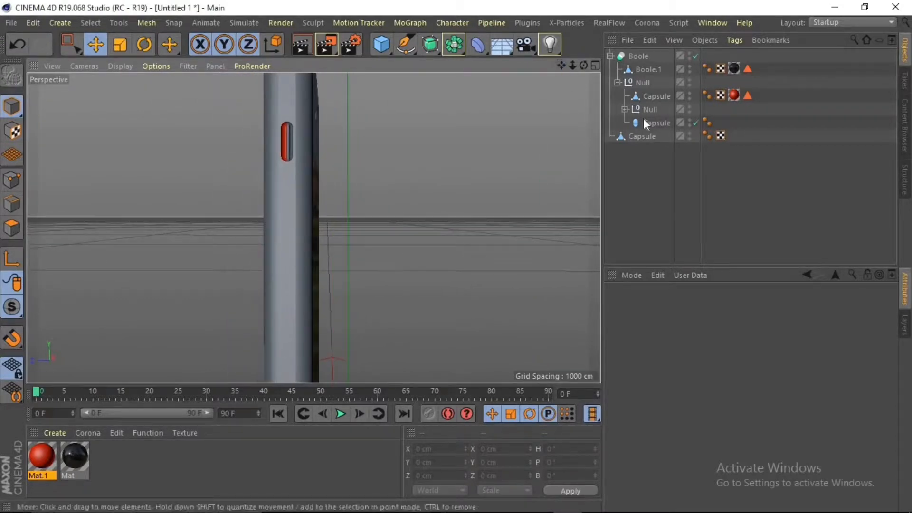
Copy the red-marked side capsule out of the Boole, lower the copy to about Y 116.6 cm and delete its red material tag.
left_click(649, 122)
left_click(646, 95)
left_click(637, 137)
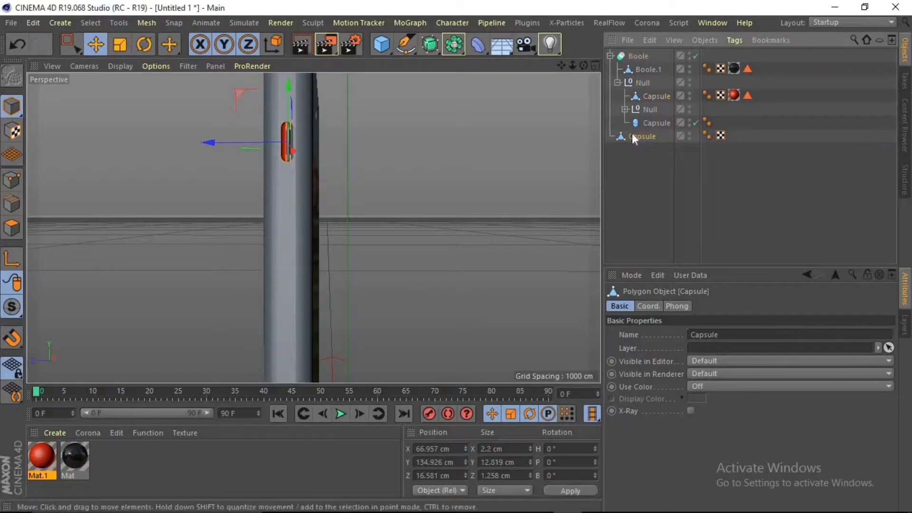
left_click(652, 96)
left_click_drag(662, 97, 639, 164, "ctrl")
left_click_drag(288, 128, 293, 186)
left_click(734, 149)
key("Delete")
In the Right view, lower the capsule copy to about Y 104.8 cm and stretch its height to about 17.66 cm.
left_click(595, 65)
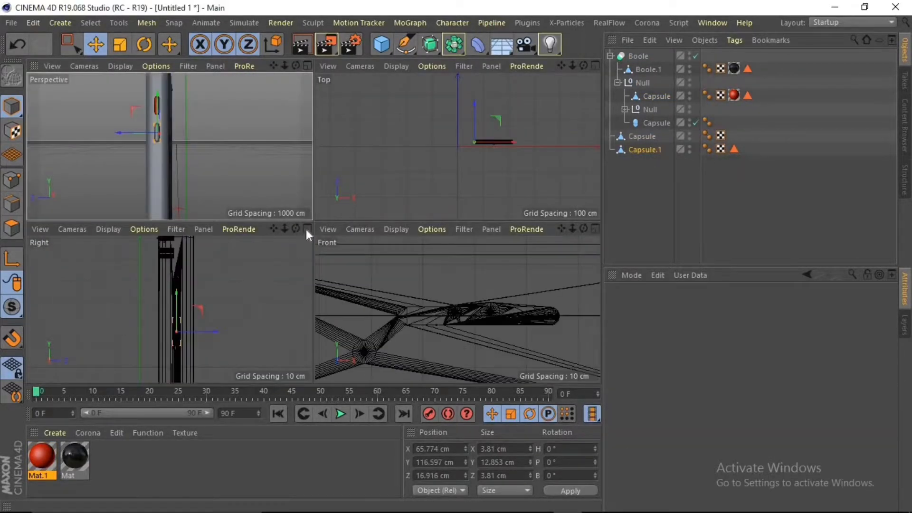
left_click(306, 229)
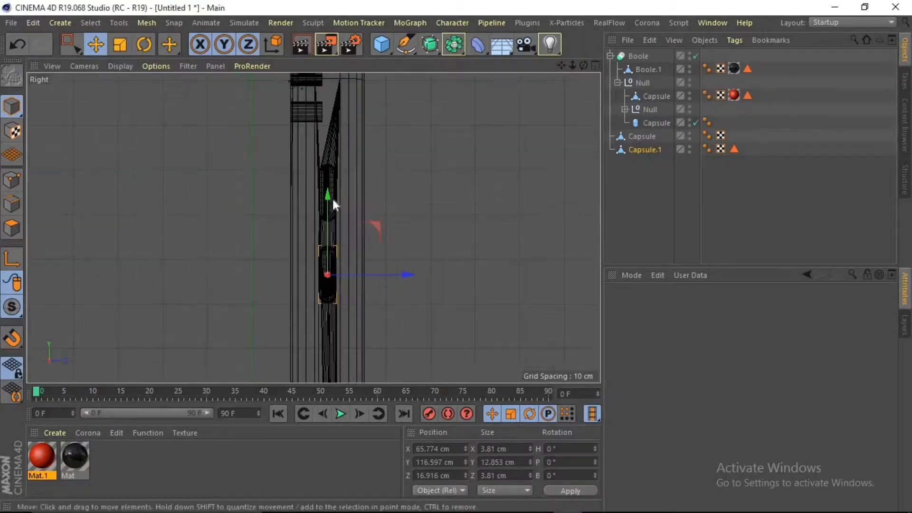
left_click_drag(330, 202, 334, 253)
scroll(334, 253, "down", 3)
left_click_drag(561, 66, 313, 229)
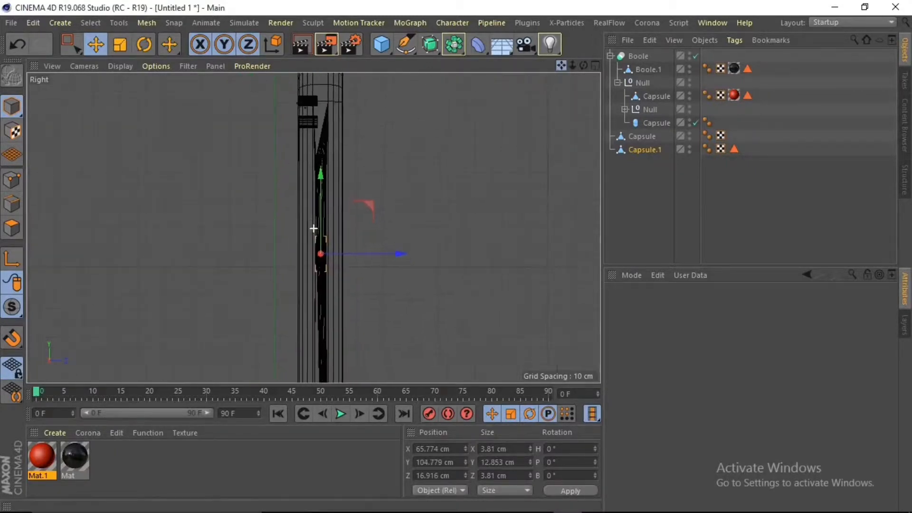
scroll(299, 246, "up", 3)
key("t")
left_click_drag(336, 173, 336, 163)
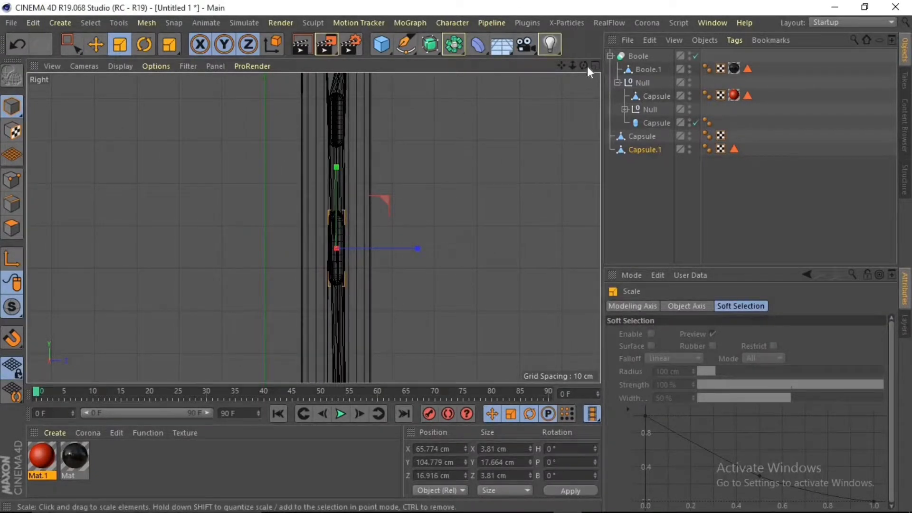
Pull the stretched capsule out of the phone's side to about X 58.2 cm.
left_click_drag(584, 66, 313, 228)
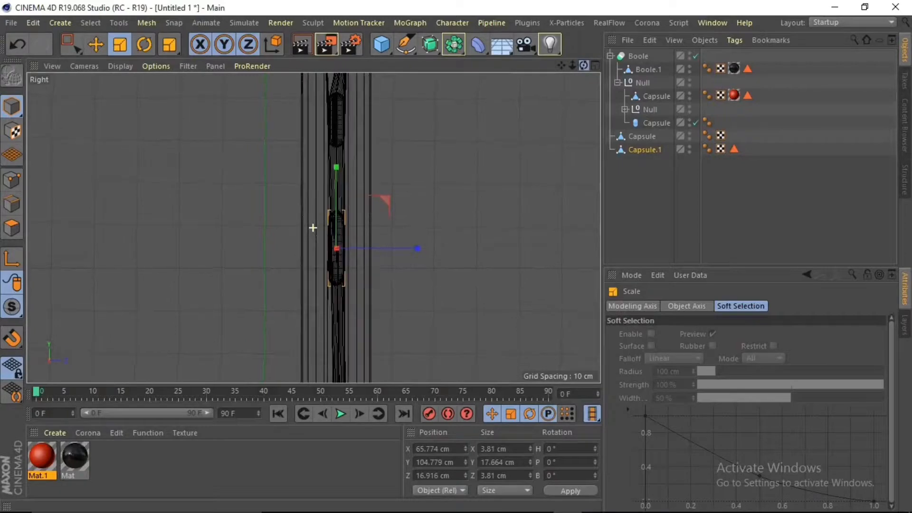
left_click(596, 65)
left_click(306, 63)
left_click_drag(583, 65, 313, 228)
scroll(280, 238, "up", 5)
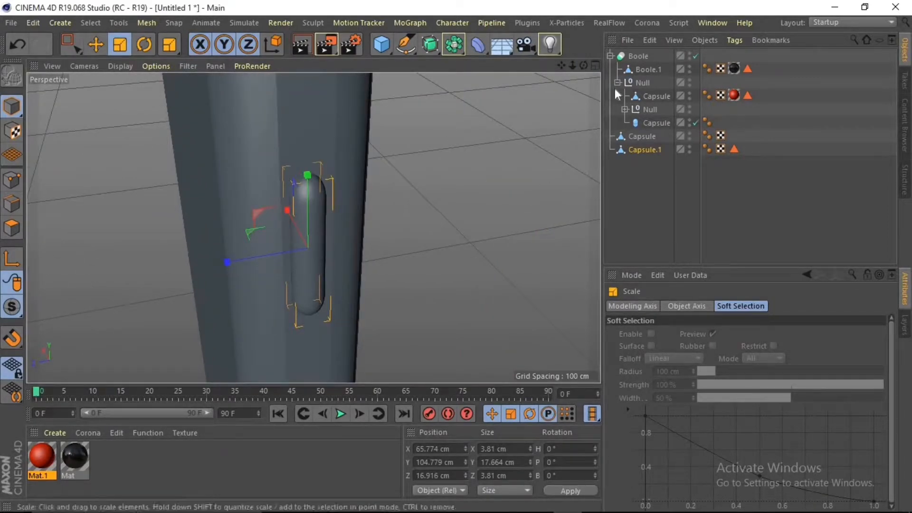
left_click(96, 44)
left_click_drag(292, 220, 317, 260)
left_click_drag(584, 66, 314, 228)
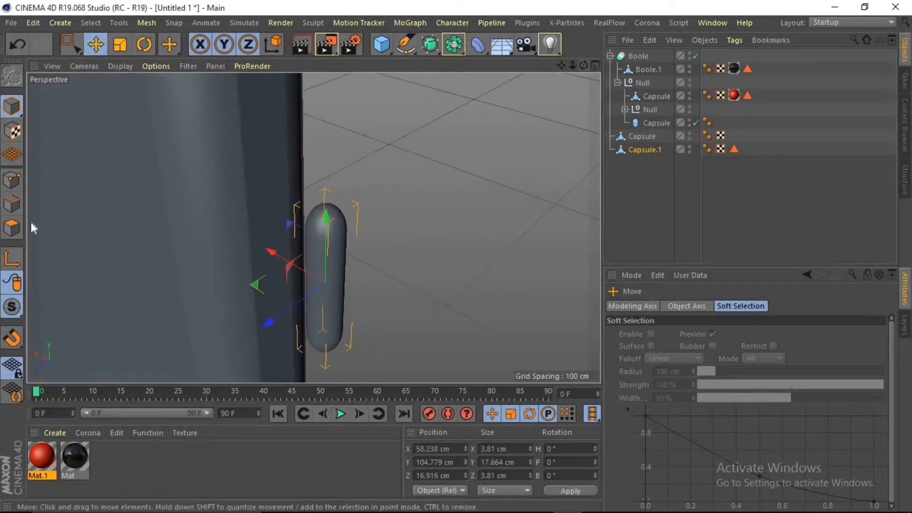
Select the half of the stretched capsule's polygons facing the phone and delete them.
left_click(11, 228)
left_click_drag(583, 65, 313, 228)
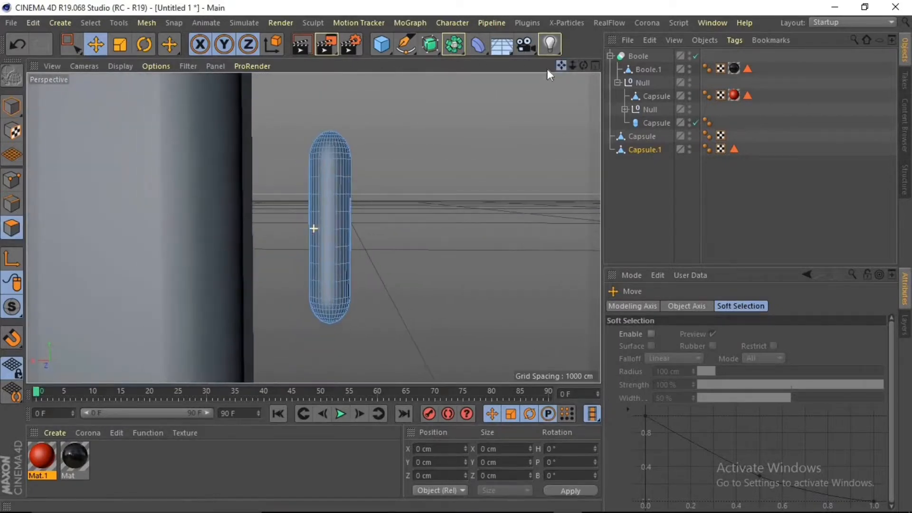
left_click(76, 47)
left_click_drag(291, 102, 328, 369)
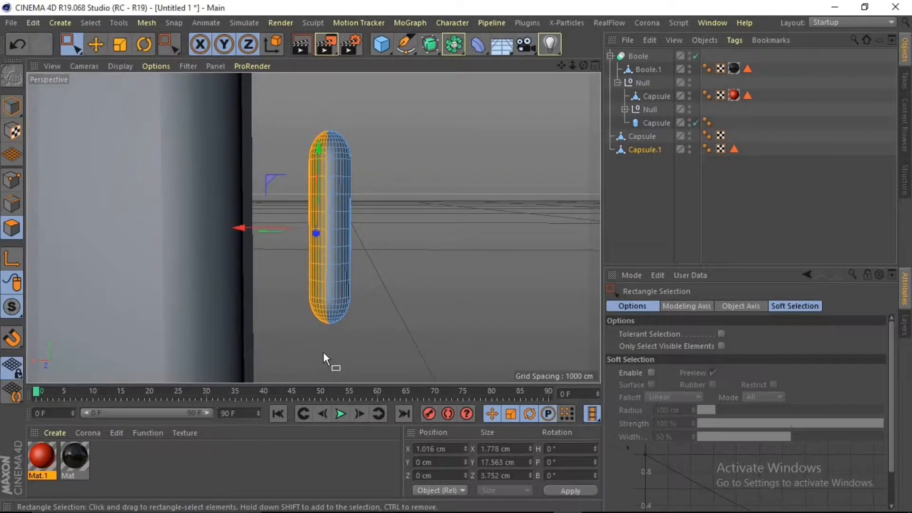
key("Delete")
Extrude all polygons of the remaining half capsule by about 0.43 cm and return to model mode.
left_click_drag(584, 66, 314, 228)
left_click(13, 107)
left_click(13, 228)
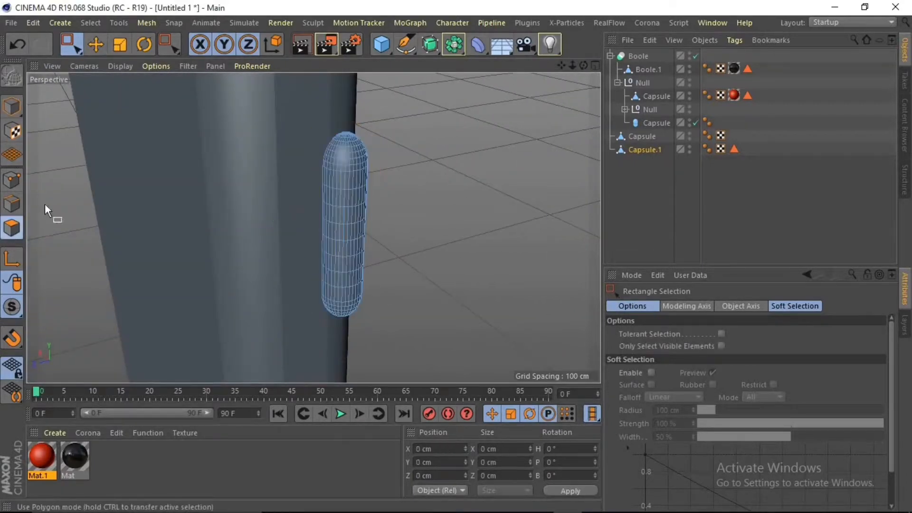
key("ctrl+a")
right_click(509, 150)
left_click(529, 312)
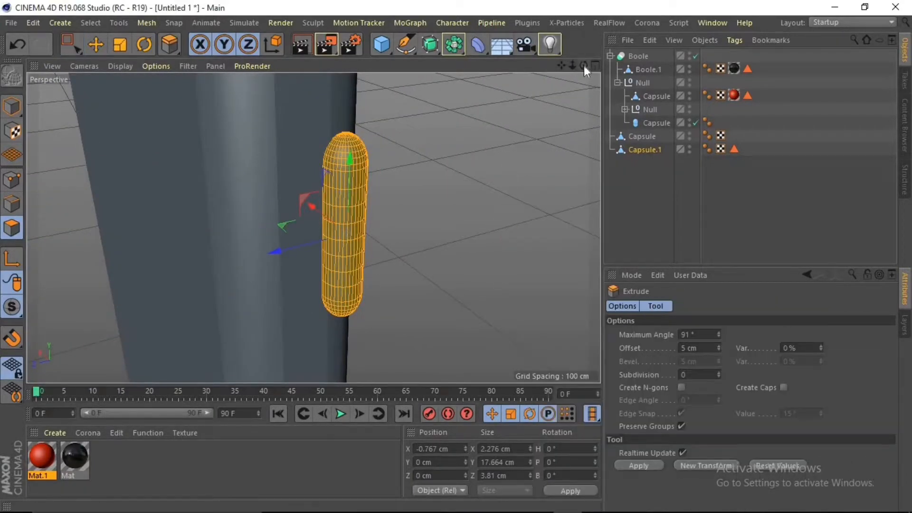
left_click_drag(583, 65, 529, 143)
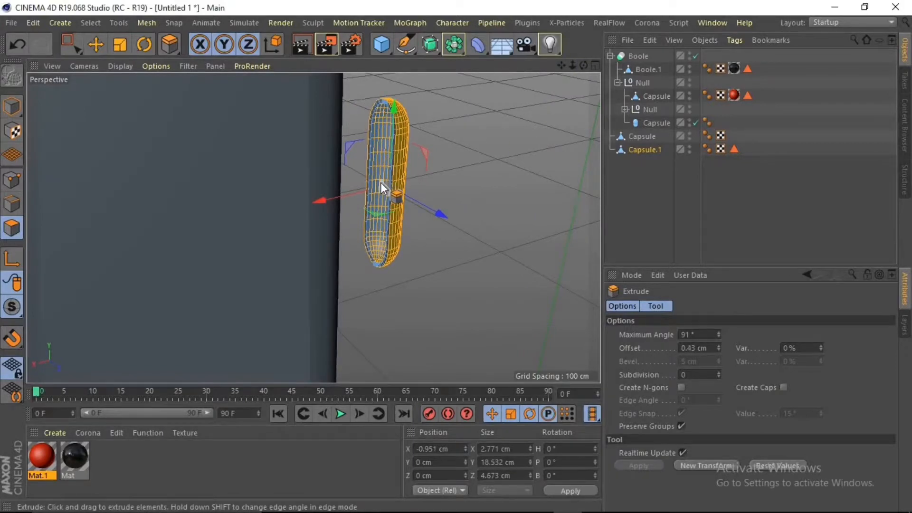
scroll(381, 181, "up", 4)
left_click_drag(583, 66, 266, 79)
left_click(101, 49)
left_click(10, 109)
Nest the extruded half capsule in the Boole's subtracted null and move it to about X -75.1 cm to cut the phone's side.
scroll(178, 94, "down", 5)
left_click_drag(562, 65, 304, 205)
left_click_drag(645, 150, 646, 83)
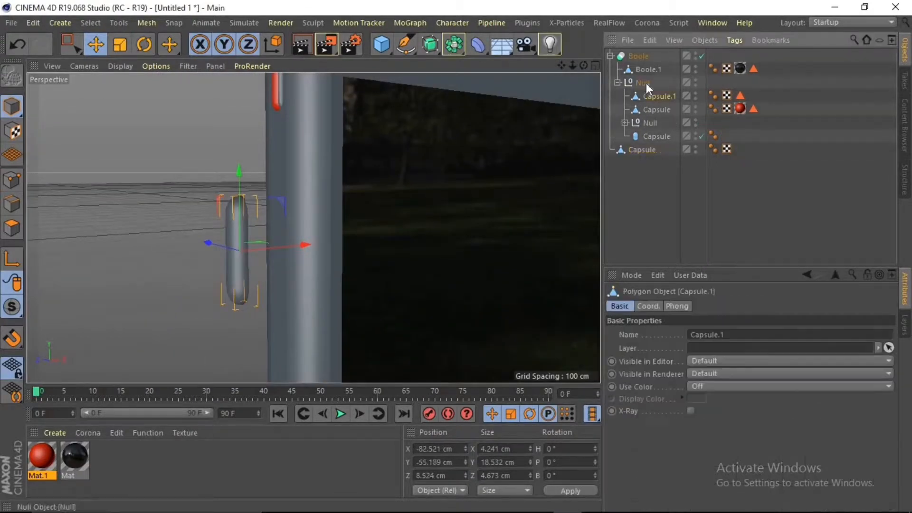
left_click_drag(306, 245, 358, 195)
left_click_drag(584, 65, 302, 204)
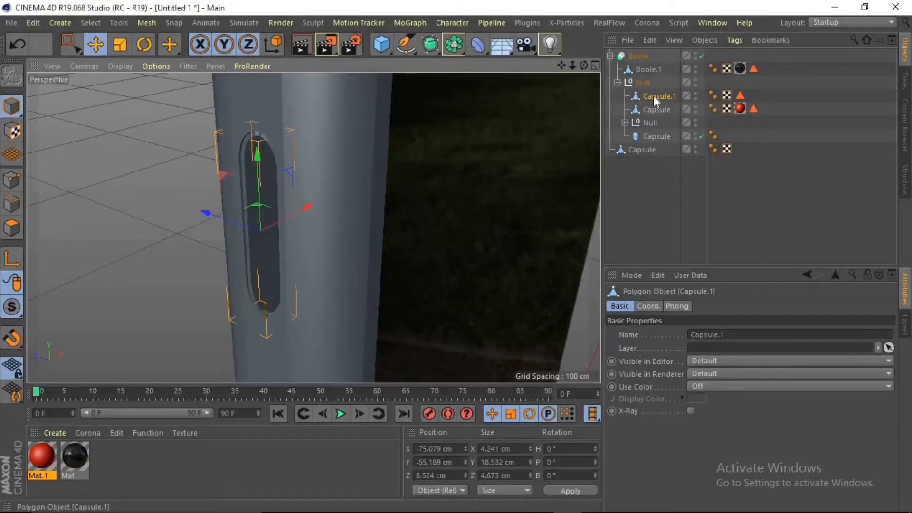
Copy the new cutter outside the Boole and scale the copy to about 1.99 x 17.74 x 4.06 cm as a volume button.
left_click_drag(654, 95, 632, 160)
left_click(120, 44)
left_click_drag(300, 210, 284, 221)
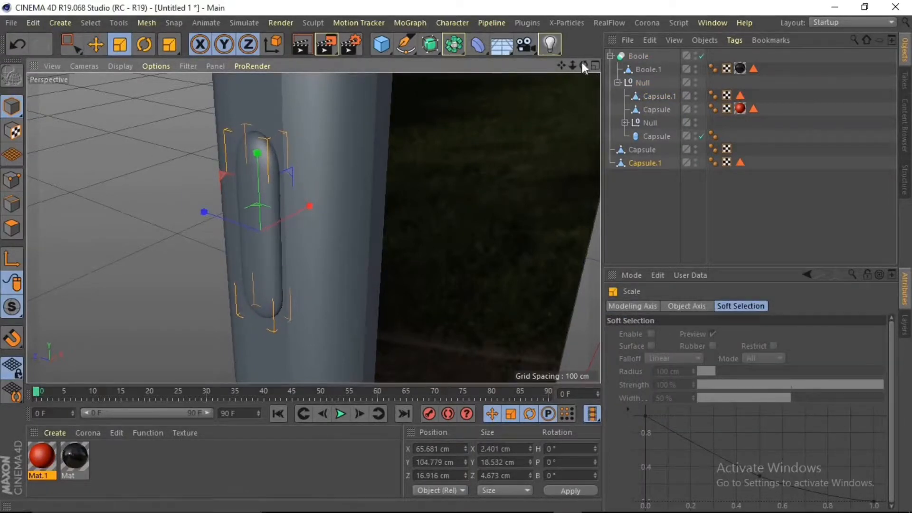
left_click_drag(583, 63, 623, 45)
scroll(204, 249, "up", 3)
left_click_drag(196, 239, 207, 236)
left_click_drag(273, 166, 273, 169)
left_click_drag(584, 65, 562, 82)
left_click_drag(298, 224, 292, 225)
Duplicate the volume-button cutter within the Boole's null and lower the copy to about Y -76.2 cm.
left_click(642, 150)
left_click(659, 96)
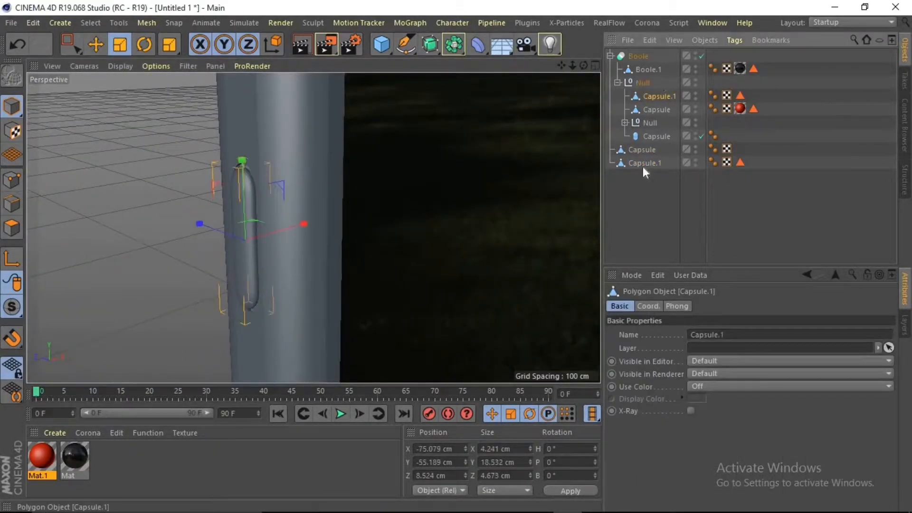
left_click(644, 163, "ctrl")
left_click_drag(654, 96, 655, 104, "ctrl")
key("e")
left_click_drag(243, 202, 249, 325)
In the Right view, lower the second volume-button cutter slightly to widen its gap from the first.
middle_click(355, 232)
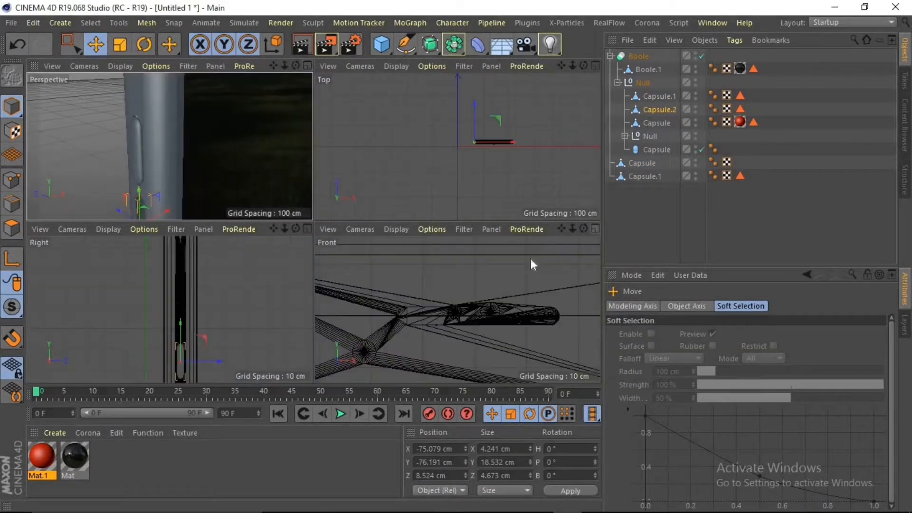
left_click(308, 228)
left_click_drag(562, 66, 314, 229)
middle_click_drag(314, 229, 306, 203, "alt")
scroll(313, 228, "up", 3)
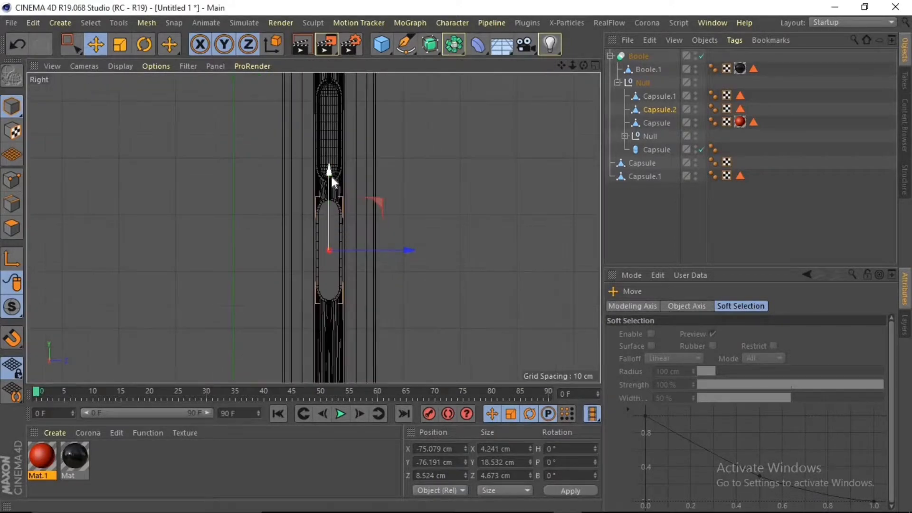
left_click_drag(331, 175, 327, 195)
Duplicate the volume button, lower the copy into the second cutout at about Y 80.45 cm, and deselect it.
left_click(638, 180)
left_click_drag(329, 88, 327, 229)
left_click(595, 66)
left_click(308, 66)
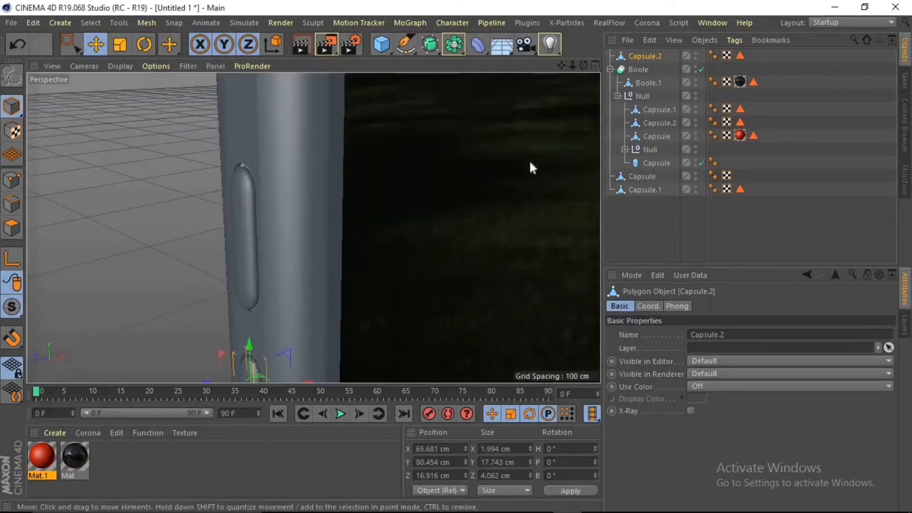
scroll(313, 228, "down", 4)
left_click_drag(585, 65, 523, 65)
left_click(514, 88)
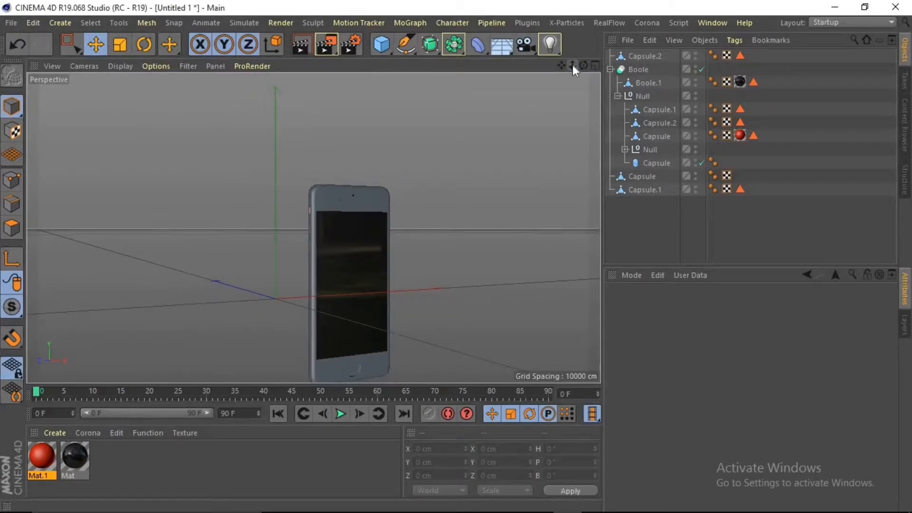
Select both volume buttons together with their two Boole cutters and stretch them along Y until the buttons are about 22.8 cm long.
left_click_drag(584, 65, 613, 71)
scroll(329, 242, "up", 8)
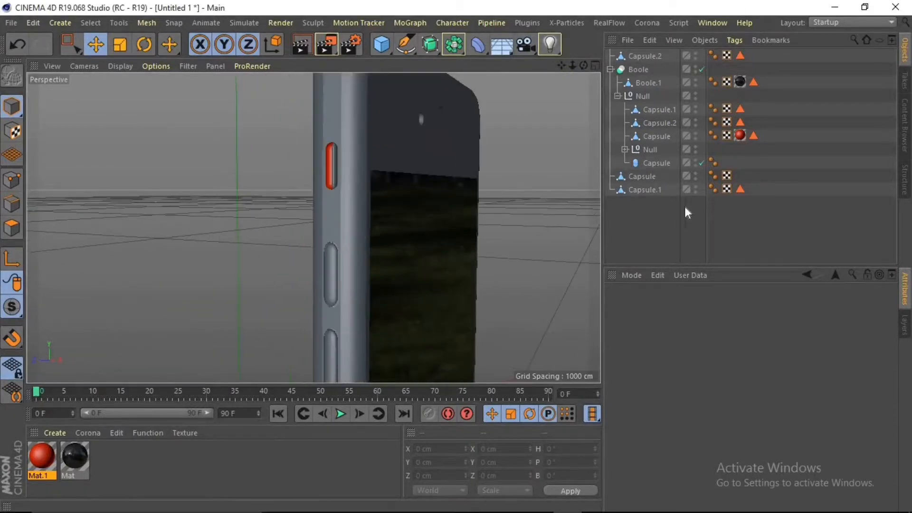
left_click(657, 110)
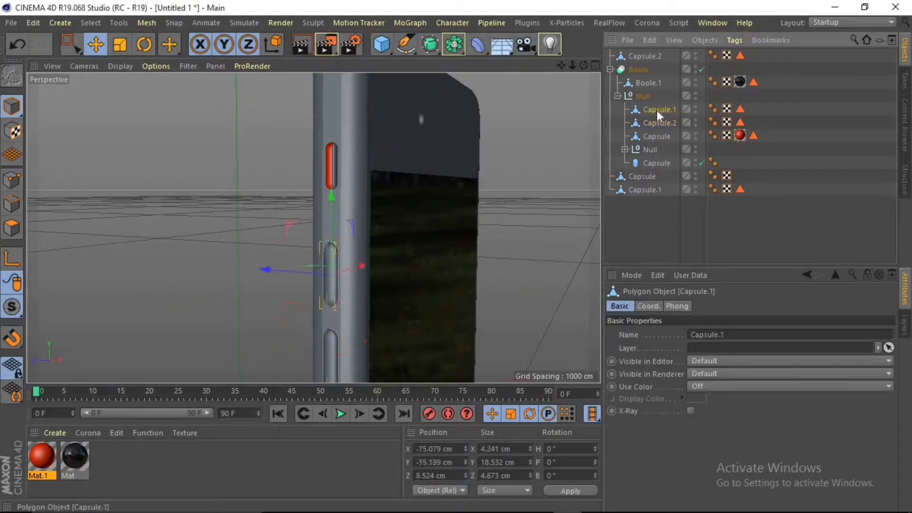
left_click(650, 176, "ctrl")
left_click(655, 163)
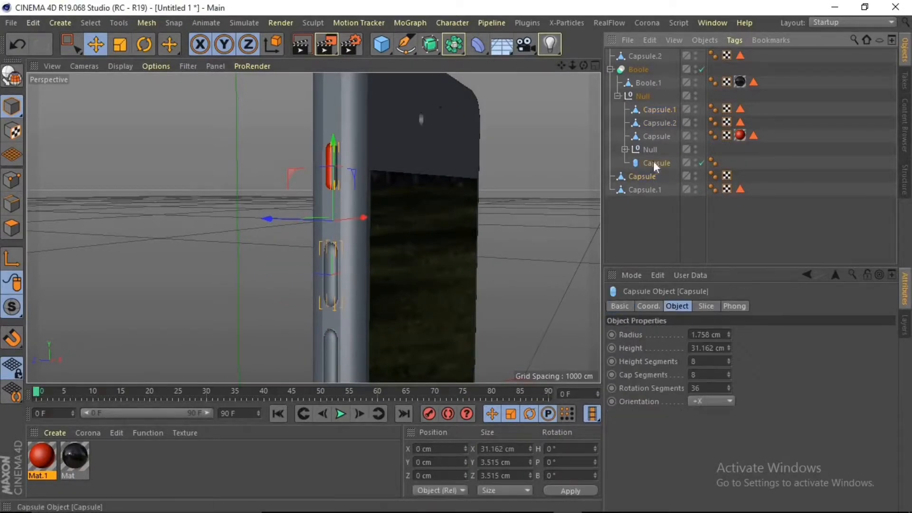
left_click(657, 110)
left_click(645, 190, "ctrl")
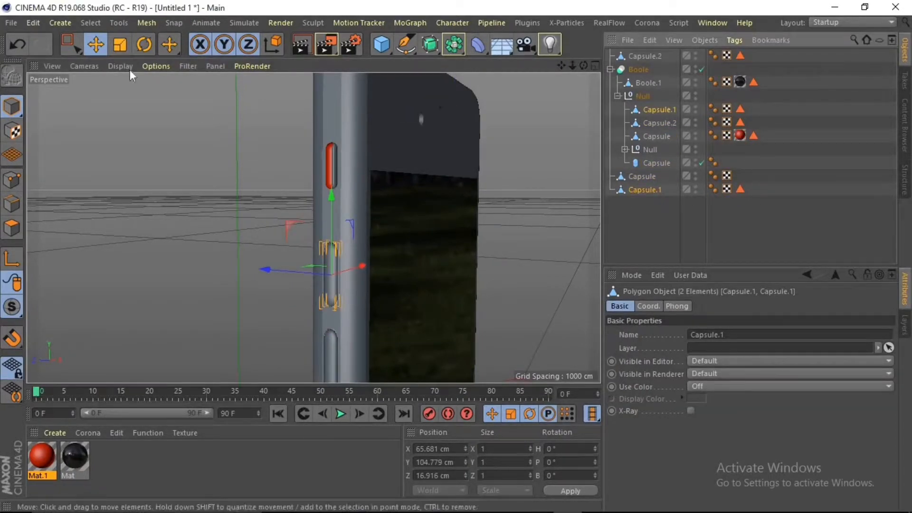
left_click(121, 44)
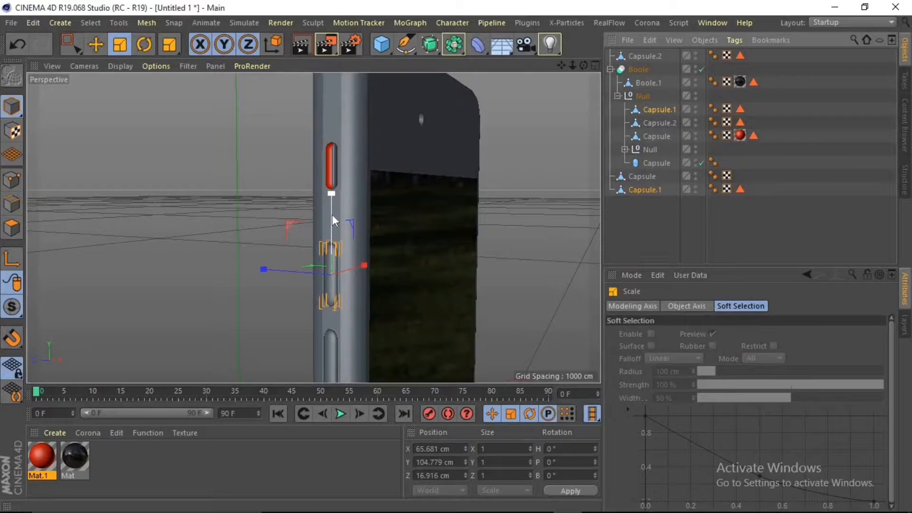
left_click(661, 123, "ctrl")
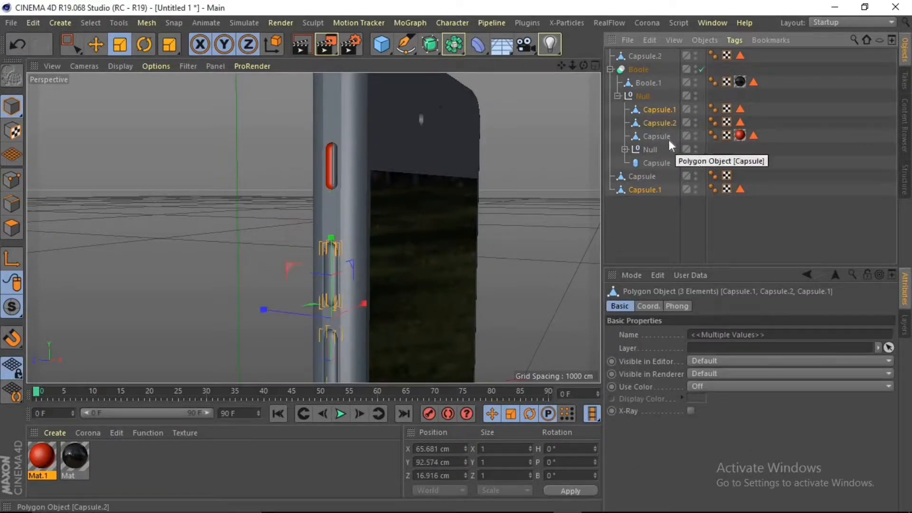
left_click(643, 177, "ctrl")
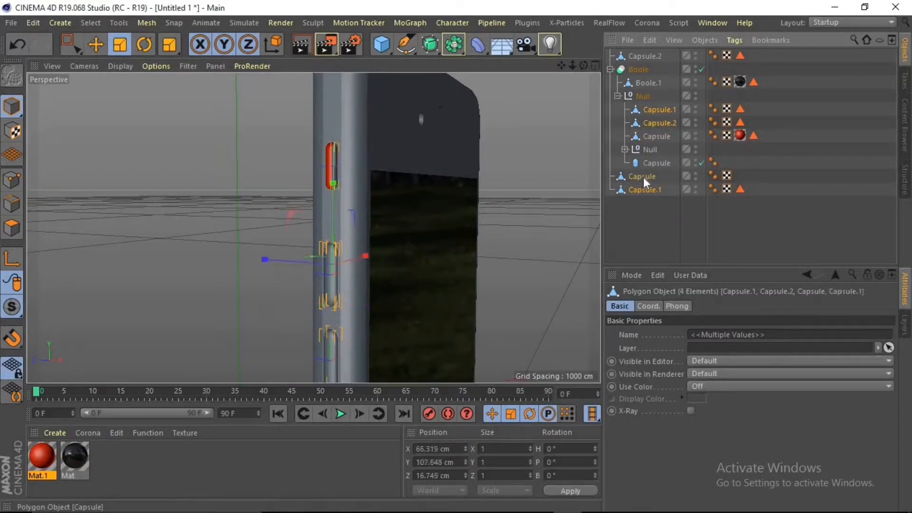
left_click(643, 177, "ctrl")
middle_click_drag(326, 315, 330, 174, "alt")
scroll(327, 221, "up", 5)
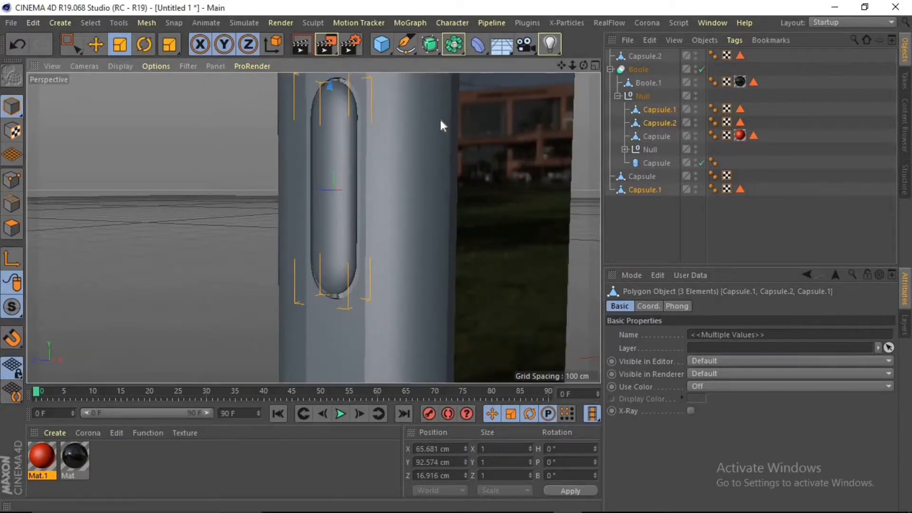
left_click(656, 136, "ctrl")
scroll(517, 143, "down", 5)
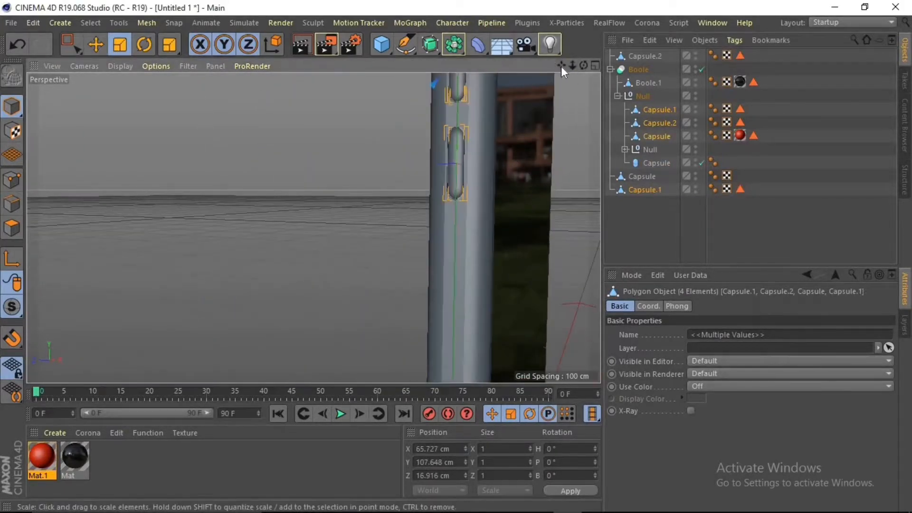
left_click(657, 136, "ctrl")
left_click(645, 56, "ctrl")
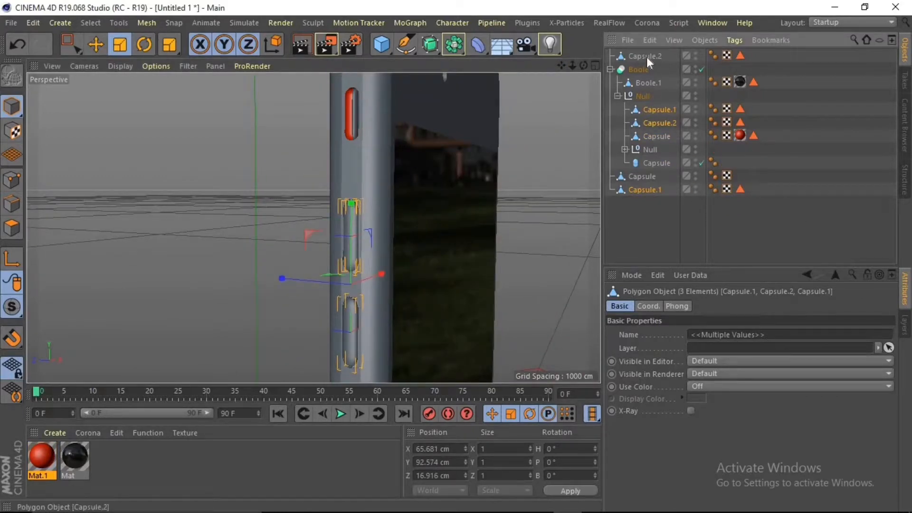
left_click_drag(351, 223, 352, 229)
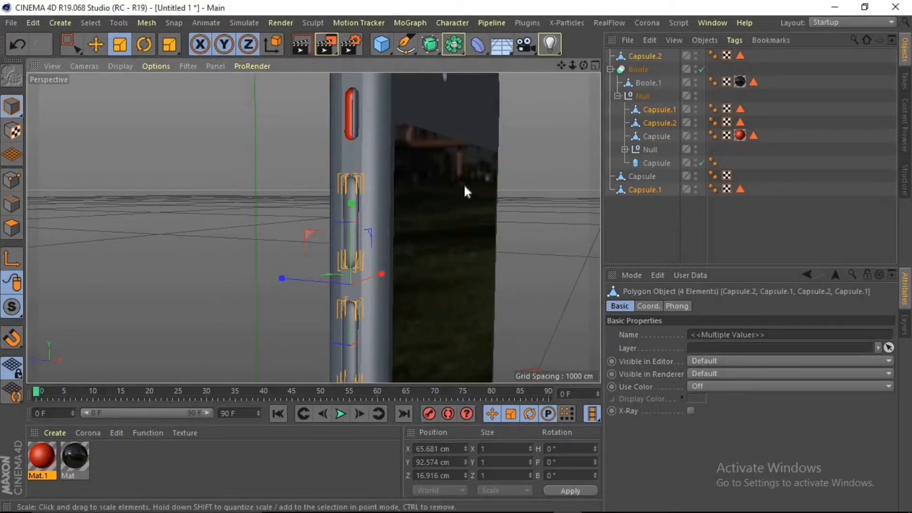
Lower both volume buttons and their cutters together to about Y 89.1 cm, and deselect them.
scroll(464, 184, "down", 3)
mouse_move(584, 65)
left_mouse_down()
mouse_move(537, 72)
mouse_move(689, 105)
mouse_move(585, 66)
left_mouse_up()
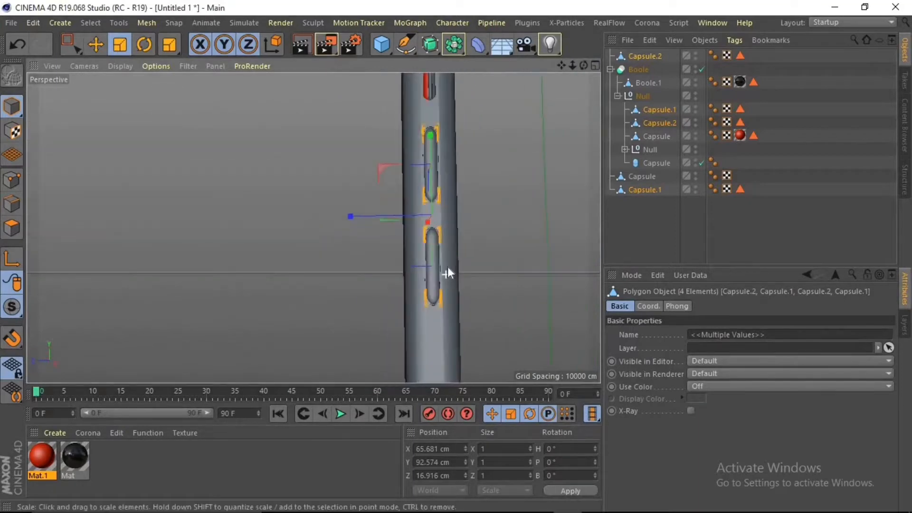
scroll(448, 266, "up", 3)
left_click(95, 45)
left_click_drag(428, 142, 429, 154)
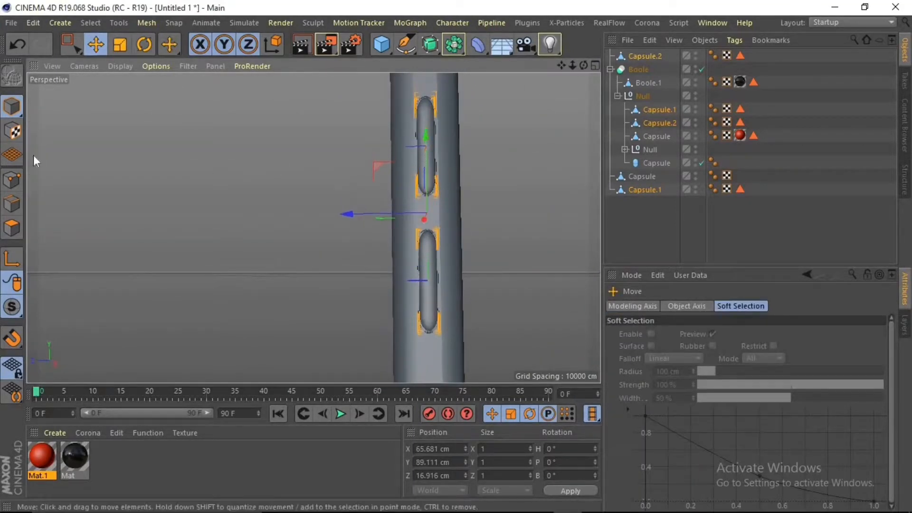
left_click(185, 150)
Duplicate the lower volume button and move the copy beyond the phone's opposite side to about X 257.3 cm.
scroll(196, 149, "down", 4)
left_click_drag(573, 65, 461, 88)
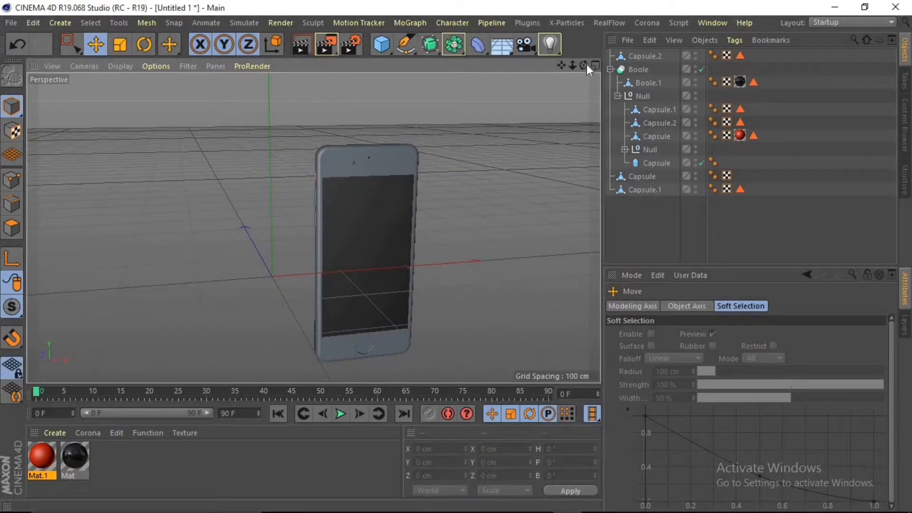
left_click_drag(584, 65, 684, 72)
left_click(643, 190)
scroll(485, 157, "up", 4)
left_click_drag(313, 228, 303, 221, "alt")
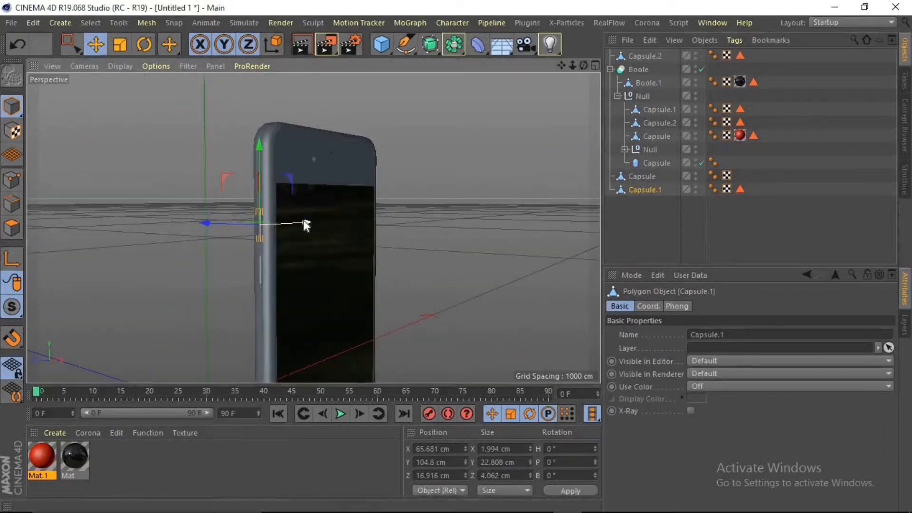
left_click(262, 266)
left_click_drag(306, 266, 424, 249, "ctrl")
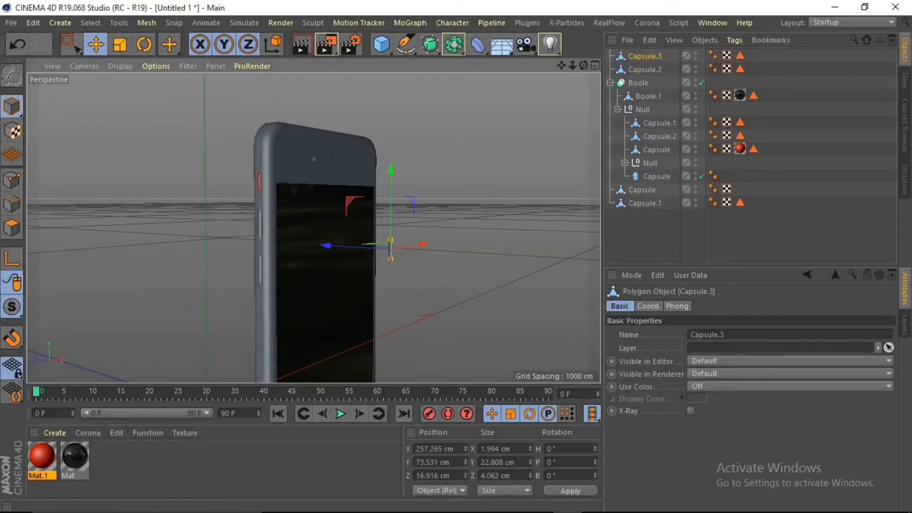
Rotate the copied button's heading 180° and move it against the phone's opposite edge at about X 220.4 cm.
left_click_drag(584, 66, 518, 50)
scroll(452, 285, "up", 2)
scroll(452, 286, "up", 1)
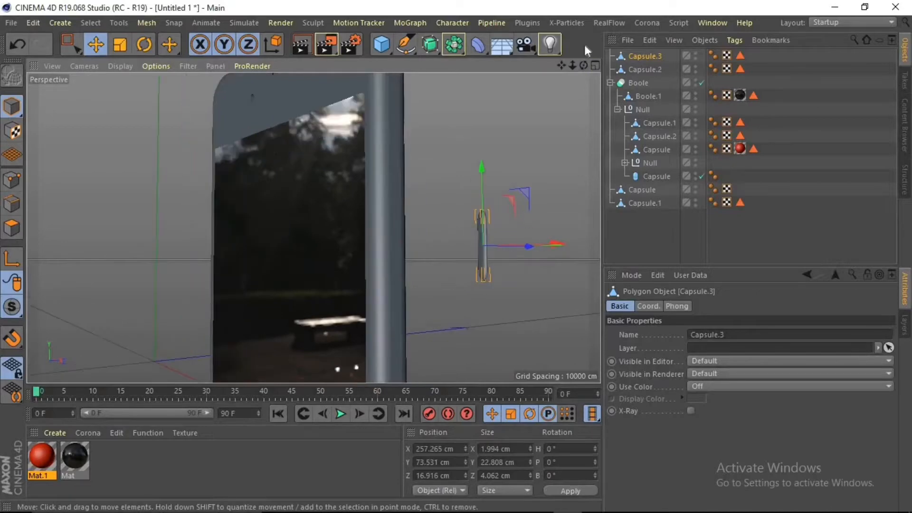
left_click(583, 75)
left_click_drag(584, 65, 499, 67)
left_click_drag(313, 228, 333, 223, "alt")
left_click(645, 56)
left_click_drag(584, 66, 606, 95)
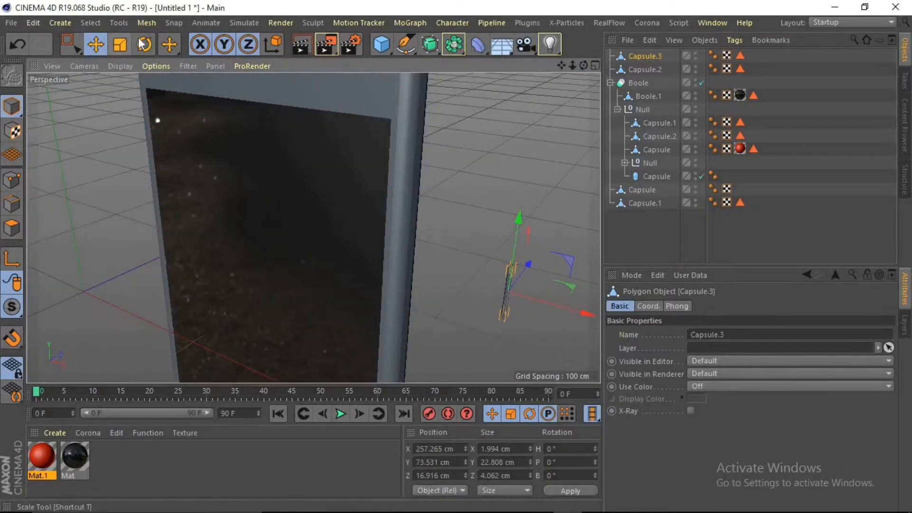
left_click(144, 44)
left_click_drag(466, 298, 554, 282)
left_click(96, 44)
left_click_drag(469, 273, 386, 241)
Duplicate the lower volume-button cutter within the Boole's null and move the copy to about X 100.2 cm.
left_click_drag(583, 62, 669, 42)
left_click(684, 233)
left_click(643, 189)
left_click(646, 70)
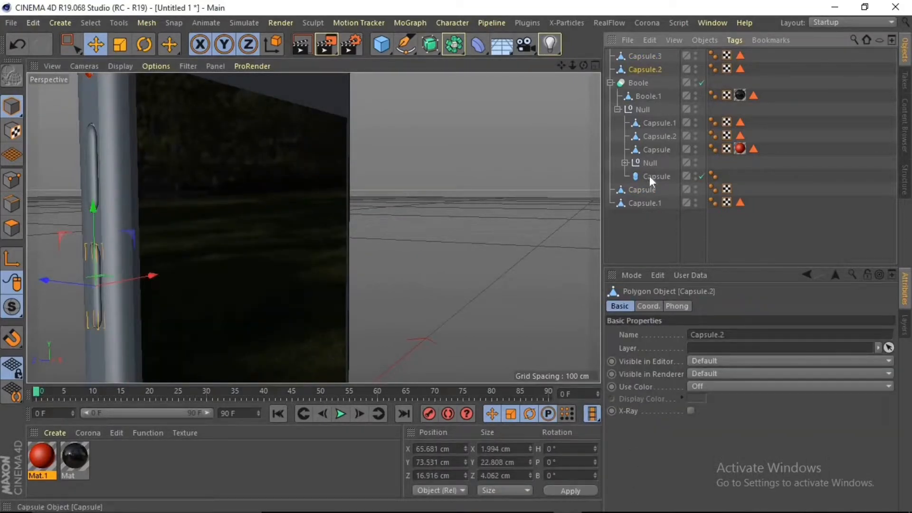
left_click(645, 138)
left_click_drag(136, 275, 449, 232, "ctrl")
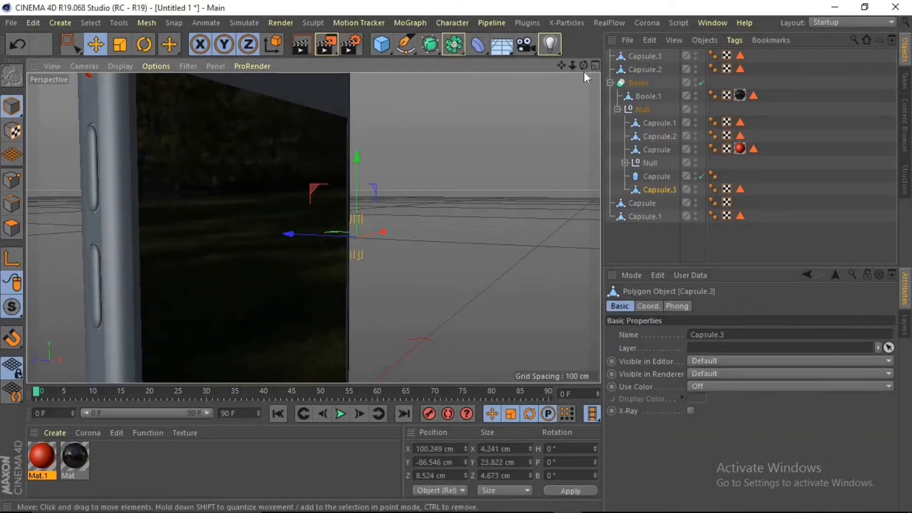
Rotate the copied cutter's heading 180° and move it into the phone's opposite edge at about X 75.7 cm.
left_click_drag(584, 66, 487, 67)
left_click(144, 44)
left_click_drag(417, 267, 596, 208)
key("e")
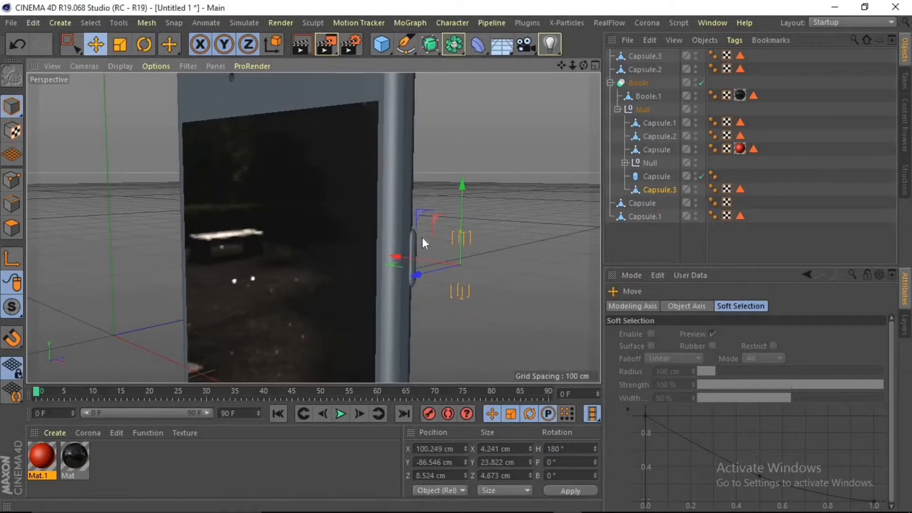
left_click_drag(423, 237, 371, 244)
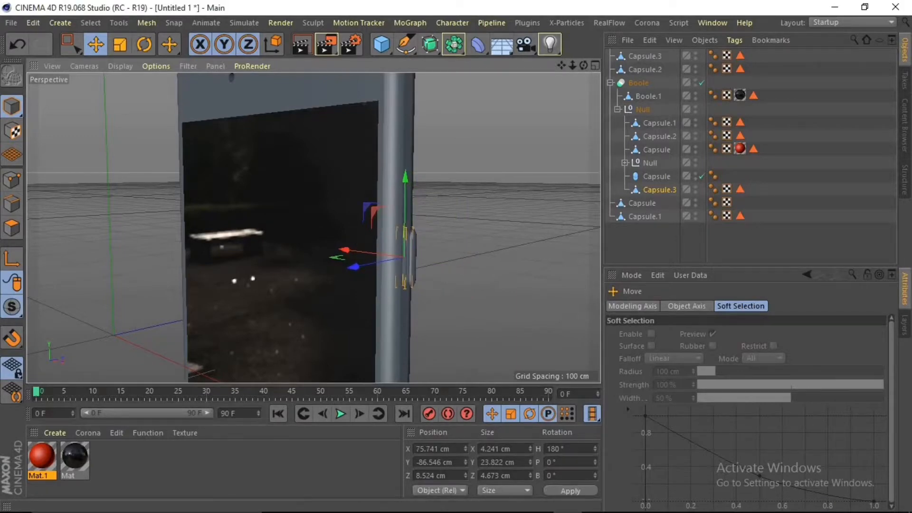
Move the opposite-side button into its new cutout, to about X 216.8 cm.
left_click_drag(584, 66, 560, 91)
scroll(343, 250, "up", 4)
left_click_drag(584, 67, 593, 109)
left_click(645, 57)
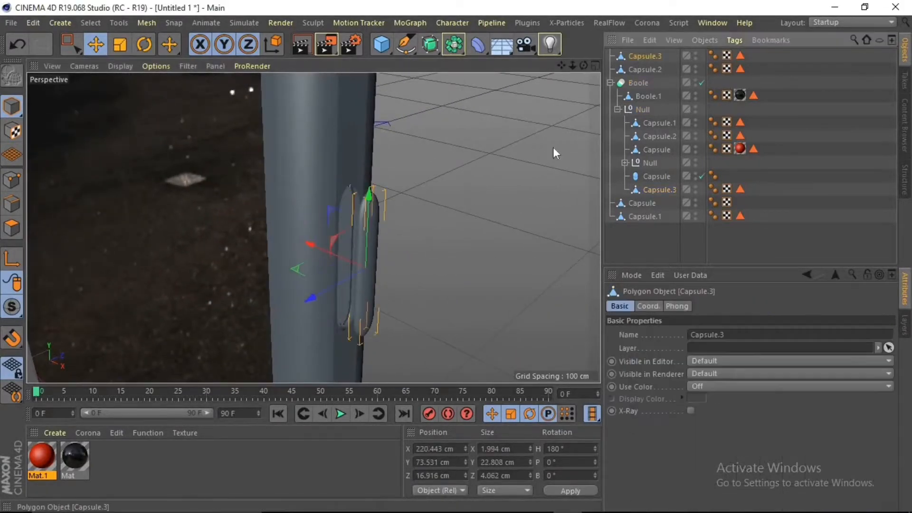
scroll(323, 238, "up", 1)
left_click_drag(321, 251, 300, 243)
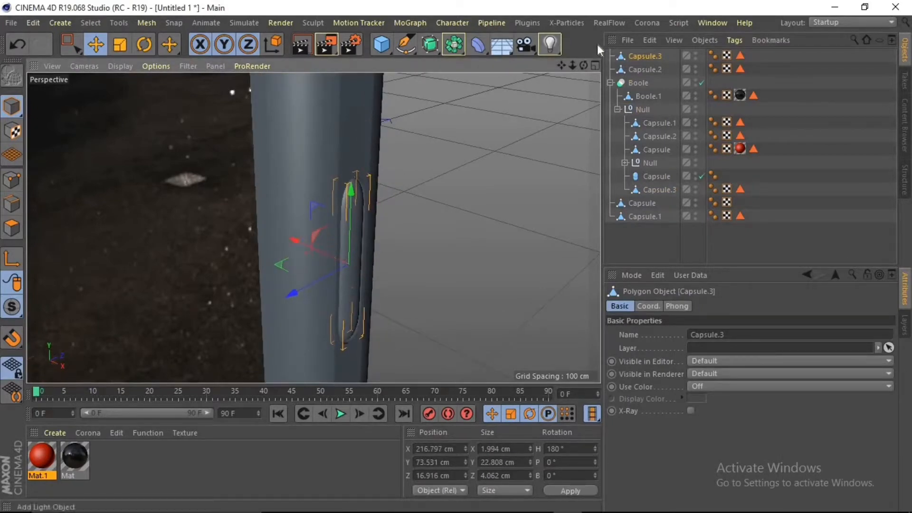
left_click_drag(584, 66, 613, 80)
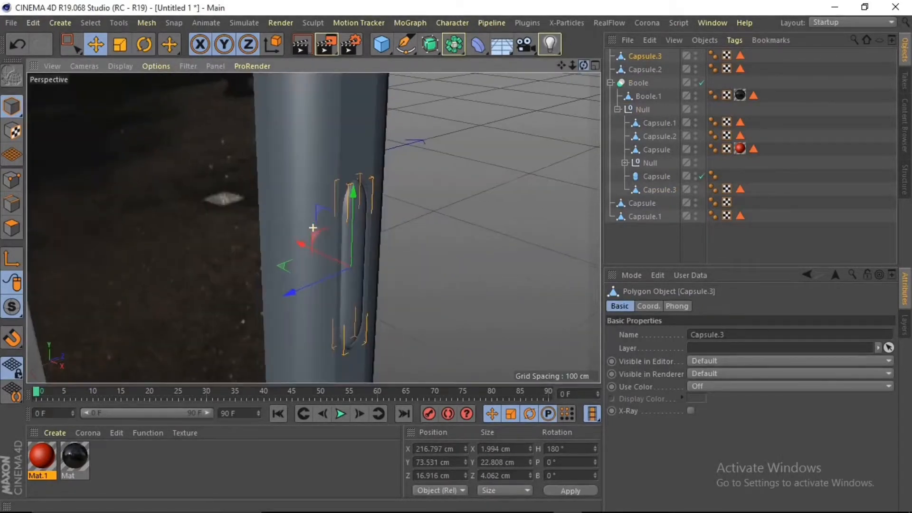
Select the opposite-side button with its cutter and raise both slightly along the phone's edge in the Front view.
left_click(643, 203)
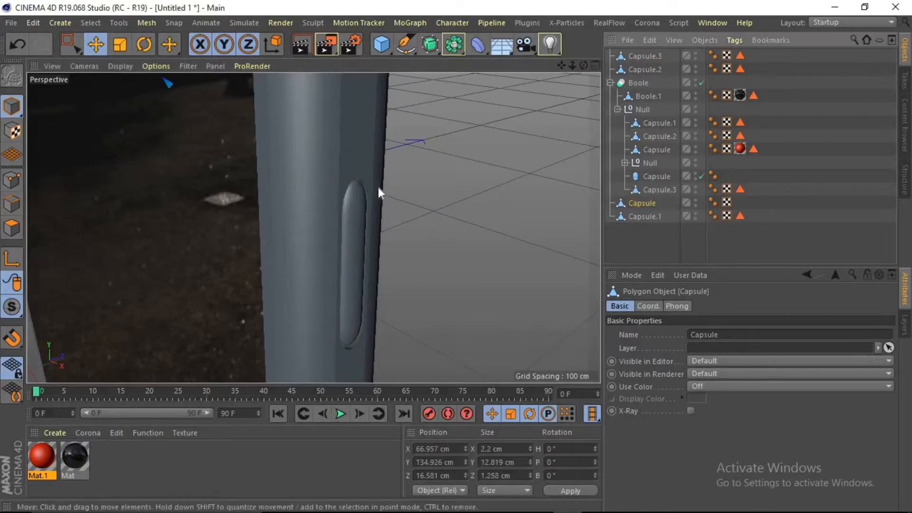
left_click(643, 70, "ctrl")
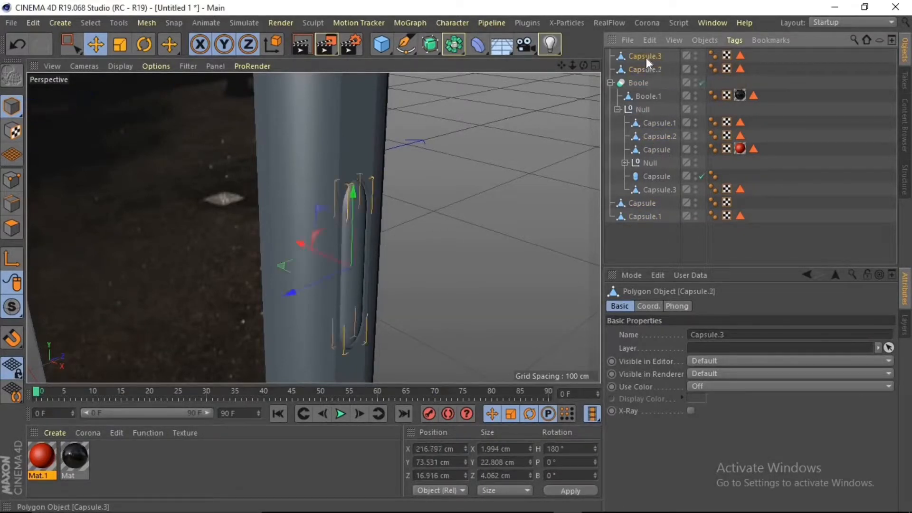
left_click(659, 136, "ctrl")
left_click(659, 137, "ctrl")
left_click(654, 149, "ctrl")
left_click(655, 149, "ctrl")
left_click(660, 188, "ctrl")
left_click_drag(573, 65, 509, 66)
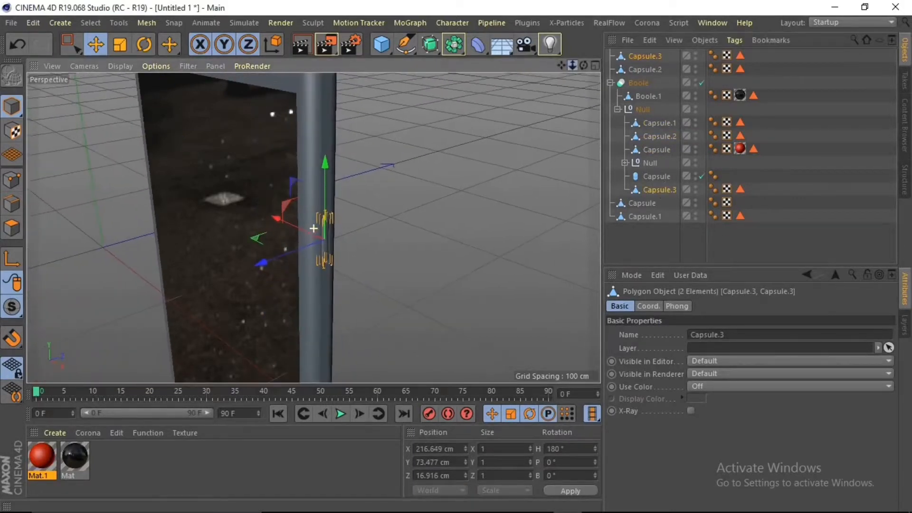
left_click_drag(573, 65, 396, 8)
left_click(595, 66)
left_click(595, 230)
scroll(432, 172, "down", 8)
scroll(398, 260, "up", 3)
key("t")
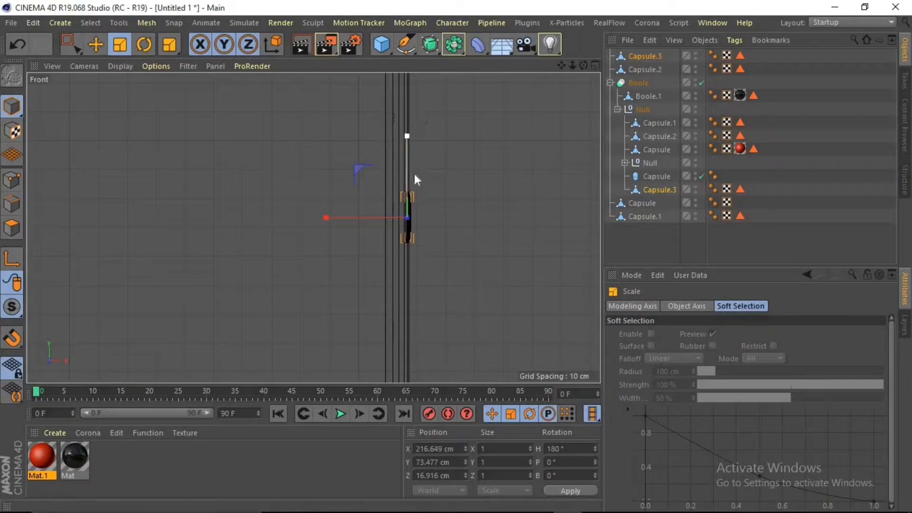
scroll(416, 172, "down", 2)
key("e")
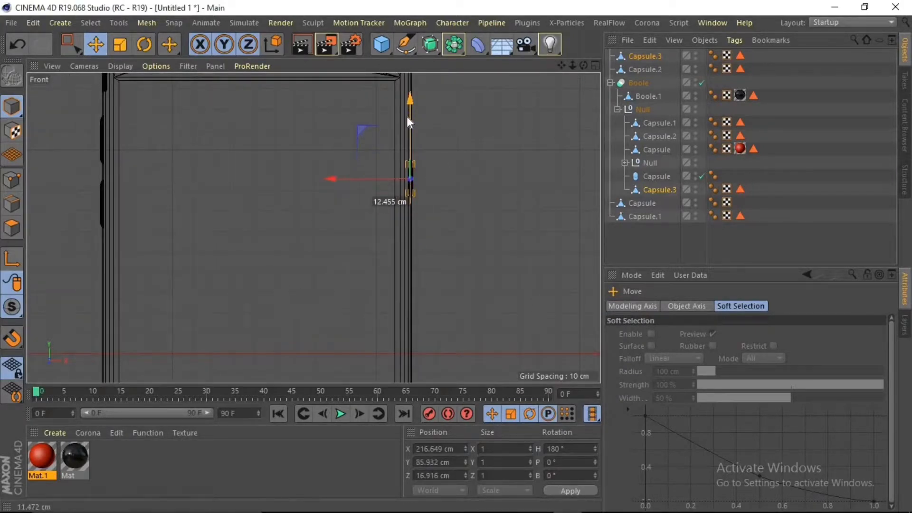
Duplicate the opposite-side button and its cutter down to about Y 26.9 cm and stretch the copies along Y.
left_click_drag(407, 117, 406, 264)
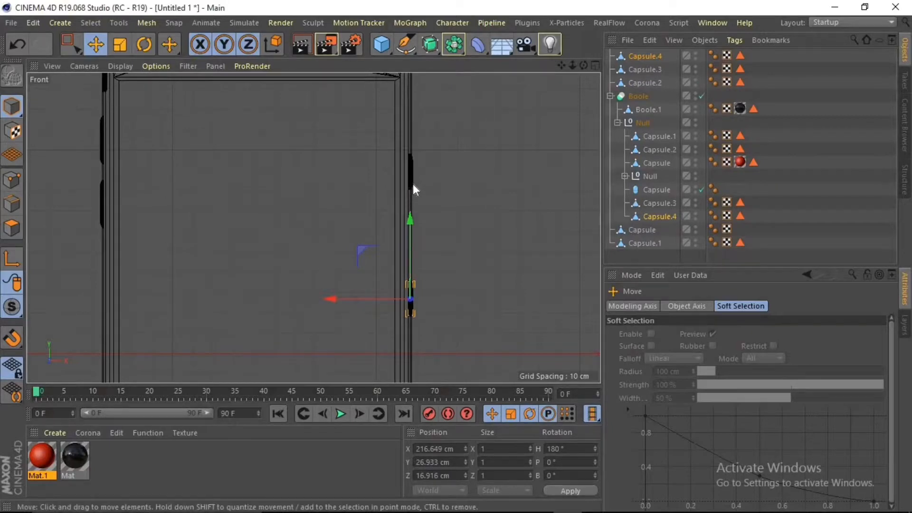
left_click(119, 45)
left_click_drag(411, 247, 407, 178)
left_click(596, 66)
left_click(308, 66)
left_click_drag(584, 65, 560, 9)
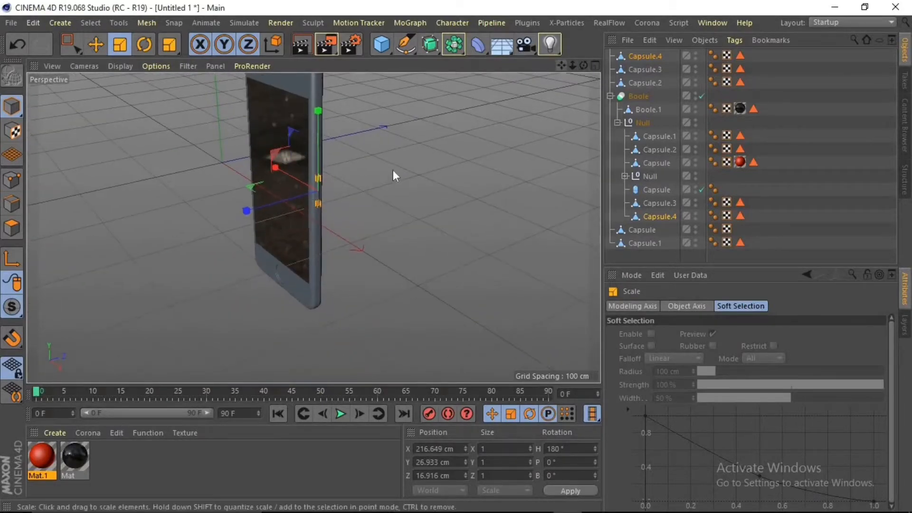
scroll(362, 219, "up", 5)
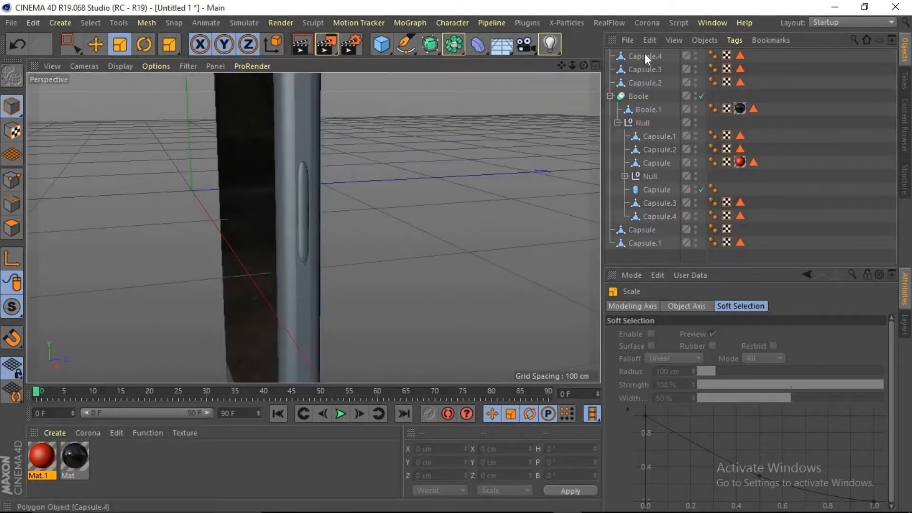
Add a cylinder primitive and set its orientation along the X axis.
left_click(646, 56)
left_click_drag(378, 50, 646, 63)
key("r")
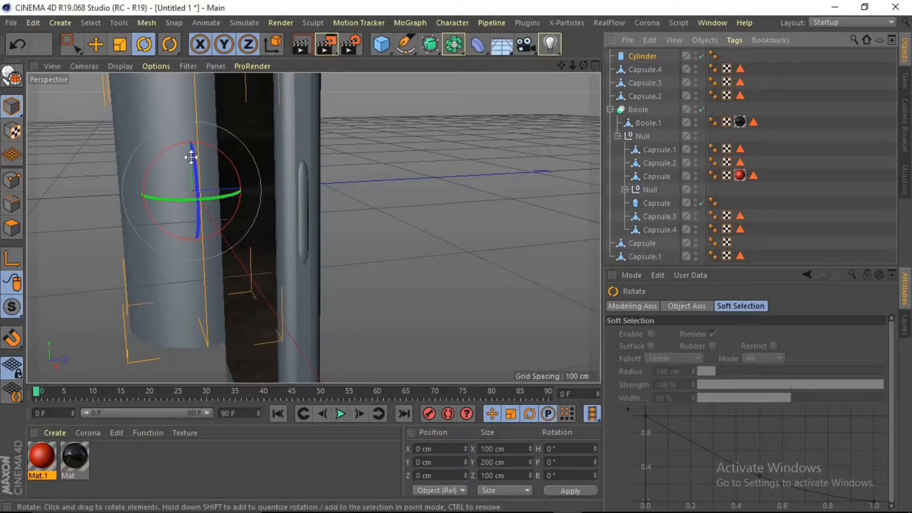
left_click(642, 56)
left_click(710, 388)
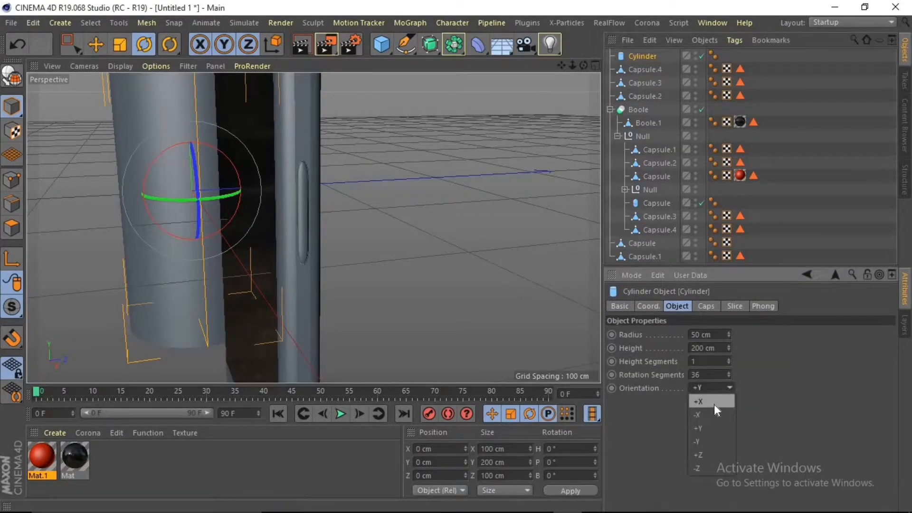
left_click(720, 415)
Shrink the cylinder to about 4.1 cm in diameter and make it an editable polygon object.
key("e")
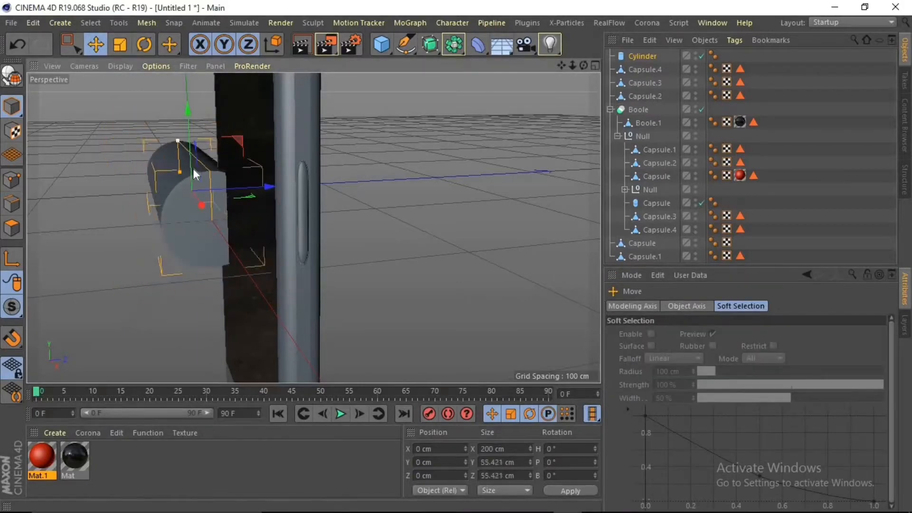
left_click_drag(193, 168, 194, 170)
left_click_drag(585, 66, 314, 228)
left_click(12, 76)
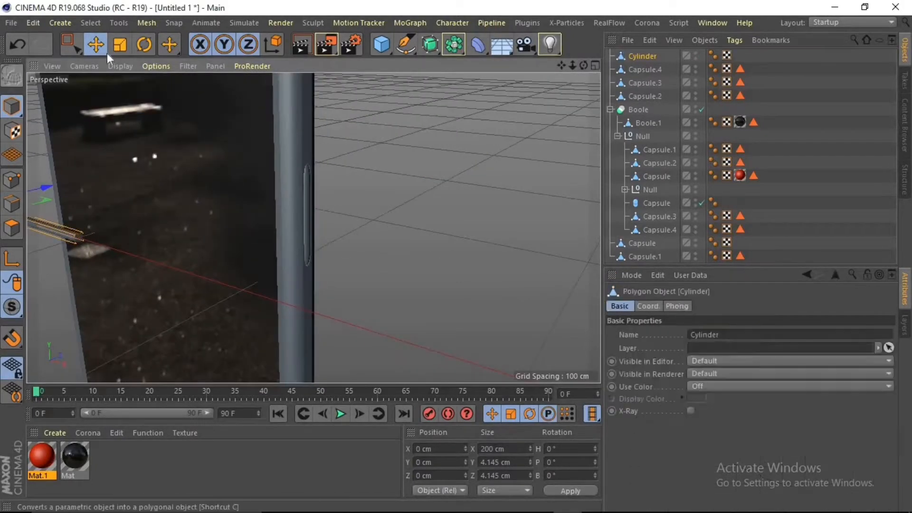
Move the cylinder to about X 181.2 cm and scale it to about 48.8 cm long and 2.2 cm thick.
scroll(73, 195, "down", 2)
left_click_drag(38, 222, 213, 274)
left_click(118, 50)
left_click_drag(378, 248, 290, 271)
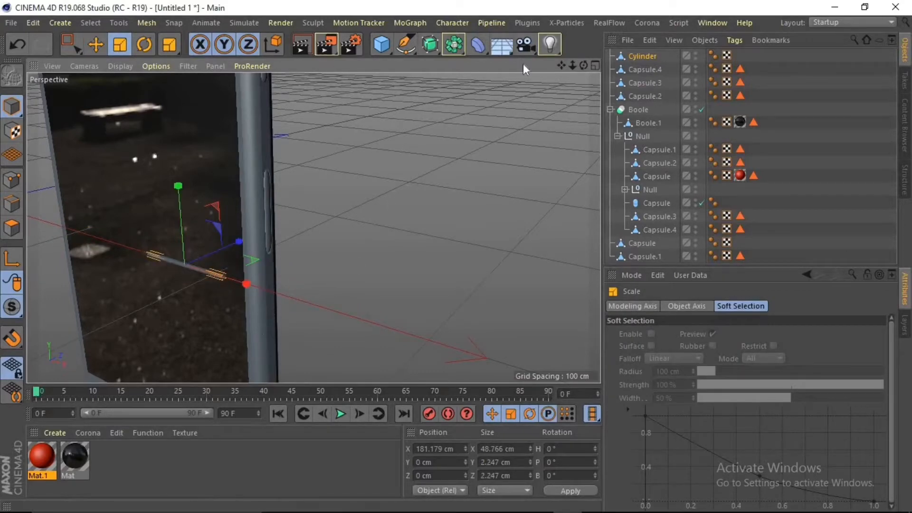
Raise the thin cylinder to about Y 13 cm and shift it along Z to about 27.5 cm.
left_click_drag(584, 66, 311, 228)
scroll(259, 184, "up", 2)
left_click(596, 66)
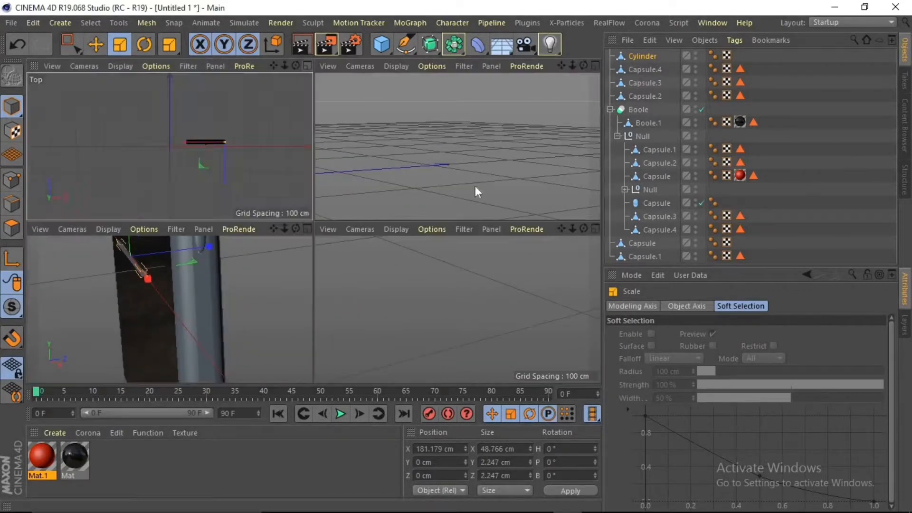
scroll(264, 299, "down", 4)
left_click_drag(273, 229, 159, 351)
scroll(94, 155, "up", 2)
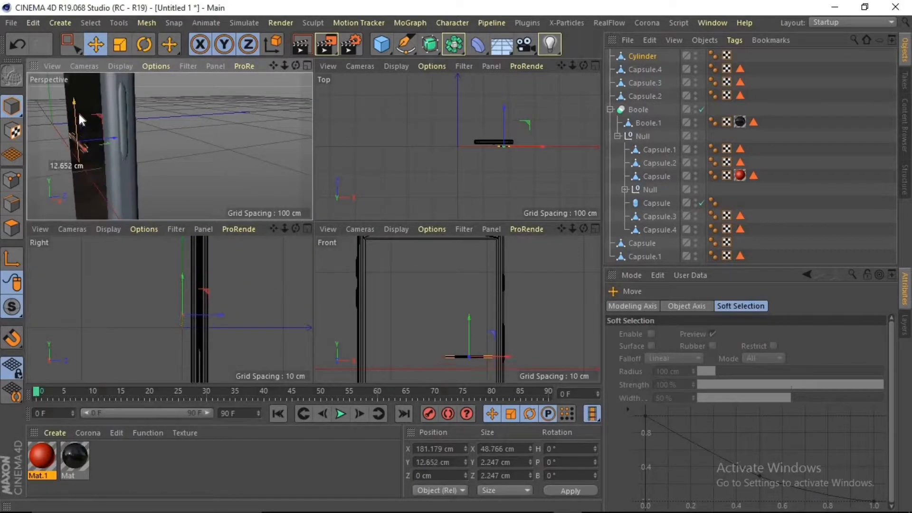
left_click_drag(82, 119, 81, 117)
left_click_drag(112, 139, 149, 139)
Position the thin cylinder inside the phone's edge at about X 208.2, Z 16.7 cm and shorten it to about 4.2 cm.
left_click(308, 67)
scroll(314, 228, "up", 2)
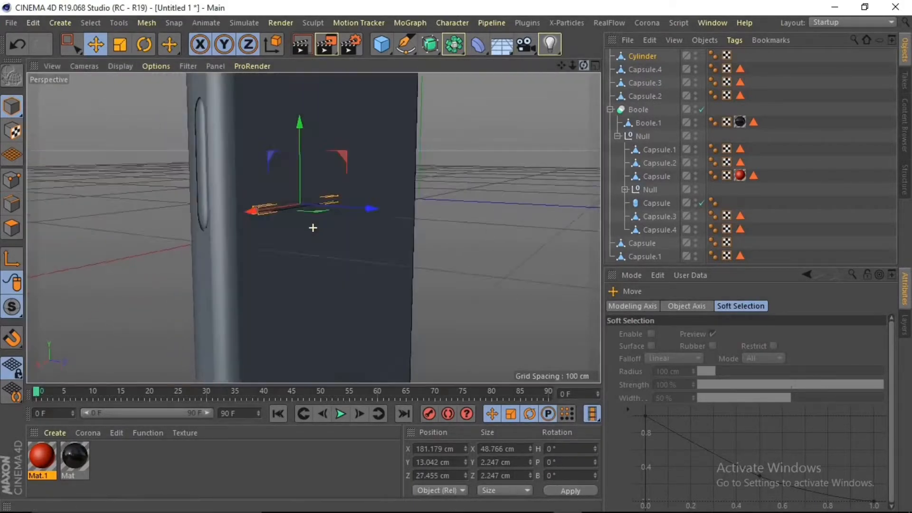
left_click_drag(367, 199, 270, 185)
left_click_drag(265, 196, 320, 212)
scroll(320, 212, "up", 3)
left_click_drag(584, 65, 554, 28)
left_click_drag(317, 188, 329, 189)
left_click_drag(584, 66, 562, 73)
key("t")
left_click_drag(288, 220, 222, 212)
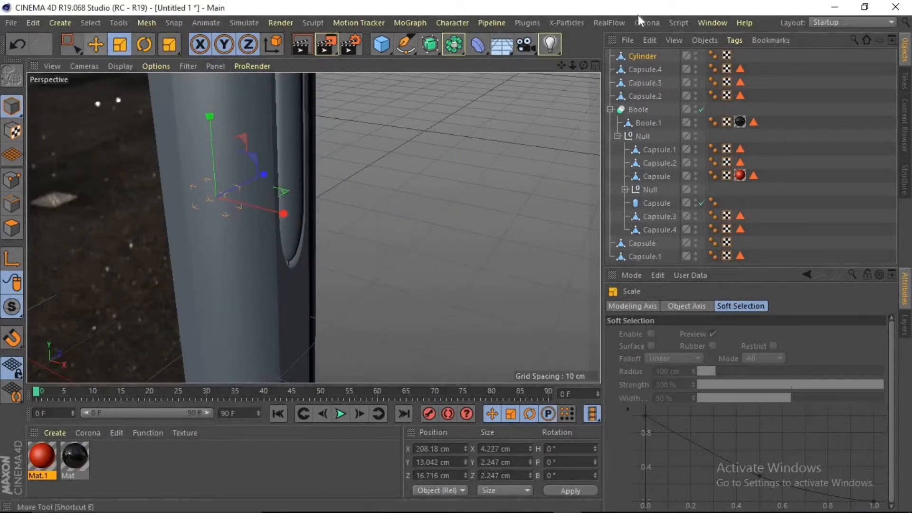
Add a Boole that subtracts the small cylinder from the stretched side piece Capsule.4, and shift the cylinder along X through its face.
left_click(649, 69)
left_click(457, 50)
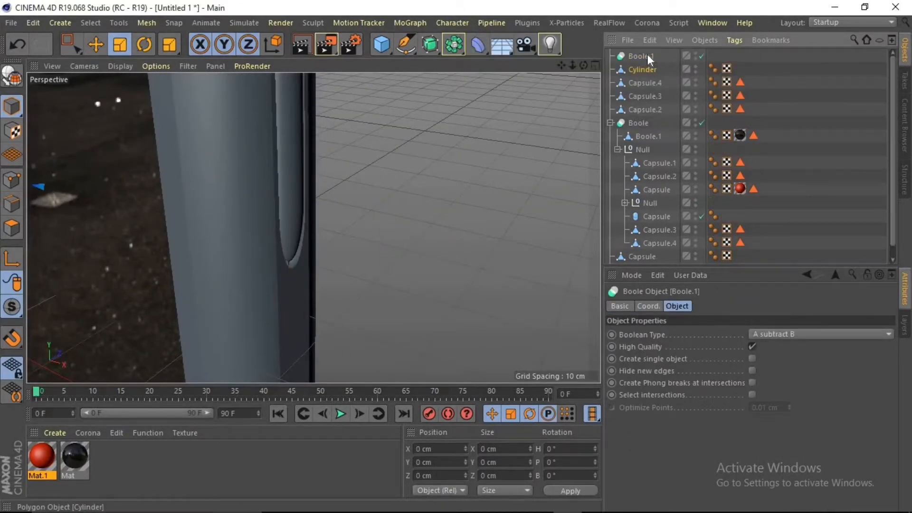
left_click_drag(648, 54, 641, 56)
key("e")
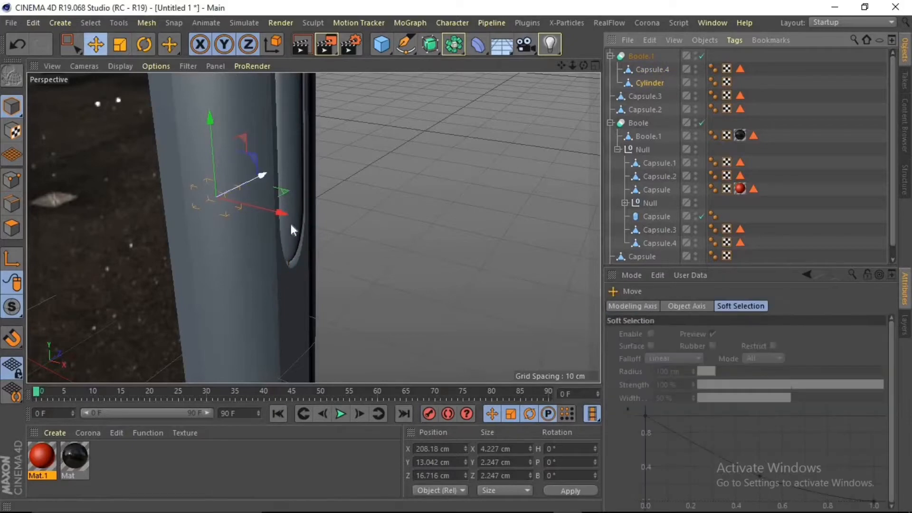
left_click_drag(283, 214, 357, 238)
Add an upright cylinder in the Top view, reduce its radius to about 1.2 cm and place it within the phone's outline.
left_click_drag(585, 65, 510, 67)
left_click(562, 124)
mouse_move(584, 66)
left_mouse_down()
mouse_move(606, 43)
mouse_move(609, 24)
mouse_move(528, 62)
mouse_move(584, 66)
left_mouse_up()
left_click(595, 65)
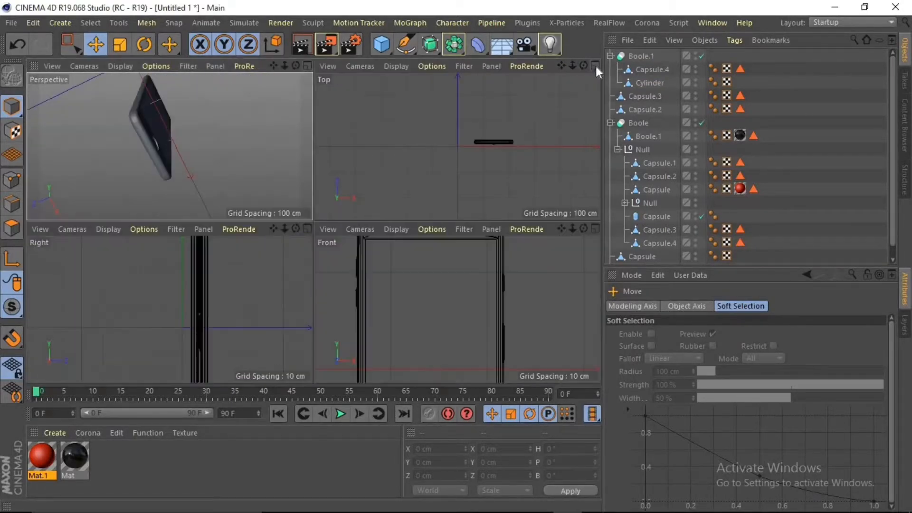
left_click(595, 67)
scroll(412, 226, "up", 8)
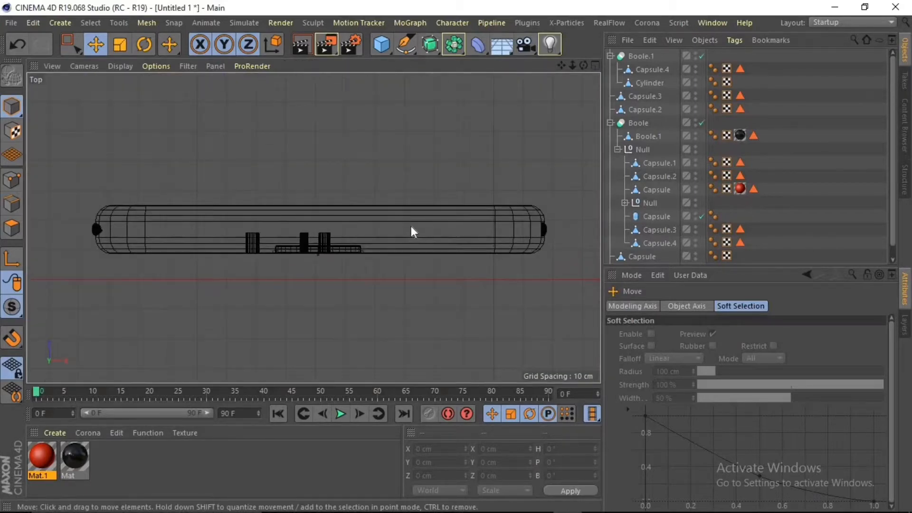
left_click(381, 44)
left_click(651, 63)
scroll(393, 206, "down", 5)
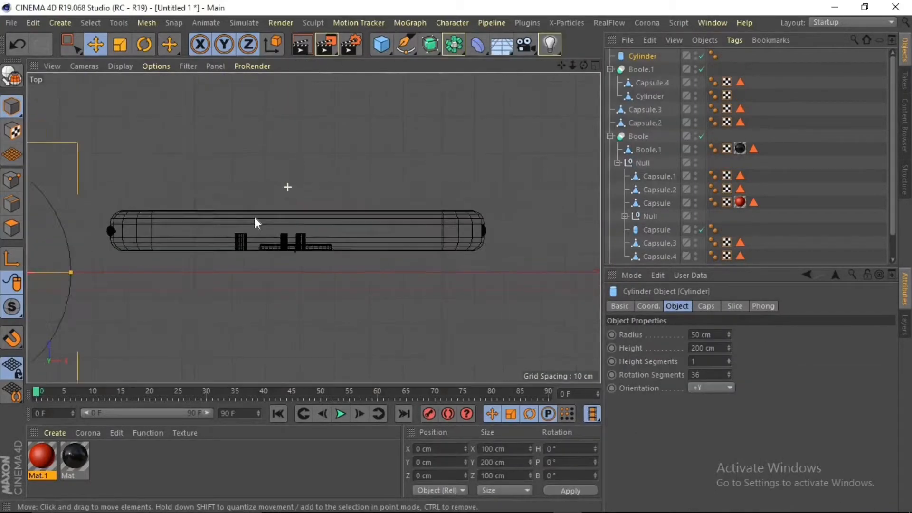
left_click_drag(130, 240, 313, 145)
scroll(324, 206, "up", 8)
left_click_drag(524, 223, 410, 226)
scroll(327, 218, "up", 1)
scroll(396, 223, "up", 2)
scroll(418, 222, "up", 2)
Duplicate the last two cylinders to extend the row to six and group all six under a null.
left_click(644, 70, "ctrl")
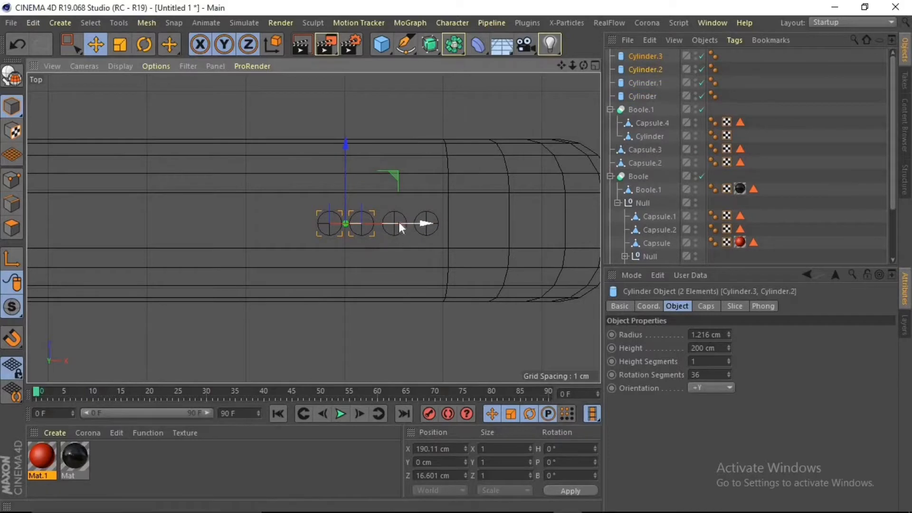
left_click_drag(336, 238, 338, 240, "ctrl")
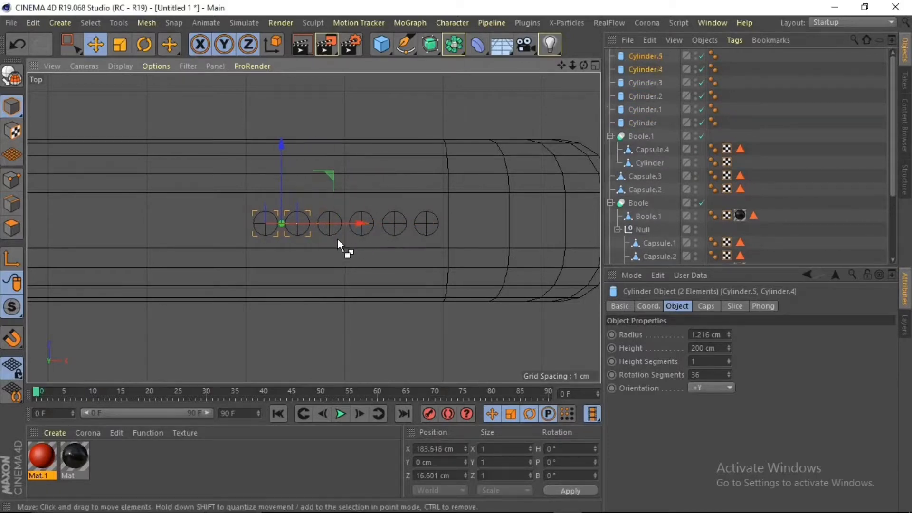
left_click(642, 123, "shift")
key("alt+g")
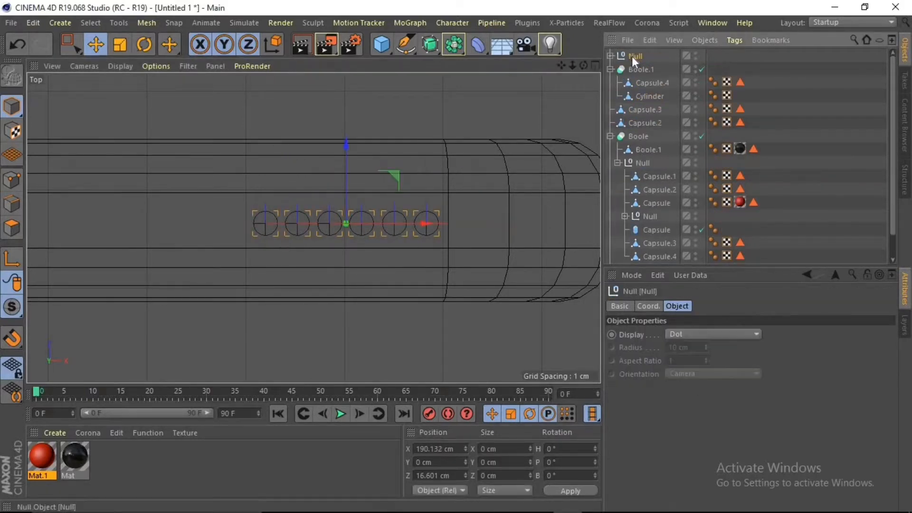
Add a Symmetry object and nest the null holding the six cylinders inside it.
left_click_drag(454, 50, 635, 114)
left_click_drag(639, 69, 649, 53)
scroll(313, 229, "down", 6)
scroll(314, 228, "up", 2)
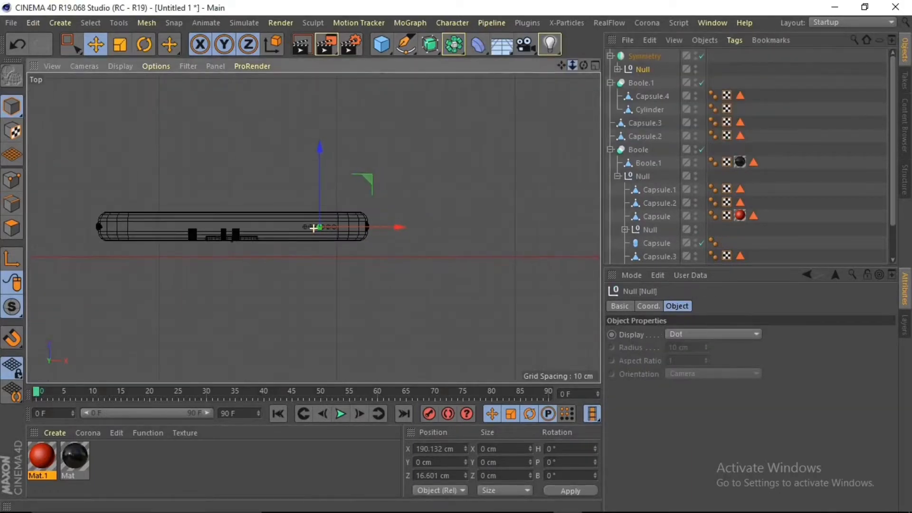
Try the ZY and XZ mirror planes on the Symmetry object.
left_click(642, 56)
left_click(684, 334)
left_click(683, 361)
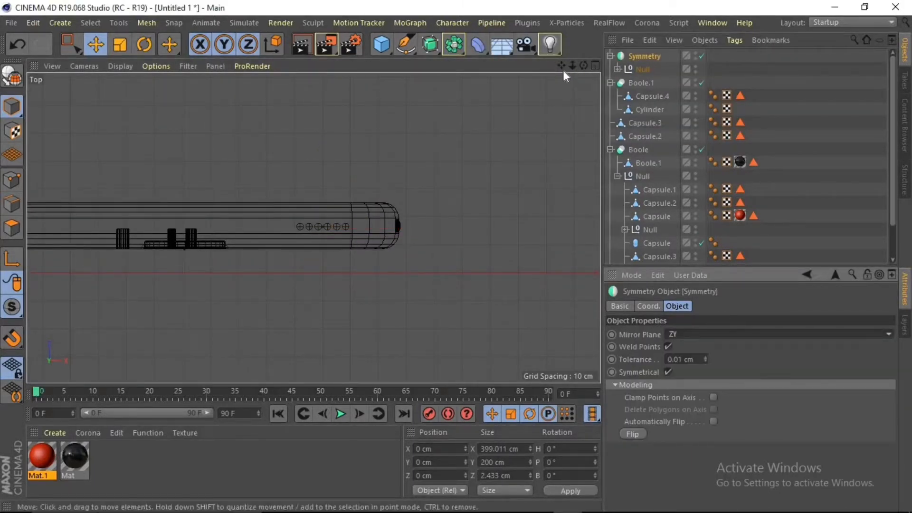
left_click(683, 334)
left_click(675, 375)
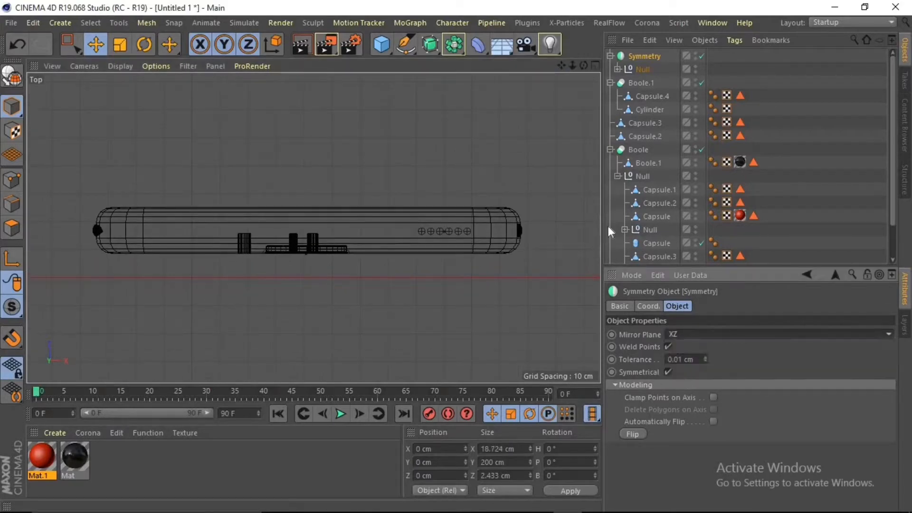
Lower the null with the cylinders to about Y -153.2 cm so they pass through the phone's bottom edge.
left_click(598, 66)
left_click_drag(296, 66, 268, 67)
left_click(642, 70)
left_click_drag(168, 109, 264, 162)
left_click_drag(295, 66, 267, 70)
key("ctrl+z")
left_click(631, 70)
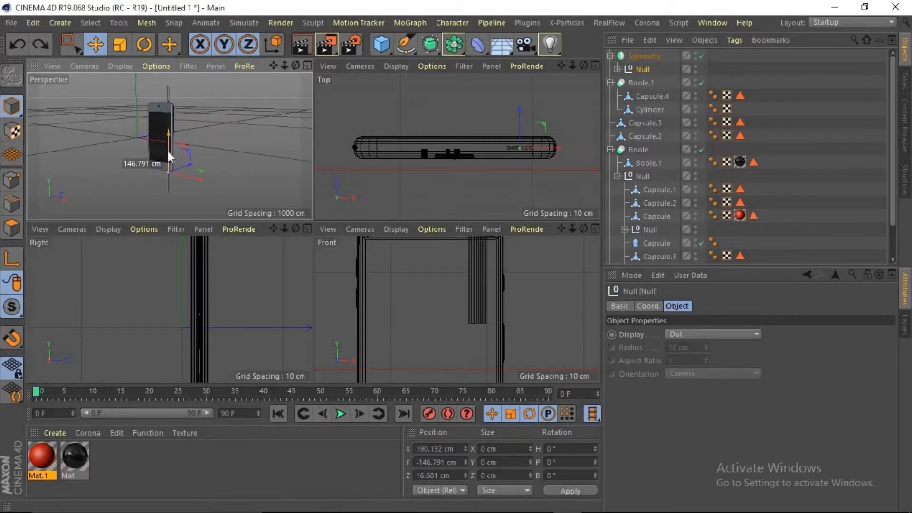
left_click_drag(168, 152, 168, 142)
middle_click(168, 142)
Try the XY mirror plane on the Symmetry object and settle on ZY.
left_click_drag(584, 66, 613, 24)
scroll(291, 348, "up", 3)
left_click(645, 56)
left_click(696, 335)
left_click(698, 346)
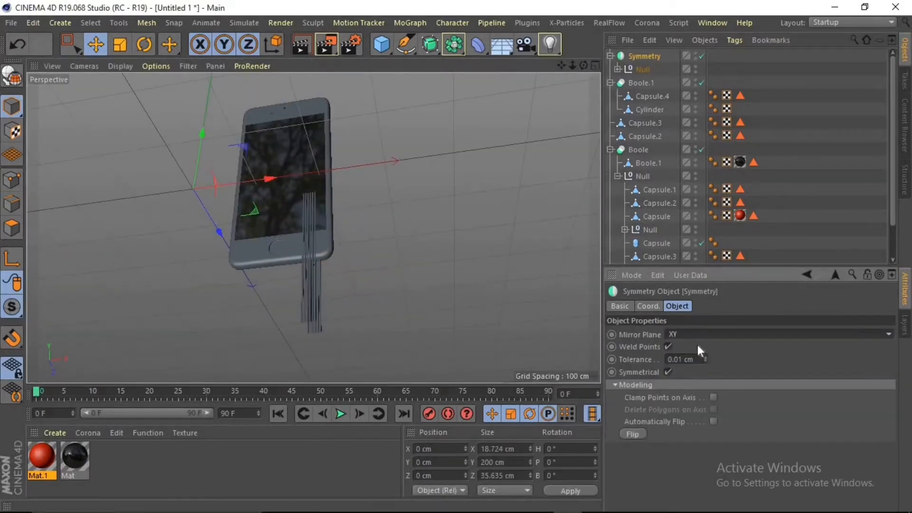
left_click(693, 335)
left_click(680, 346)
Move the Symmetry object's axis in the Top view to about X 141.7 cm, mirroring the holes to the phone's other half.
left_click(595, 66)
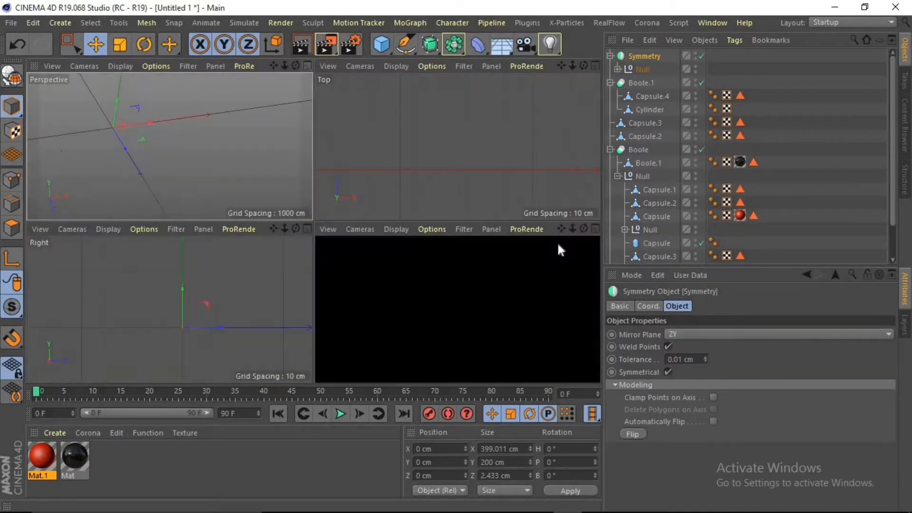
left_click(595, 66)
left_click_drag(573, 66, 57, 199)
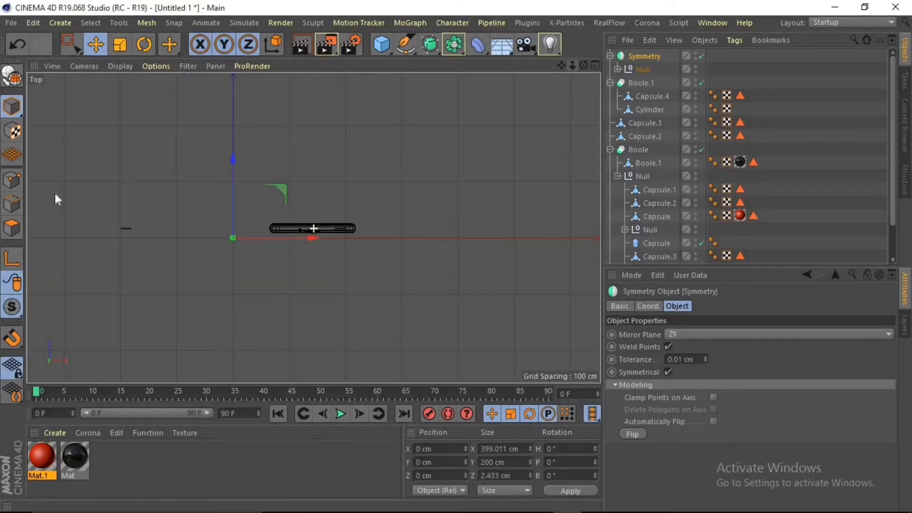
left_click(18, 265)
left_click_drag(306, 238, 368, 238)
scroll(314, 204, "up", 10)
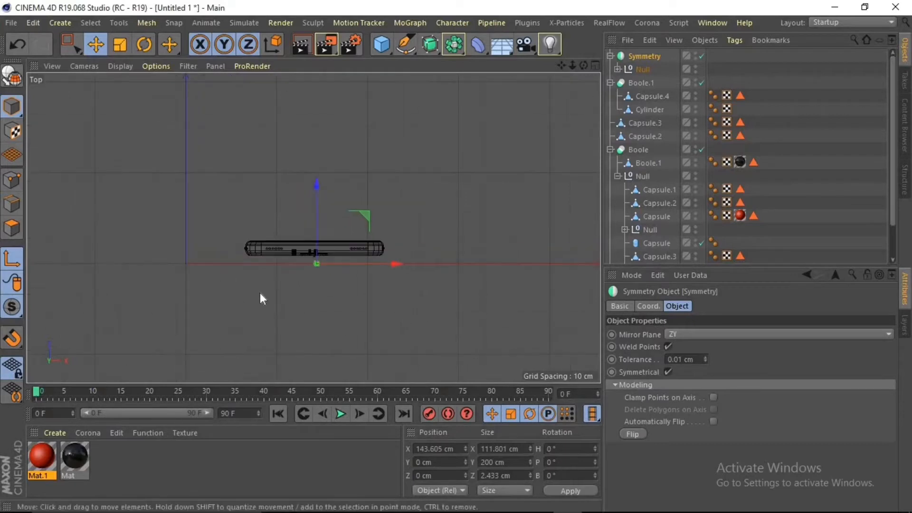
left_click_drag(562, 65, 497, 58)
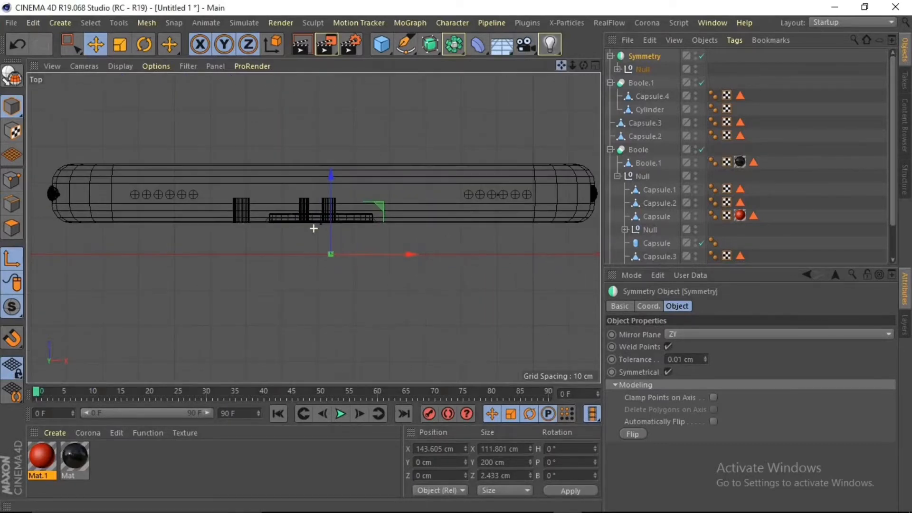
left_click_drag(397, 252, 390, 258)
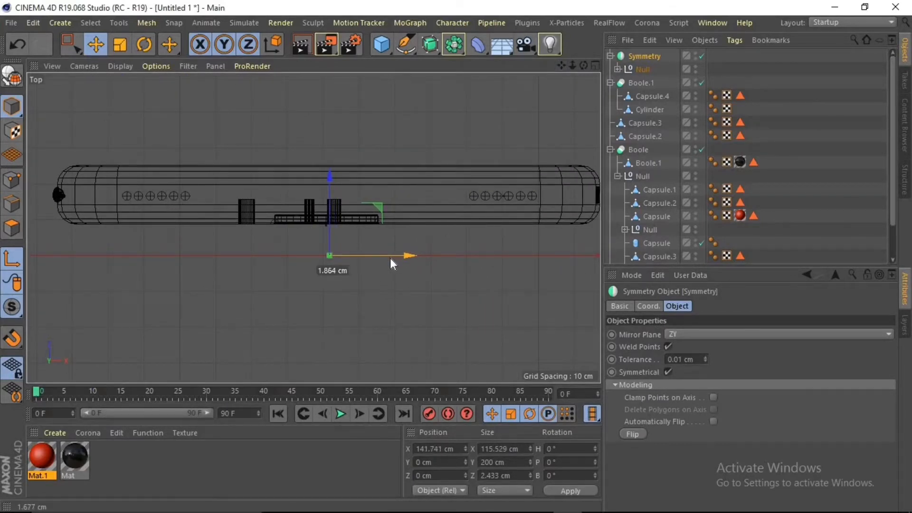
Enlarge the innermost cylinder's radius to about 1.67 cm and delete the other five cylinders in the null.
left_click(618, 69)
left_click(650, 83)
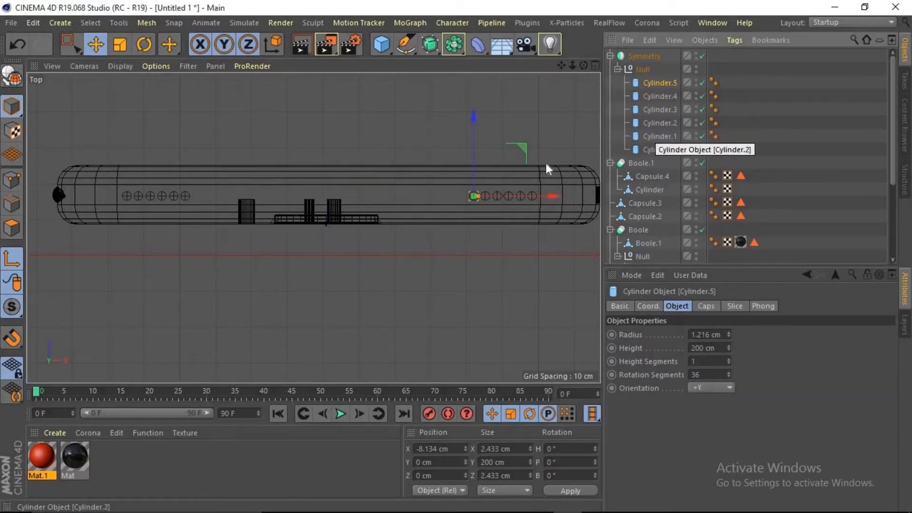
scroll(506, 180, "up", 2)
scroll(507, 179, "up", 5)
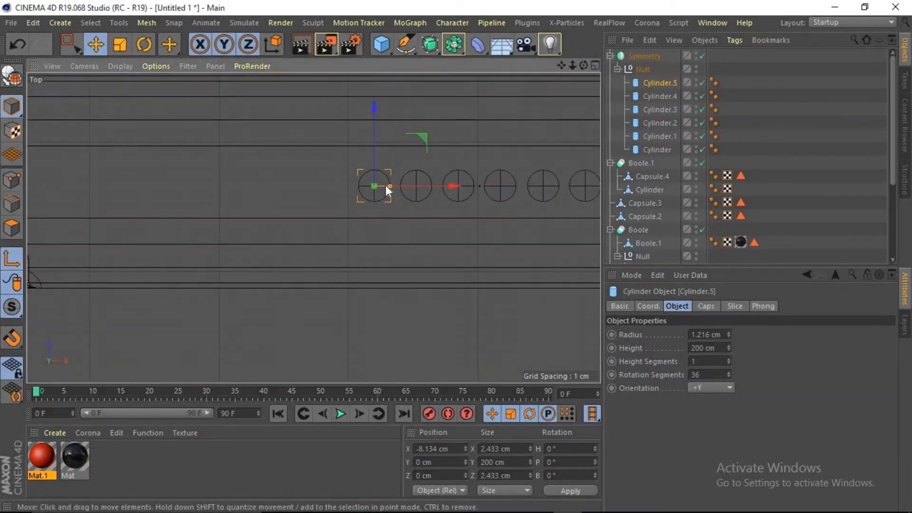
left_click_drag(390, 186, 396, 186)
left_click(661, 150)
left_click(660, 96, "shift")
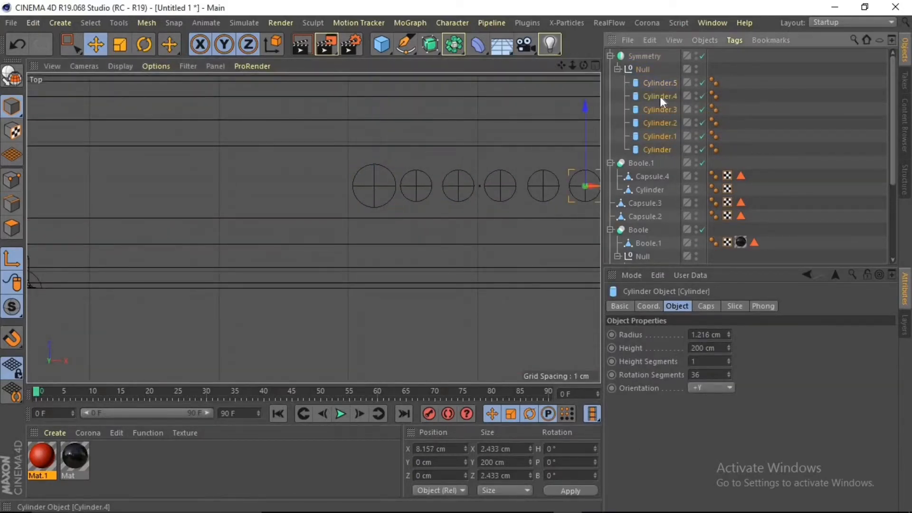
key("Delete")
Duplicate the enlarged cylinder along X in the Top view to form an evenly spaced row of six.
left_click(659, 83)
left_click_drag(437, 187, 564, 192)
left_click(7, 265)
left_click(655, 83)
left_click(656, 96, "shift")
middle_click_drag(563, 188, 418, 210, "alt")
left_click_drag(409, 187, 521, 187, "ctrl")
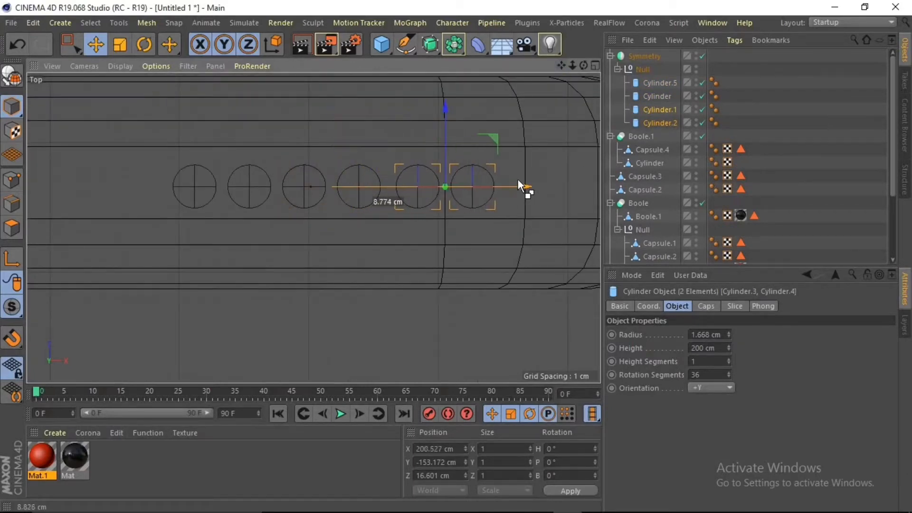
Select all six enlarged cylinders and move them along X to about 187.1 cm.
left_click(656, 83, "shift")
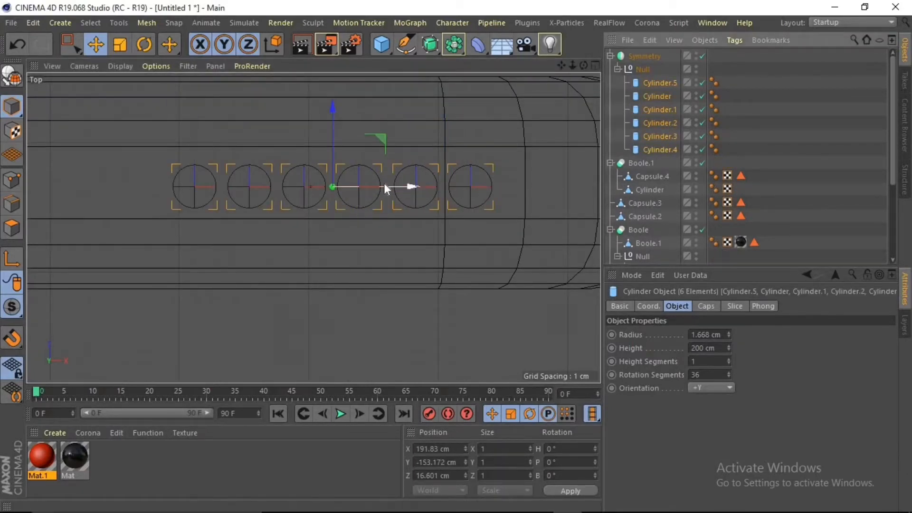
left_click_drag(384, 186, 328, 187)
scroll(518, 100, "down", 5)
left_click_drag(562, 66, 572, 66)
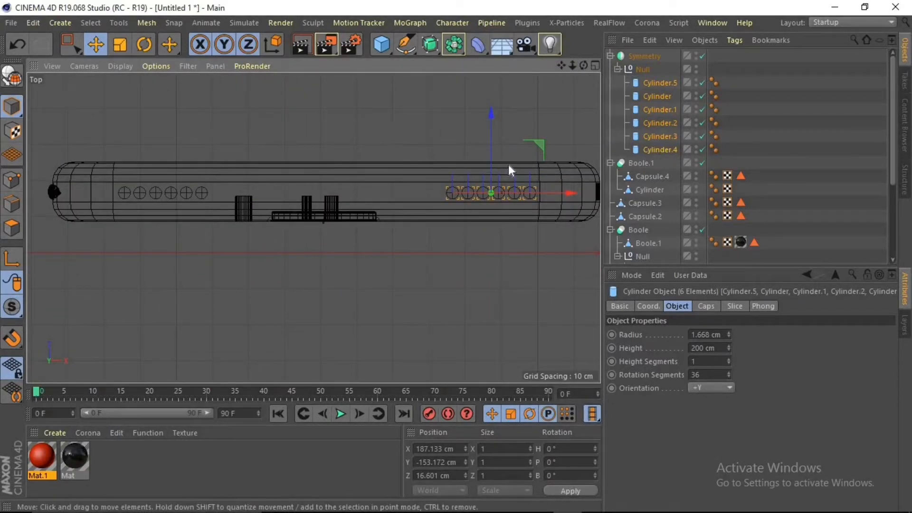
Duplicate the innermost cylinder along X twice to extend the row of speaker holes to eight.
left_click(660, 82)
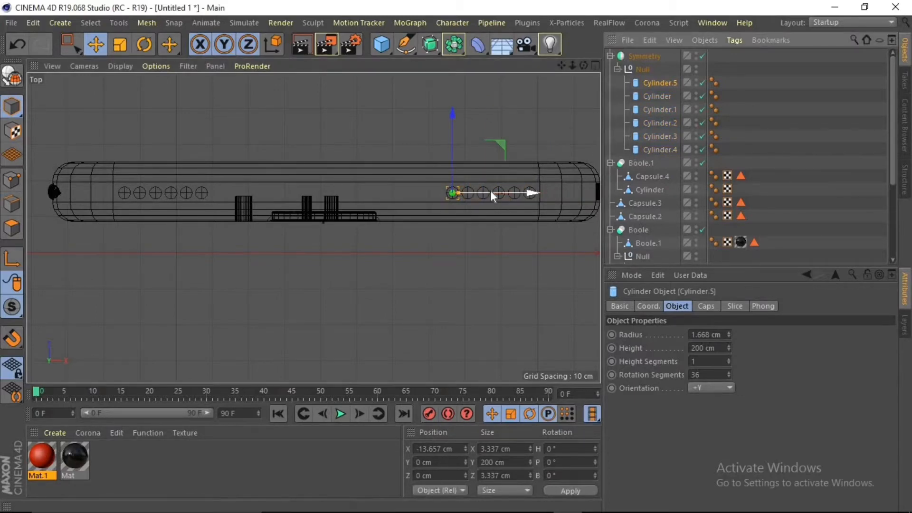
scroll(494, 193, "up", 3)
left_click_drag(476, 194, 453, 200, "ctrl")
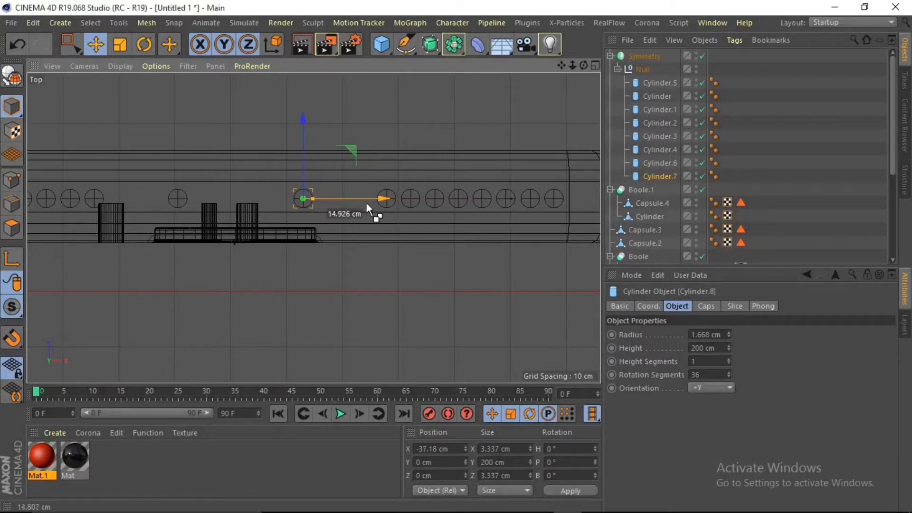
Duplicate another cylinder nearer the phone's middle at about X -37.18 cm and reduce its radius to about 1.01 cm.
left_click_drag(366, 201, 324, 178, "ctrl")
scroll(315, 189, "up", 3)
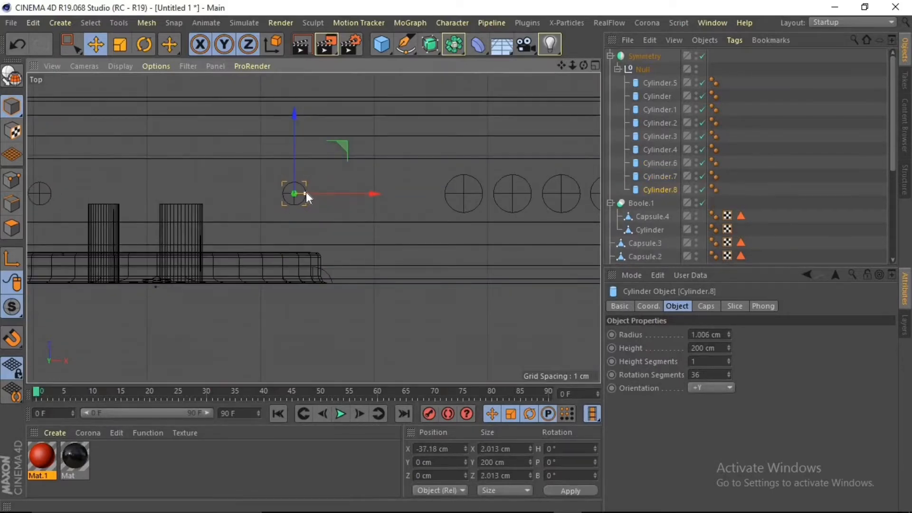
scroll(306, 193, "down", 2)
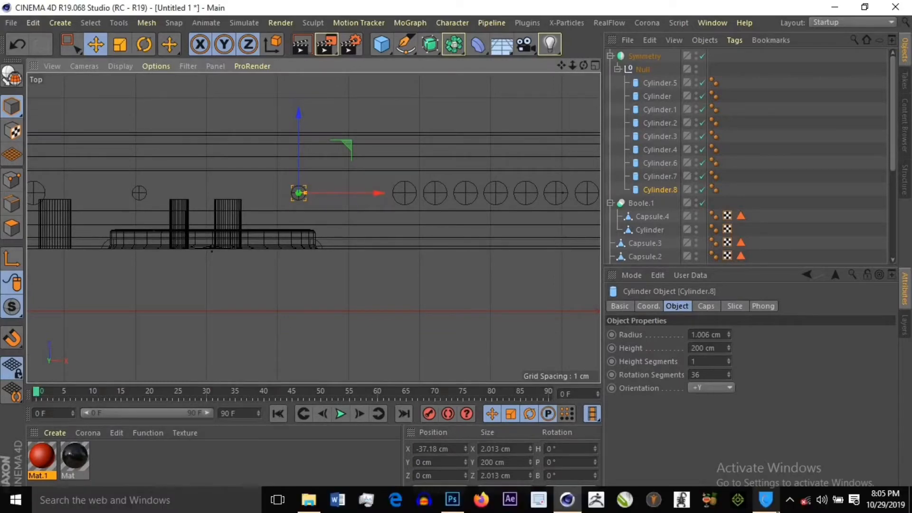
mouse_move(766, 500)
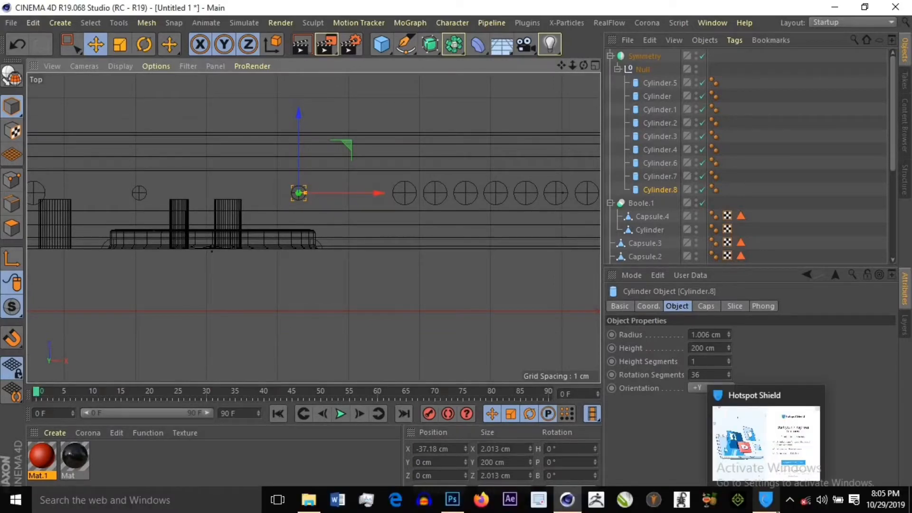
Move the null holding the hole cylinders down along Y to about -245 cm in the Perspective view.
left_click(594, 66)
left_click(308, 66)
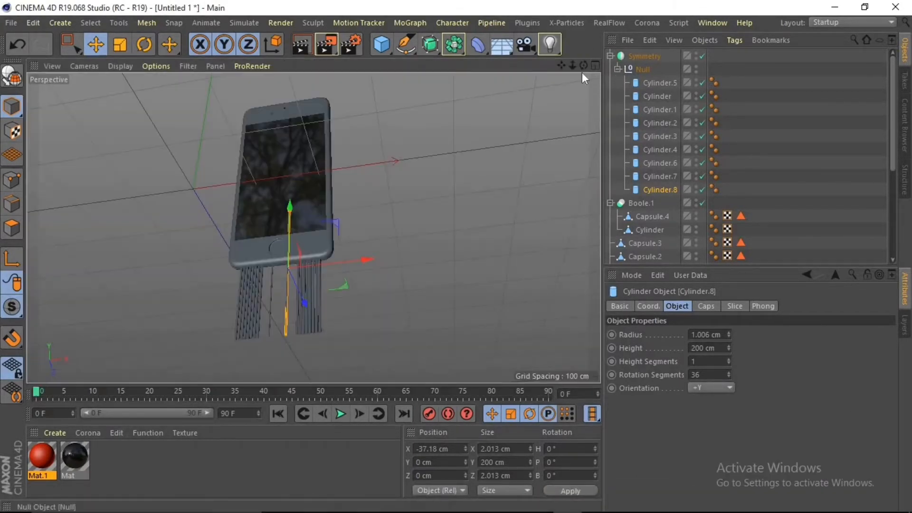
left_click_drag(584, 66, 537, 66)
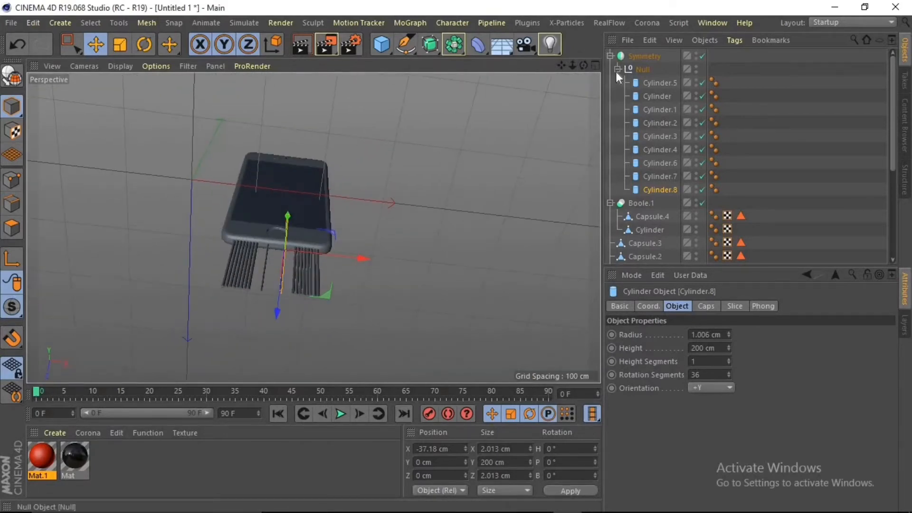
left_click(618, 69)
left_click(642, 70)
left_click_drag(309, 224, 308, 255)
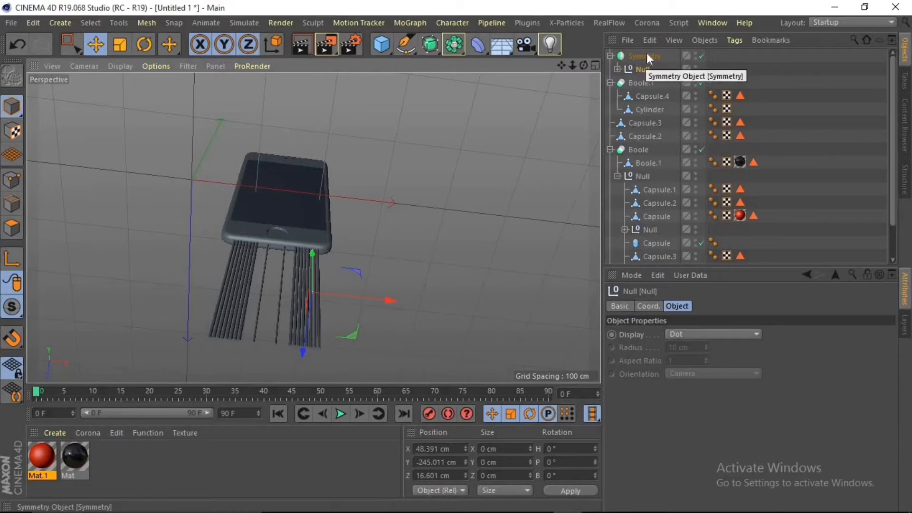
Place the Symmetry object inside the Boole's null so that its cylinders cut the phone body.
left_click_drag(634, 57, 659, 153)
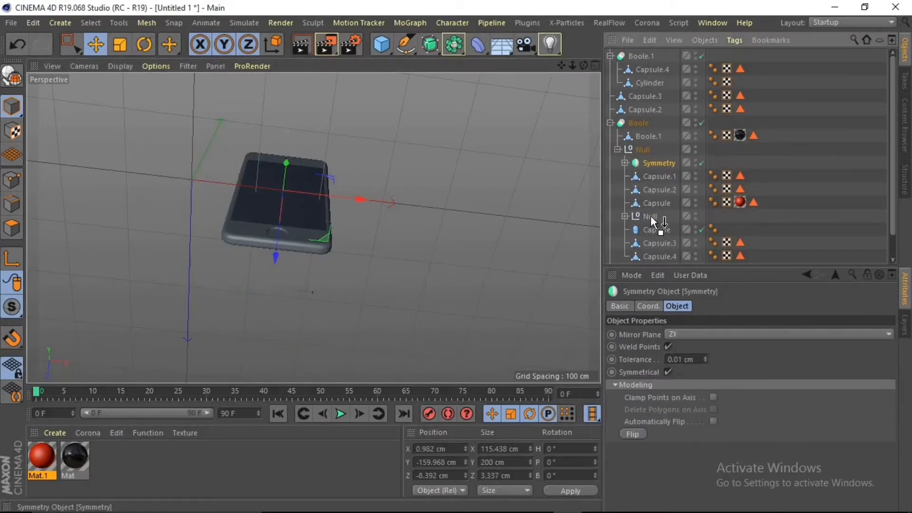
left_click_drag(651, 216, 646, 152)
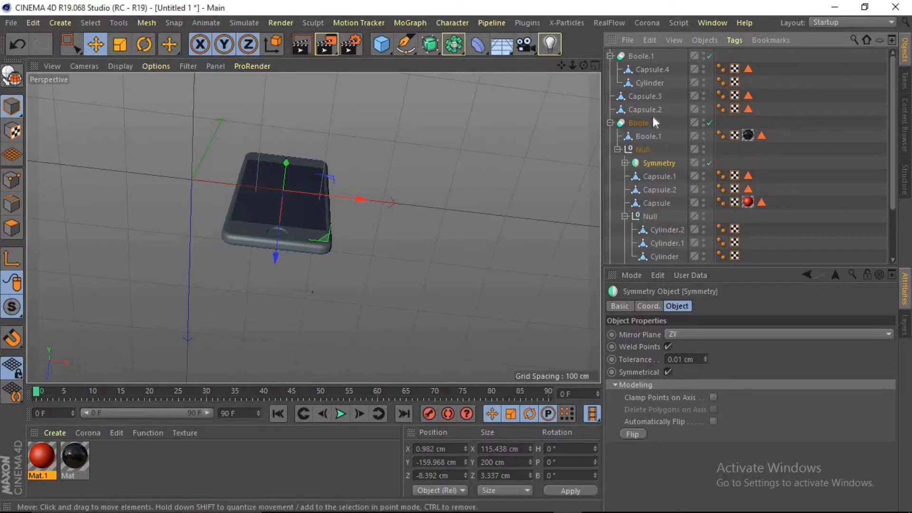
scroll(314, 224, "down", 2)
scroll(314, 224, "up", 8)
scroll(313, 225, "down", 4)
Raise the null inside the Symmetry to about Y -185 cm so the cylinders intersect the phone's bottom edge.
left_click(625, 163)
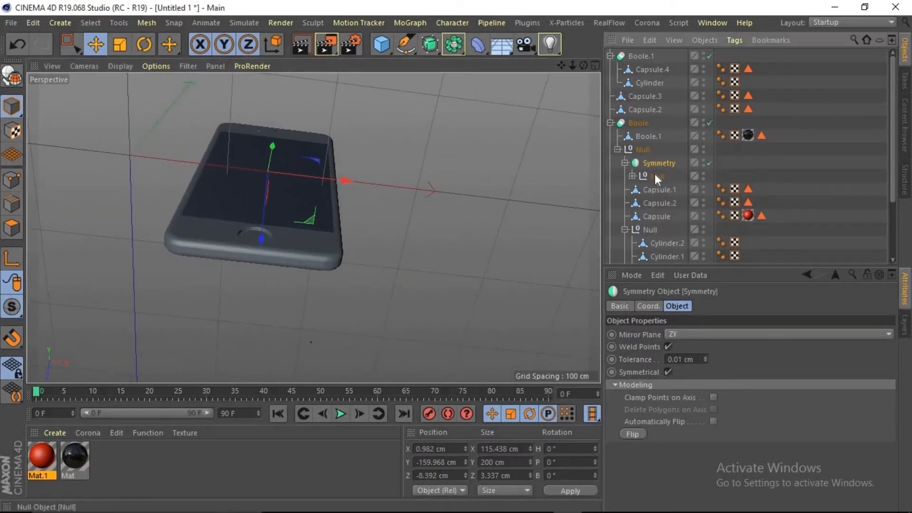
left_click(655, 174)
left_click_drag(313, 311, 327, 265)
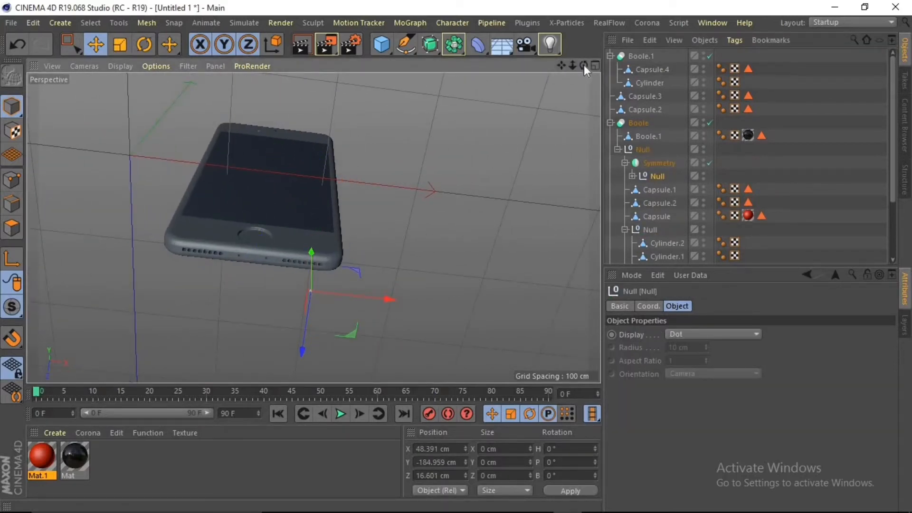
Add a Capsule primitive with +X orientation and reduce its radius to about 8.58 cm.
left_click_drag(584, 70, 528, 67)
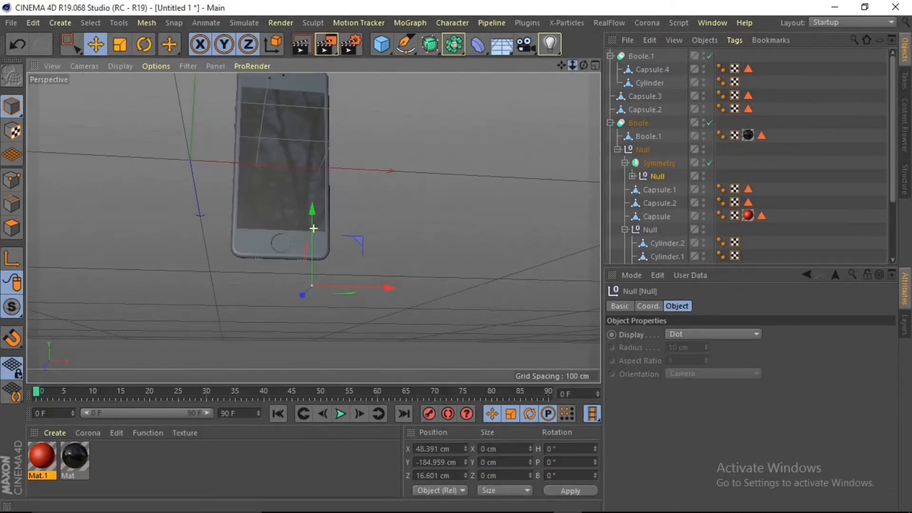
left_click(389, 51)
left_click(494, 117)
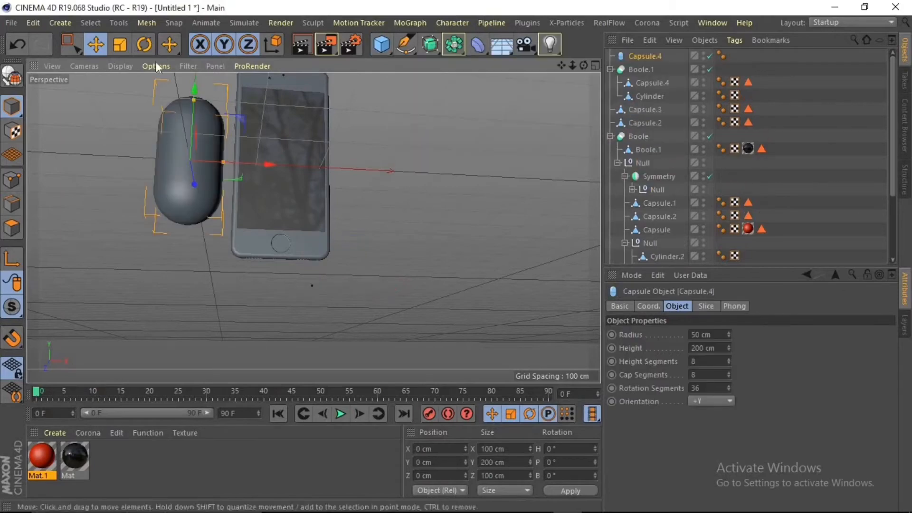
left_click(711, 402)
left_click(713, 398)
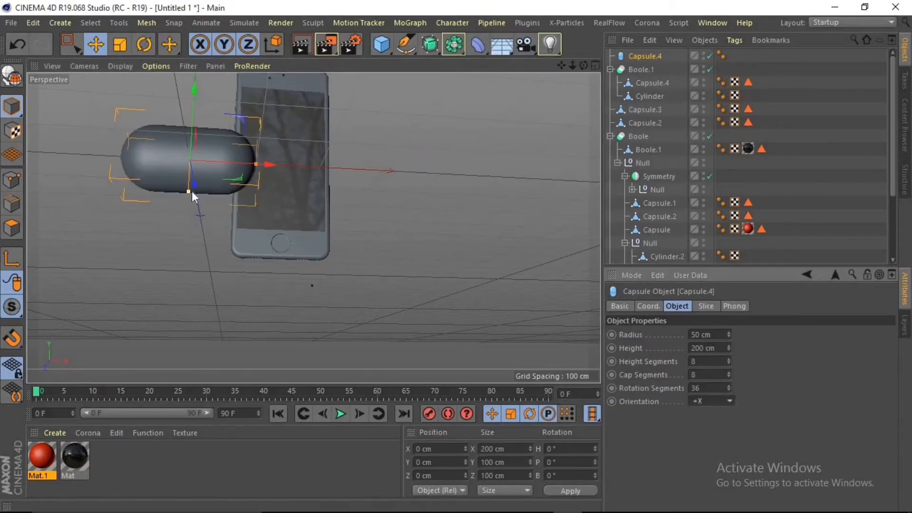
left_click_drag(191, 191, 193, 166)
Move the new capsule onto the phone's body in the Top view, at about Z 16.3 cm.
left_click(595, 65)
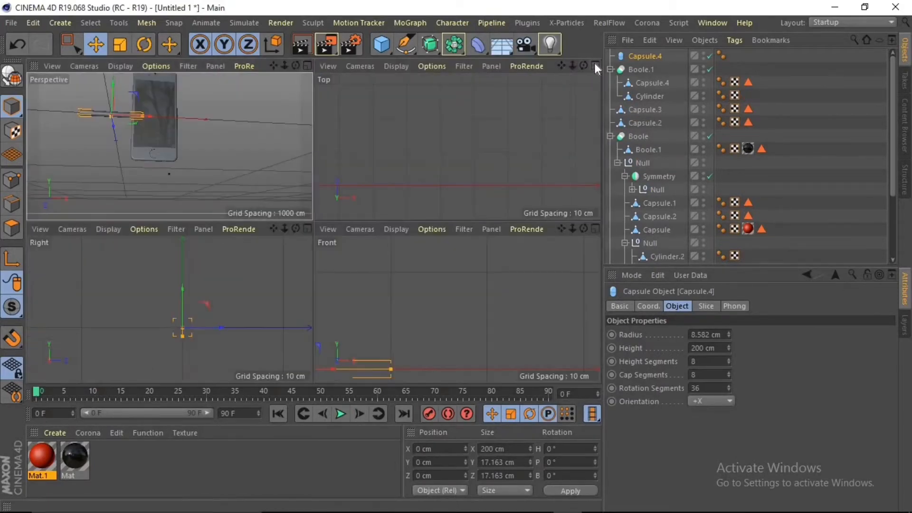
left_click(596, 66)
scroll(243, 300, "down", 6)
left_click_drag(90, 304, 355, 288)
scroll(252, 281, "up", 2)
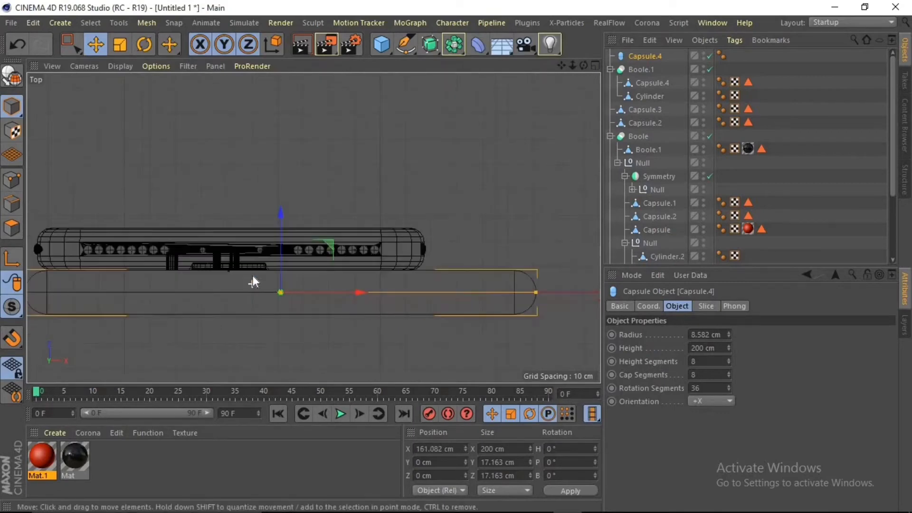
scroll(253, 282, "up", 2)
left_click_drag(290, 259, 288, 203)
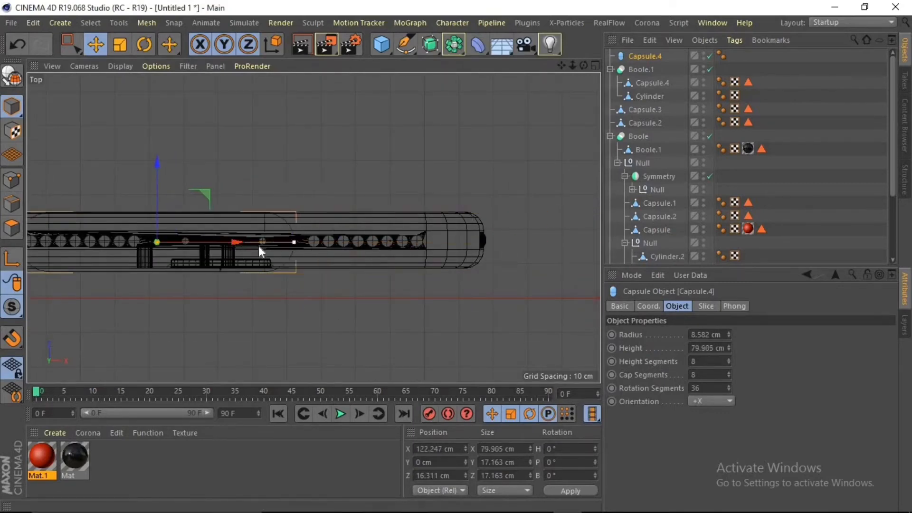
Shorten the capsule to about 17.16 cm and center it between the small holes at about X 141.57 cm.
scroll(226, 243, "up", 4)
left_click_drag(259, 236, 264, 238)
left_click_drag(324, 238, 269, 238)
Lower the capsule to the phone's bottom edge at about Y -141.9 cm and reduce its radius to about 3.67 cm.
left_click(595, 66)
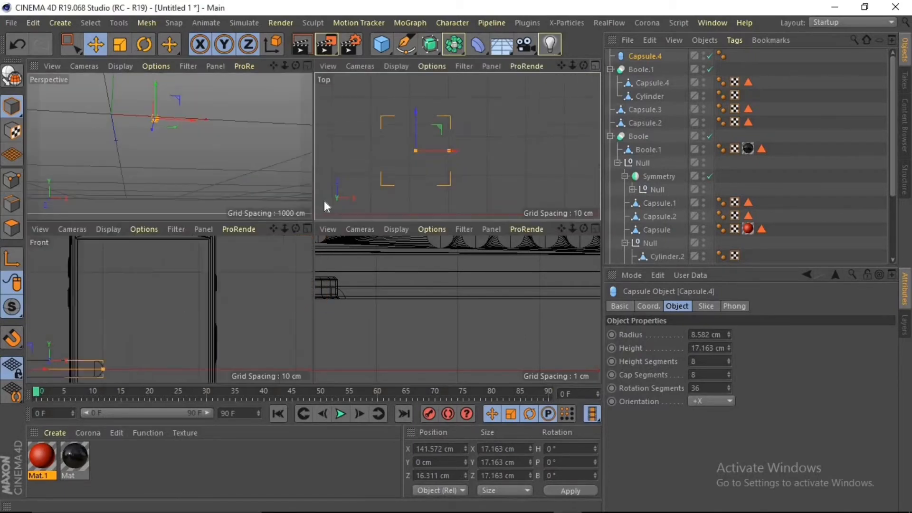
middle_click(224, 176)
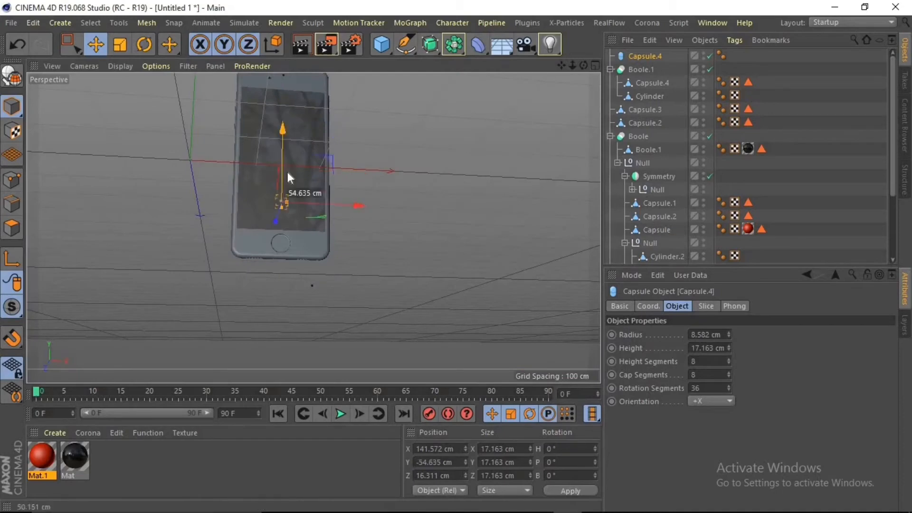
left_click_drag(288, 174, 292, 235)
scroll(295, 221, "up", 9)
left_click_drag(584, 66, 593, 36)
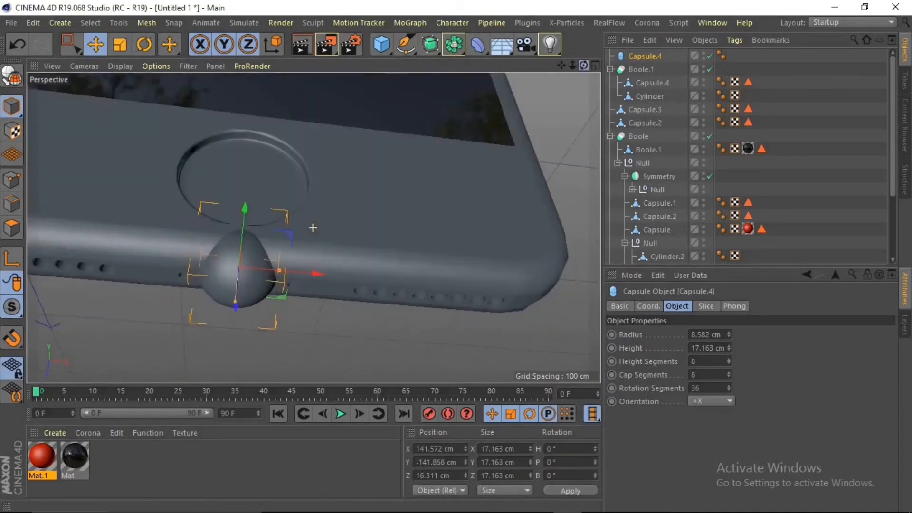
left_click_drag(314, 228, 313, 214, "alt")
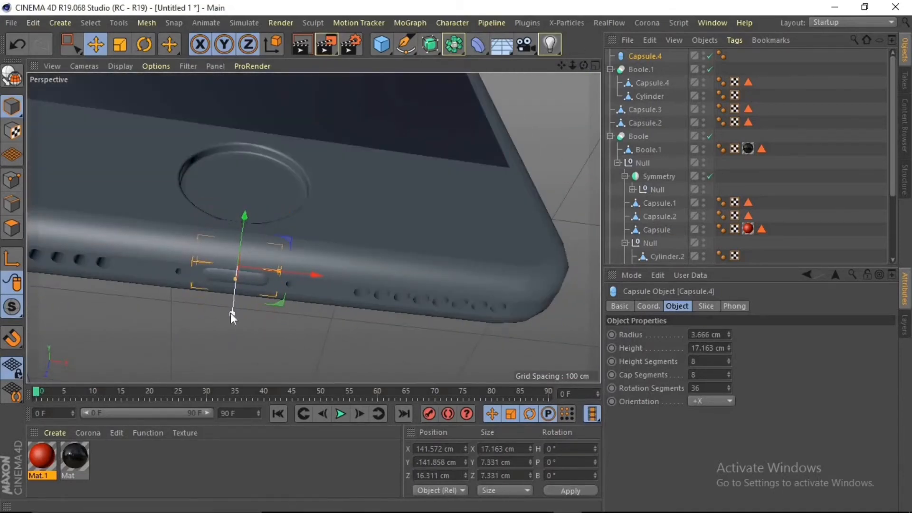
key("ctrl+z")
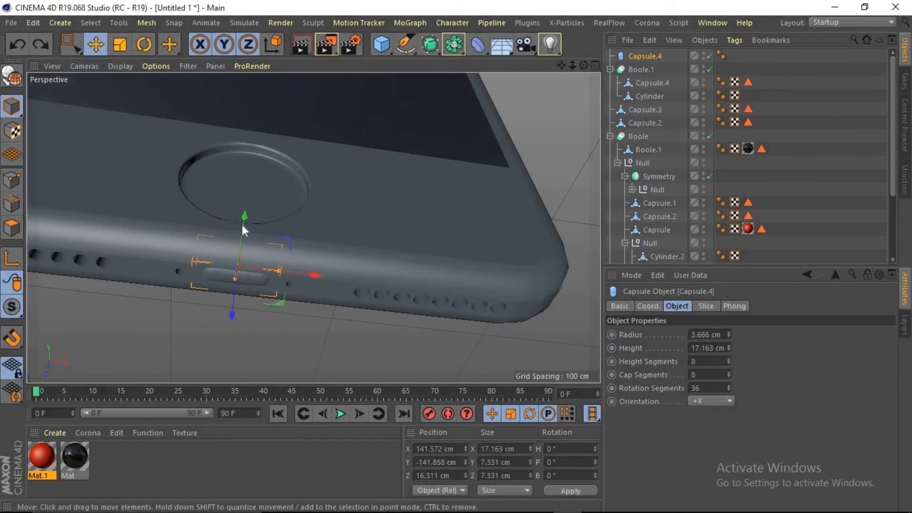
Fine-tune the capsule's position on the bottom edge to about Y -143.7 cm and Z 16.94 cm.
left_click_drag(584, 66, 586, 25)
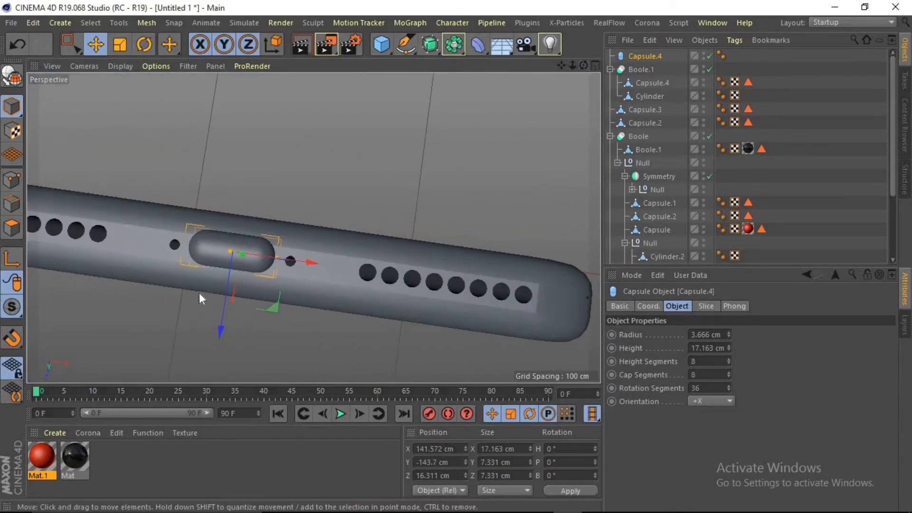
scroll(200, 296, "up", 4)
left_click_drag(244, 281, 244, 286)
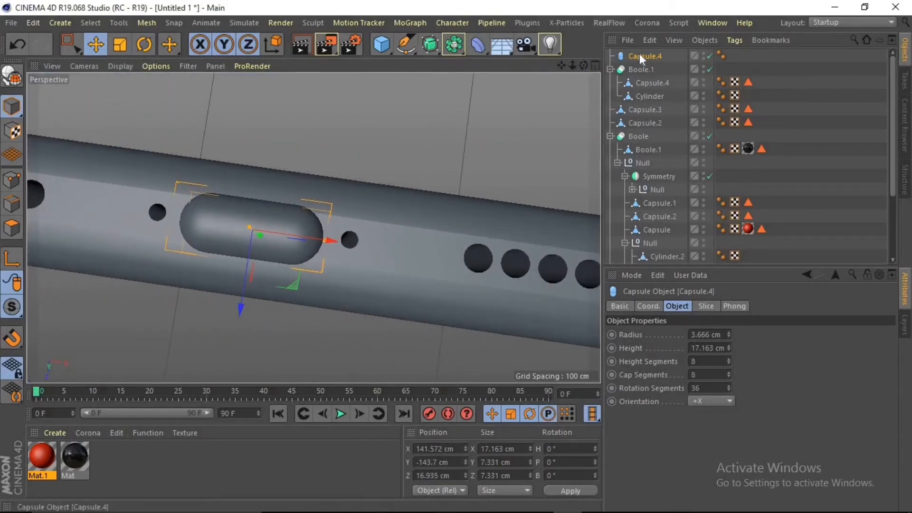
Make the capsule editable and scale it along Y to about 10.17 cm.
left_click(14, 82)
left_click_drag(585, 67, 586, 90)
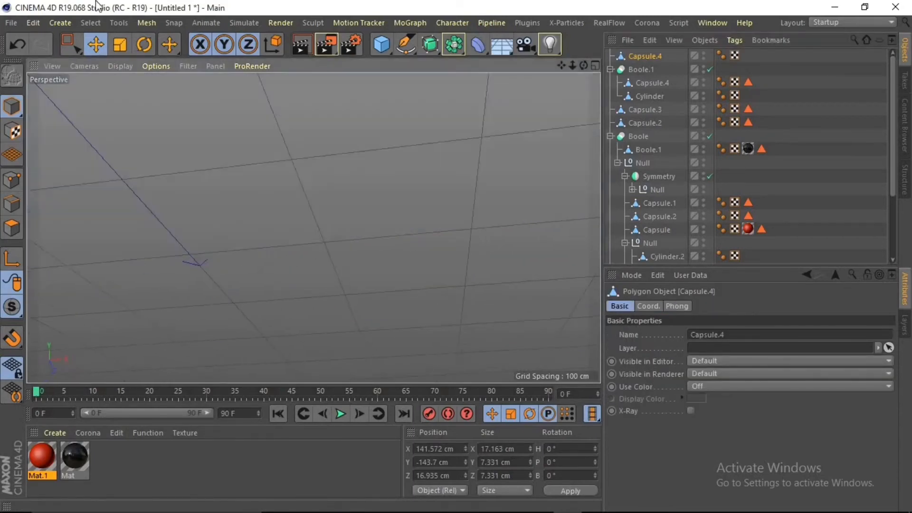
left_click(120, 44)
left_click_drag(260, 154, 262, 135)
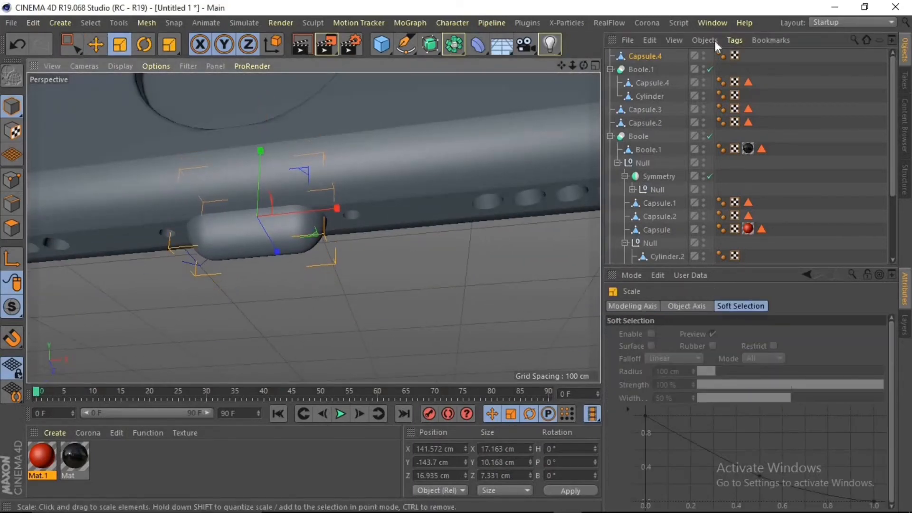
Place the capsule inside the Boole's null to cut the charging port into the bottom edge.
left_click_drag(645, 56, 647, 166)
left_click_drag(584, 68, 452, 206)
scroll(312, 225, "down", 10)
left_click(361, 245)
scroll(311, 228, "down", 5)
left_click(610, 56)
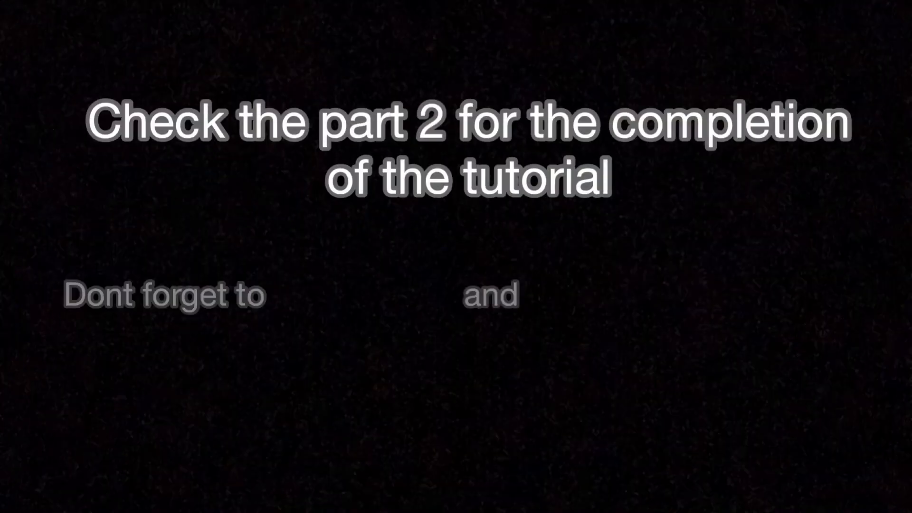